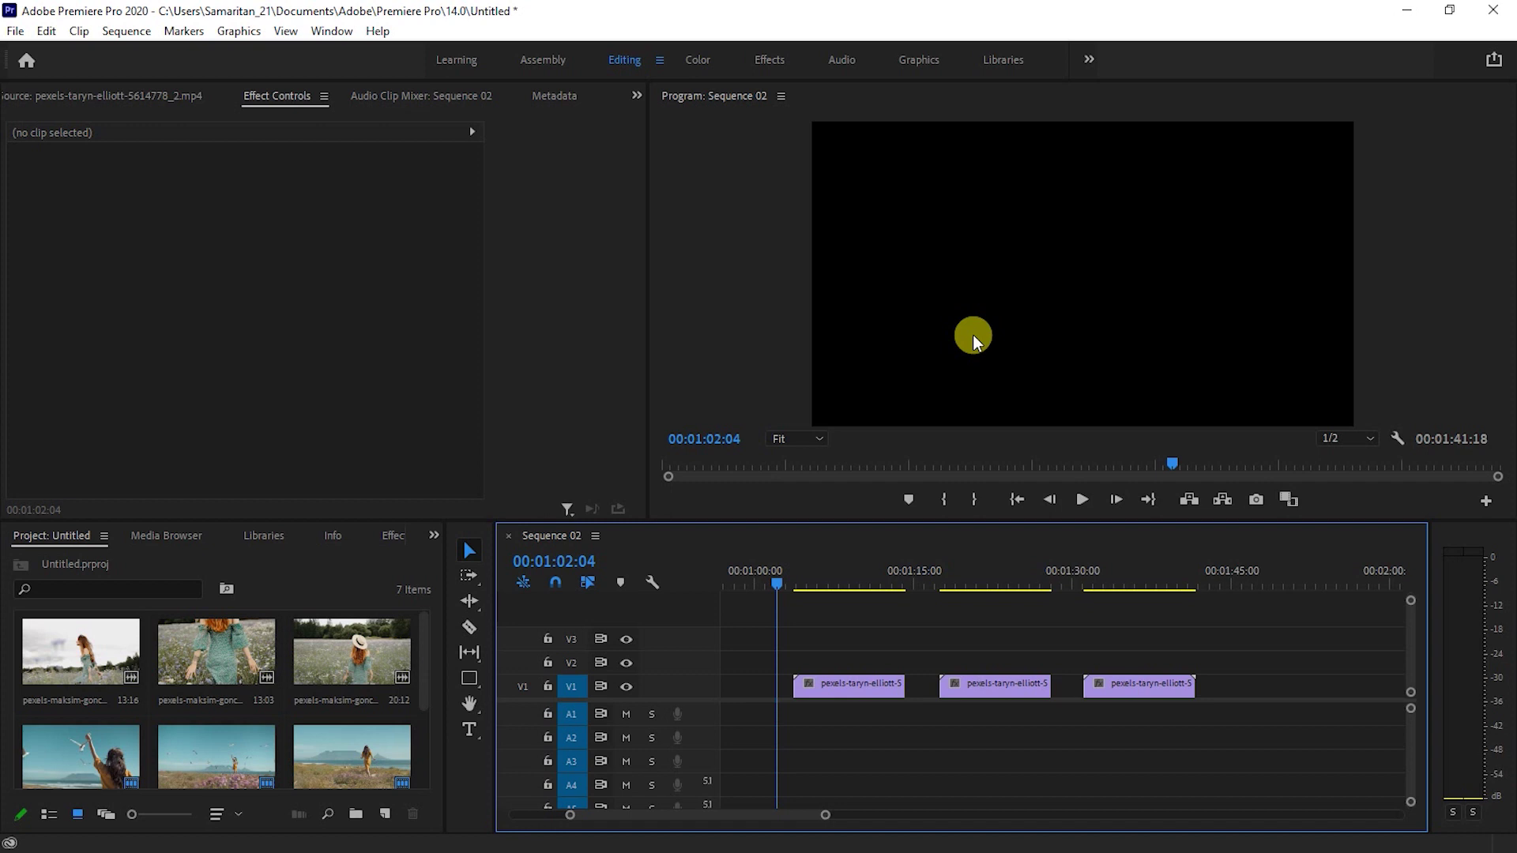
Move the second field clip from V1 onto V2, directly above the first clip, and select it.
{"action": "mouse_move", "coordinate": [761, 578]}
{"action": "left_mouse_down"}
{"action": "mouse_move", "coordinate": [1154, 613]}
{"action": "mouse_move", "coordinate": [799, 624]}
{"action": "left_mouse_up"}
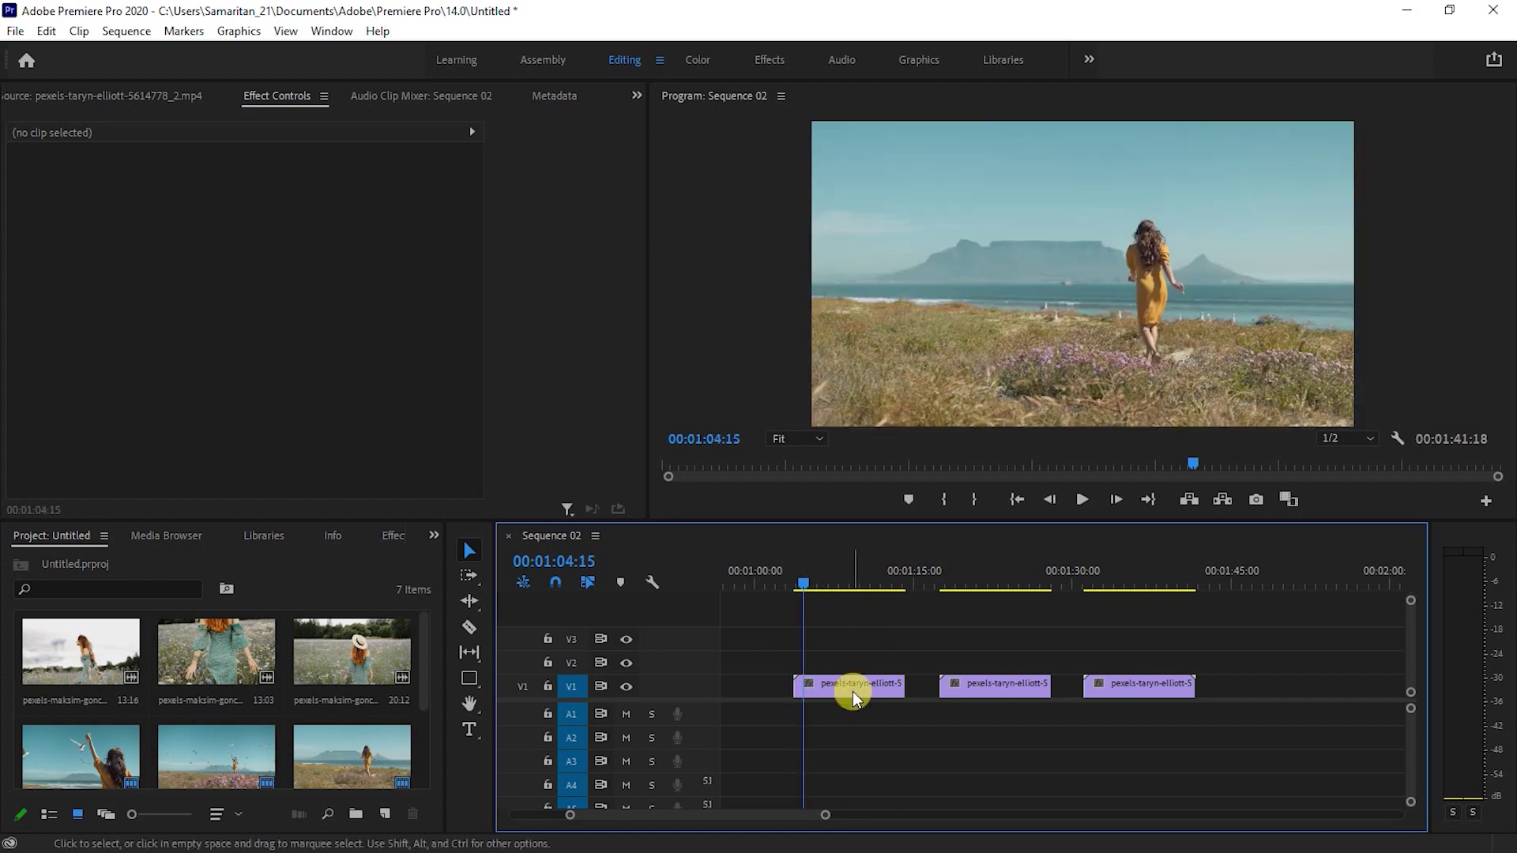
{"action": "left_click", "coordinate": [850, 684]}
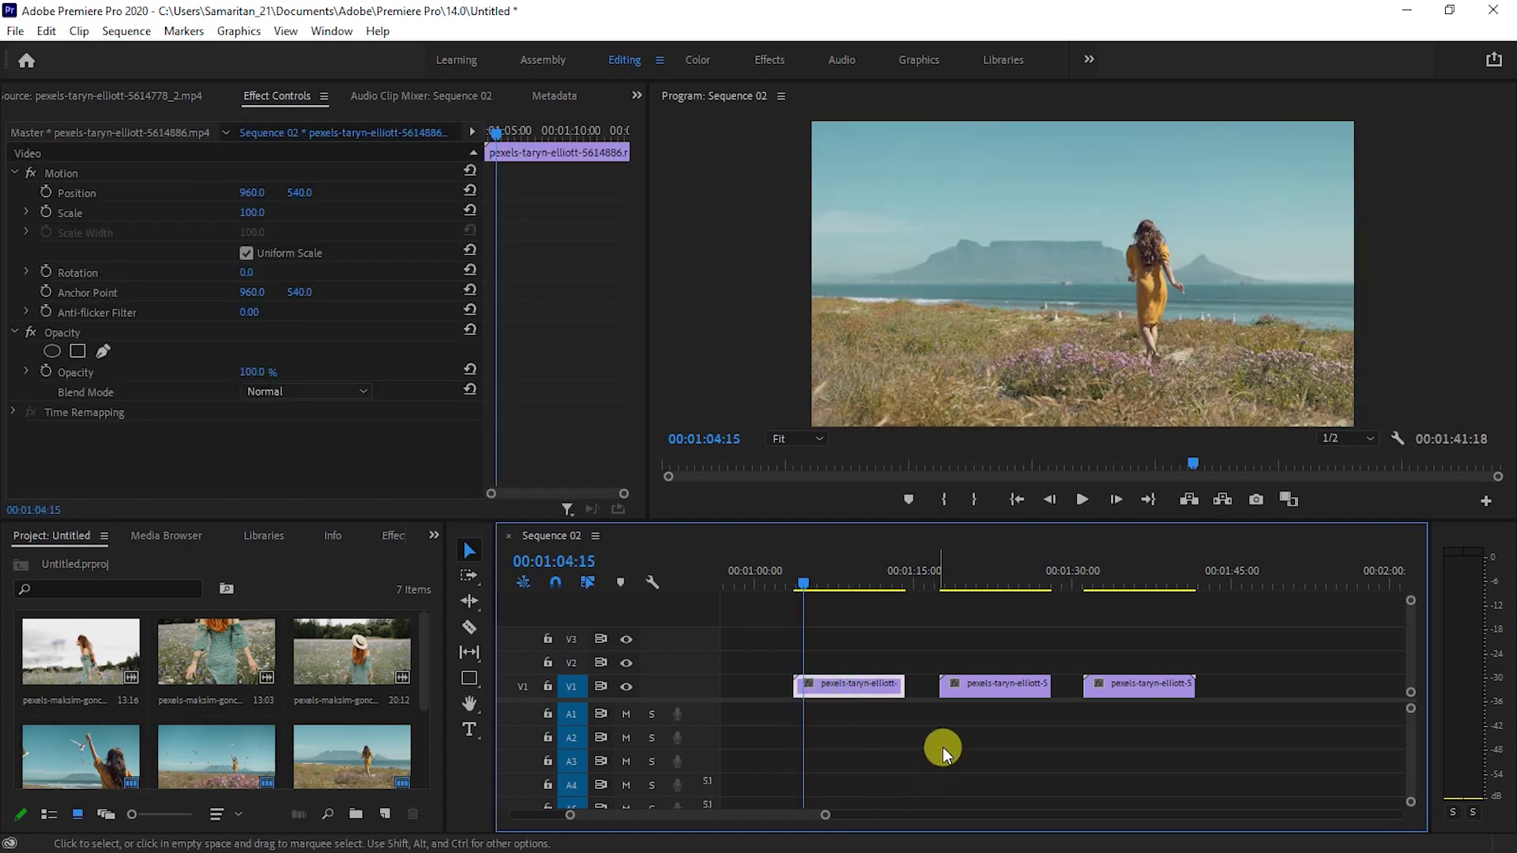
{"action": "left_click", "coordinate": [1000, 684]}
{"action": "left_click_drag", "start_coordinate": [1002, 692], "coordinate": [857, 657]}
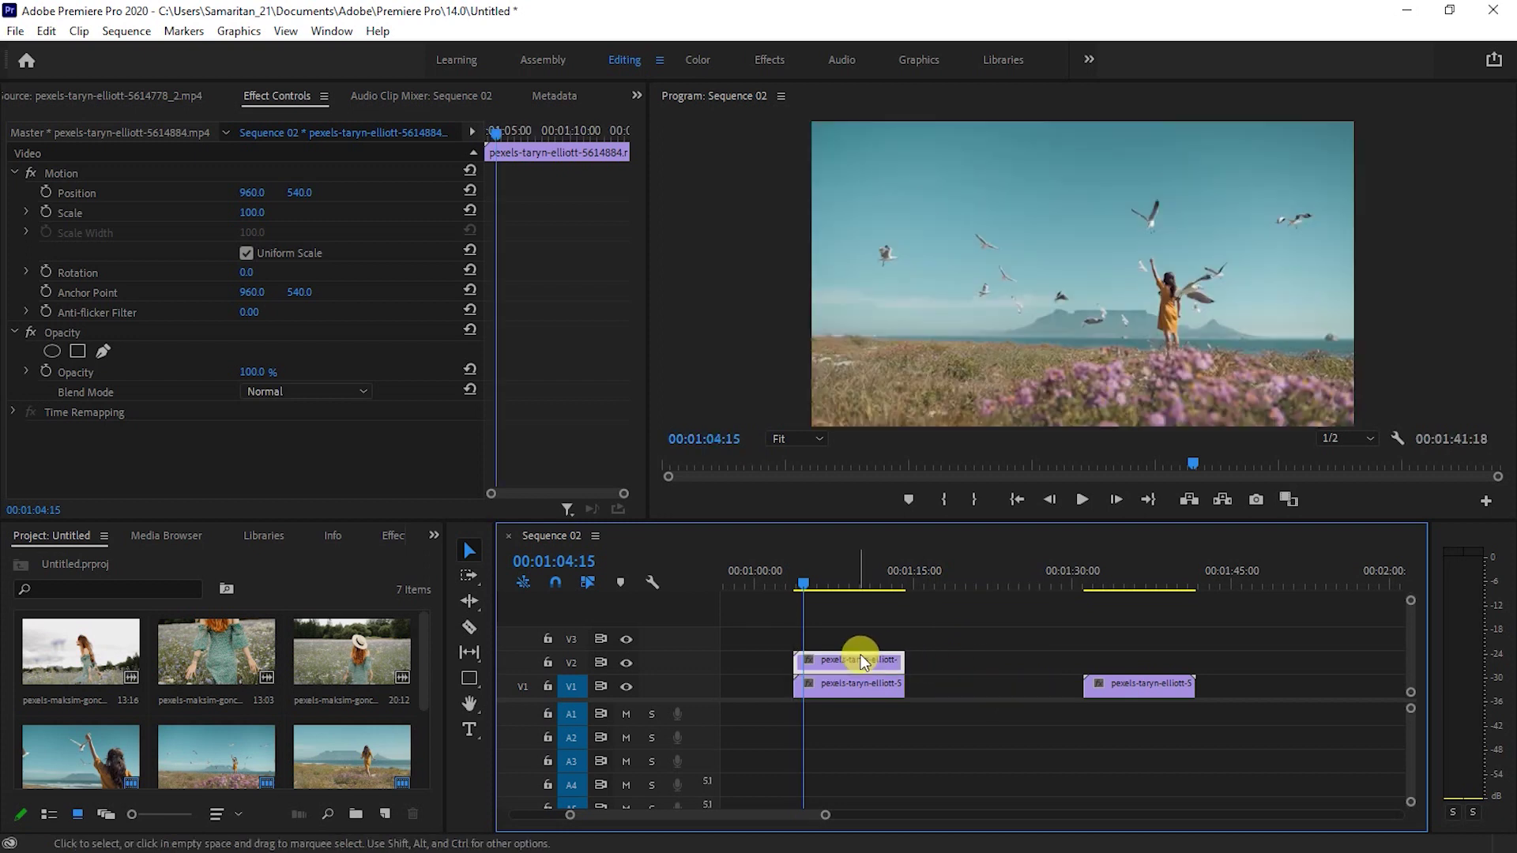
{"action": "left_click", "coordinate": [918, 751]}
{"action": "left_click", "coordinate": [852, 662]}
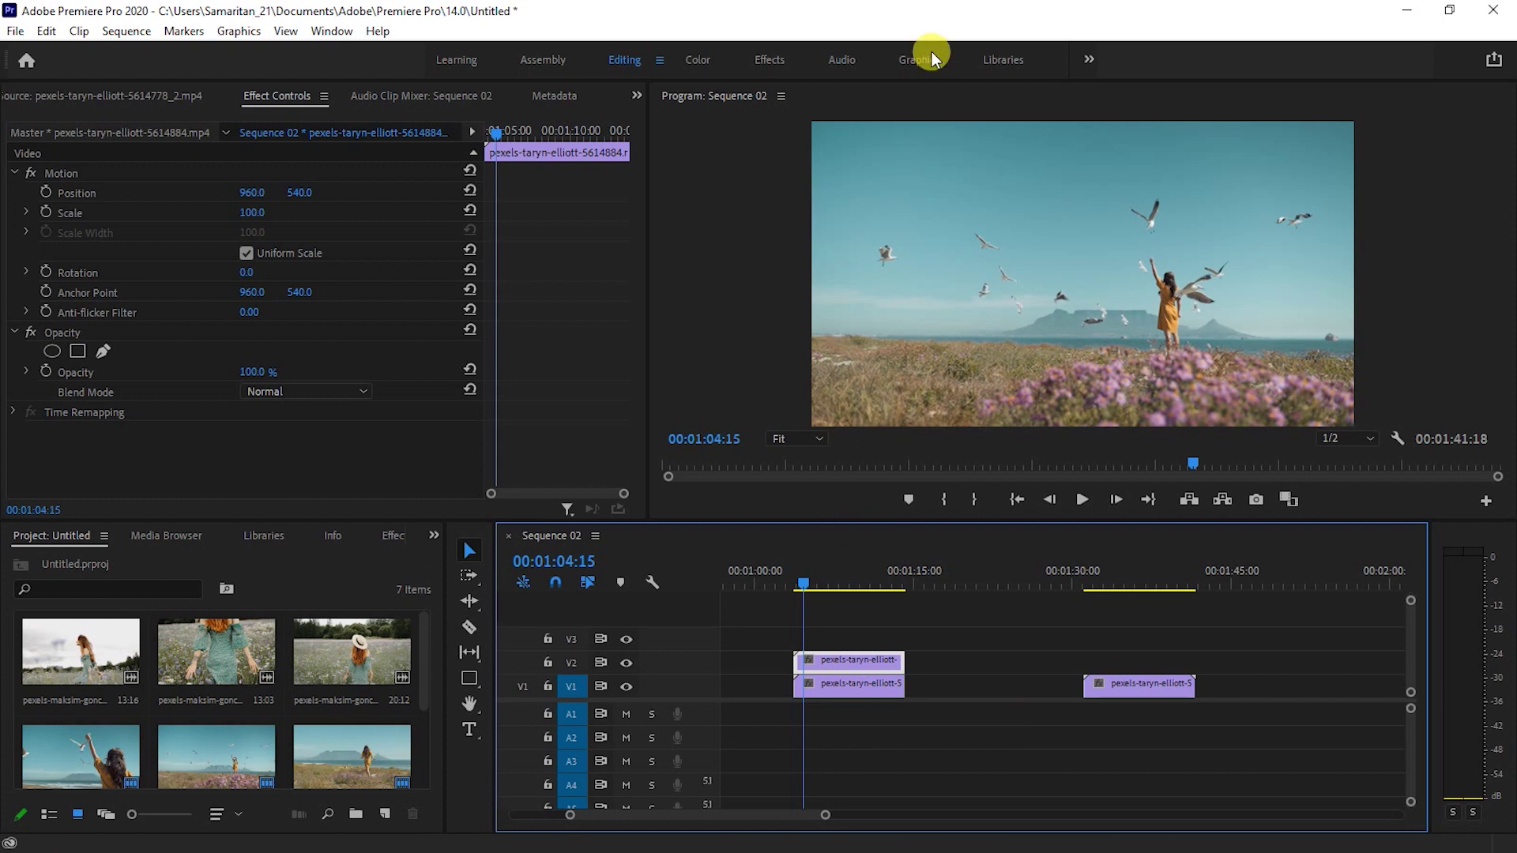
Switch to the Effects workspace and apply the Crop effect, found by searching 'crop', to the V2 clip.
{"action": "key", "text": "alt+shift+5"}
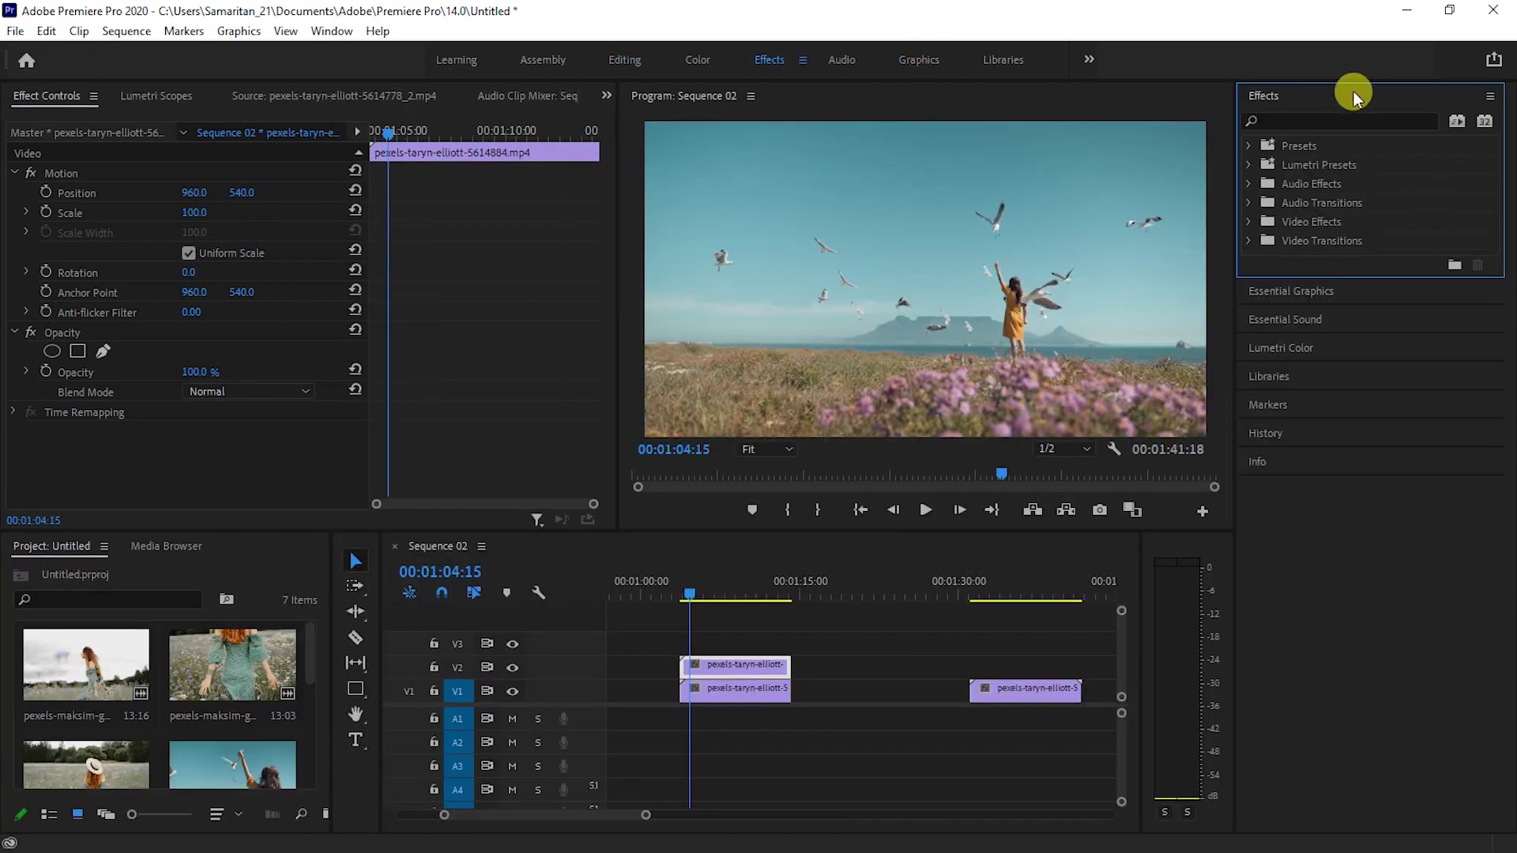
{"action": "left_click", "coordinate": [1304, 118]}
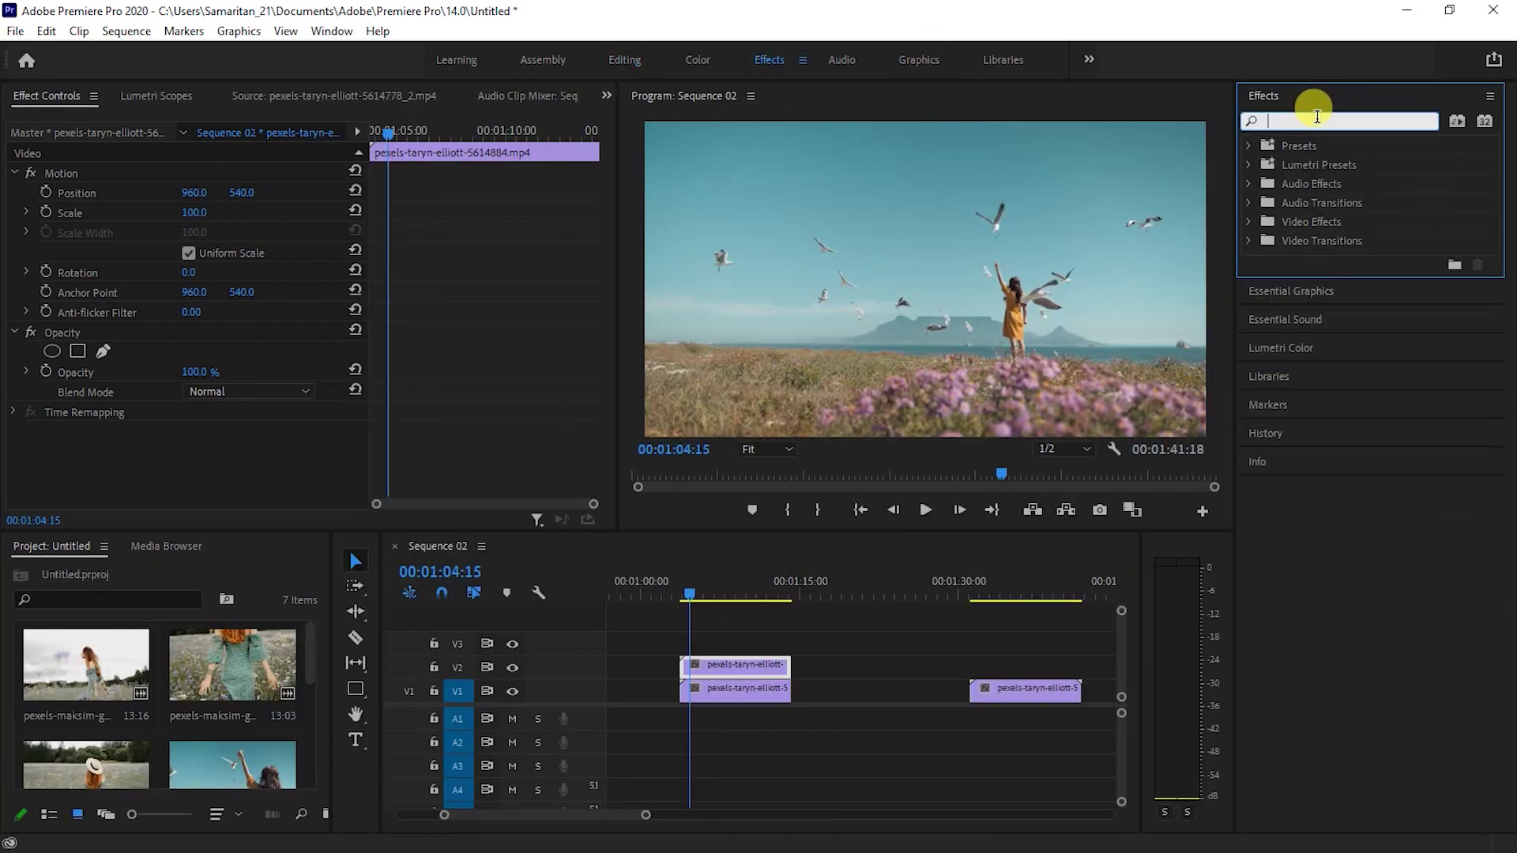
{"action": "type", "text": "crop"}
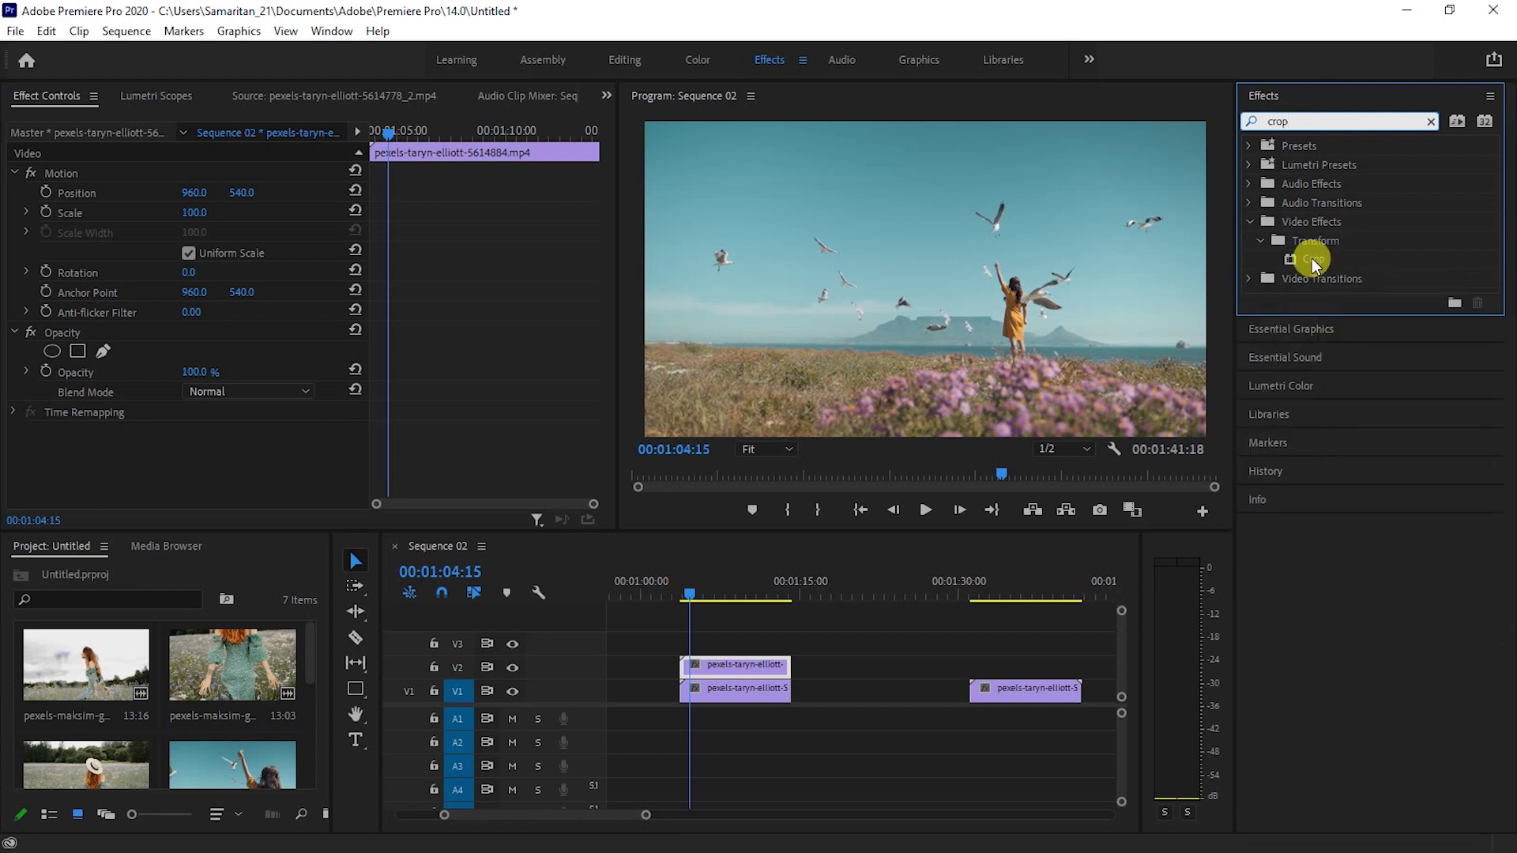
{"action": "mouse_move", "coordinate": [1311, 258]}
{"action": "left_mouse_down"}
{"action": "mouse_move", "coordinate": [1122, 450]}
{"action": "mouse_move", "coordinate": [692, 664]}
{"action": "left_mouse_up"}
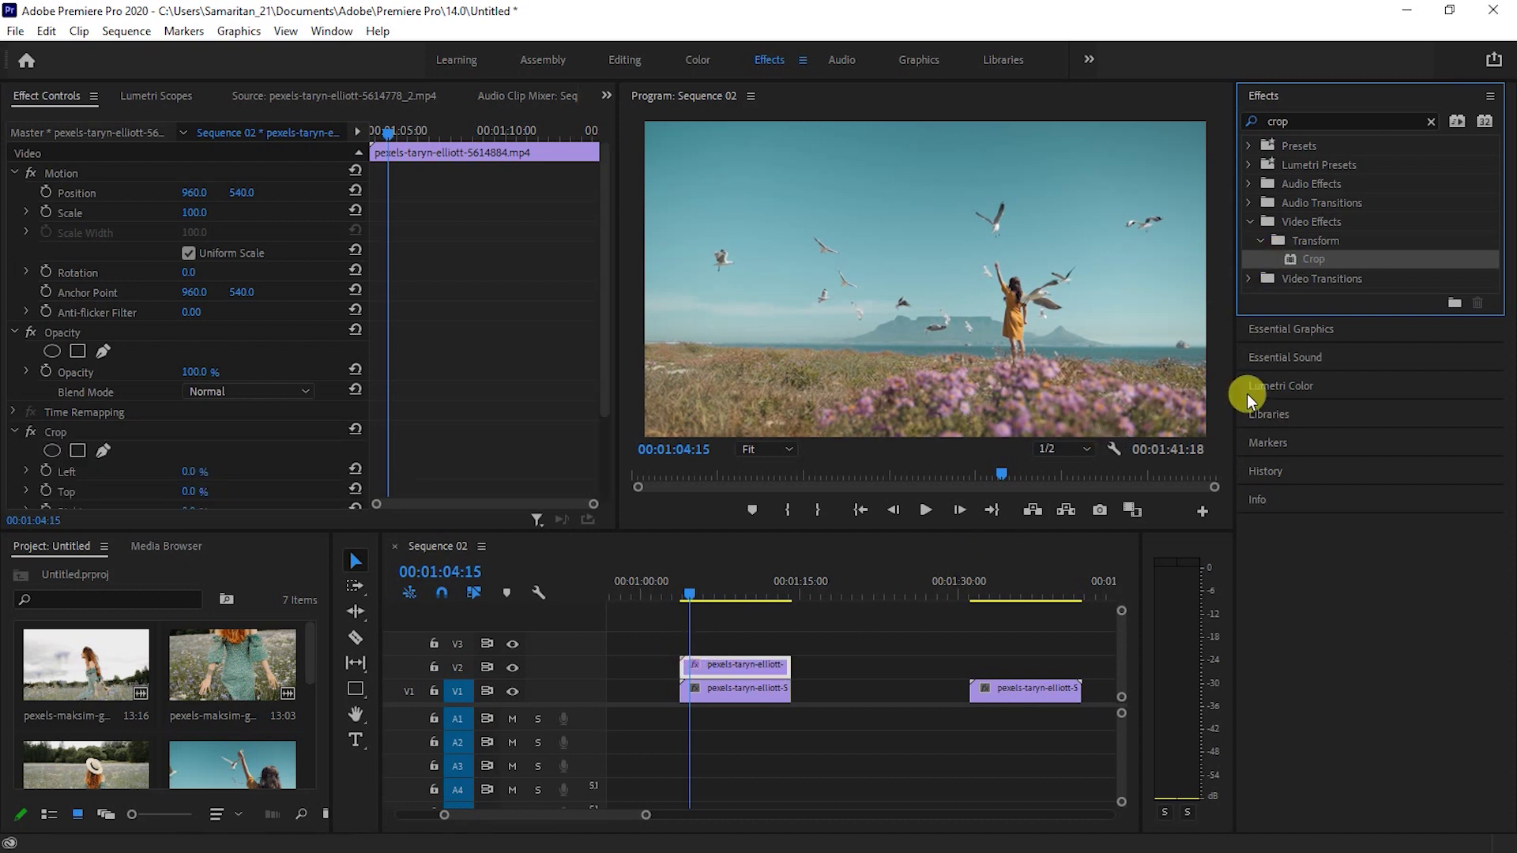
{"action": "left_click", "coordinate": [828, 565]}
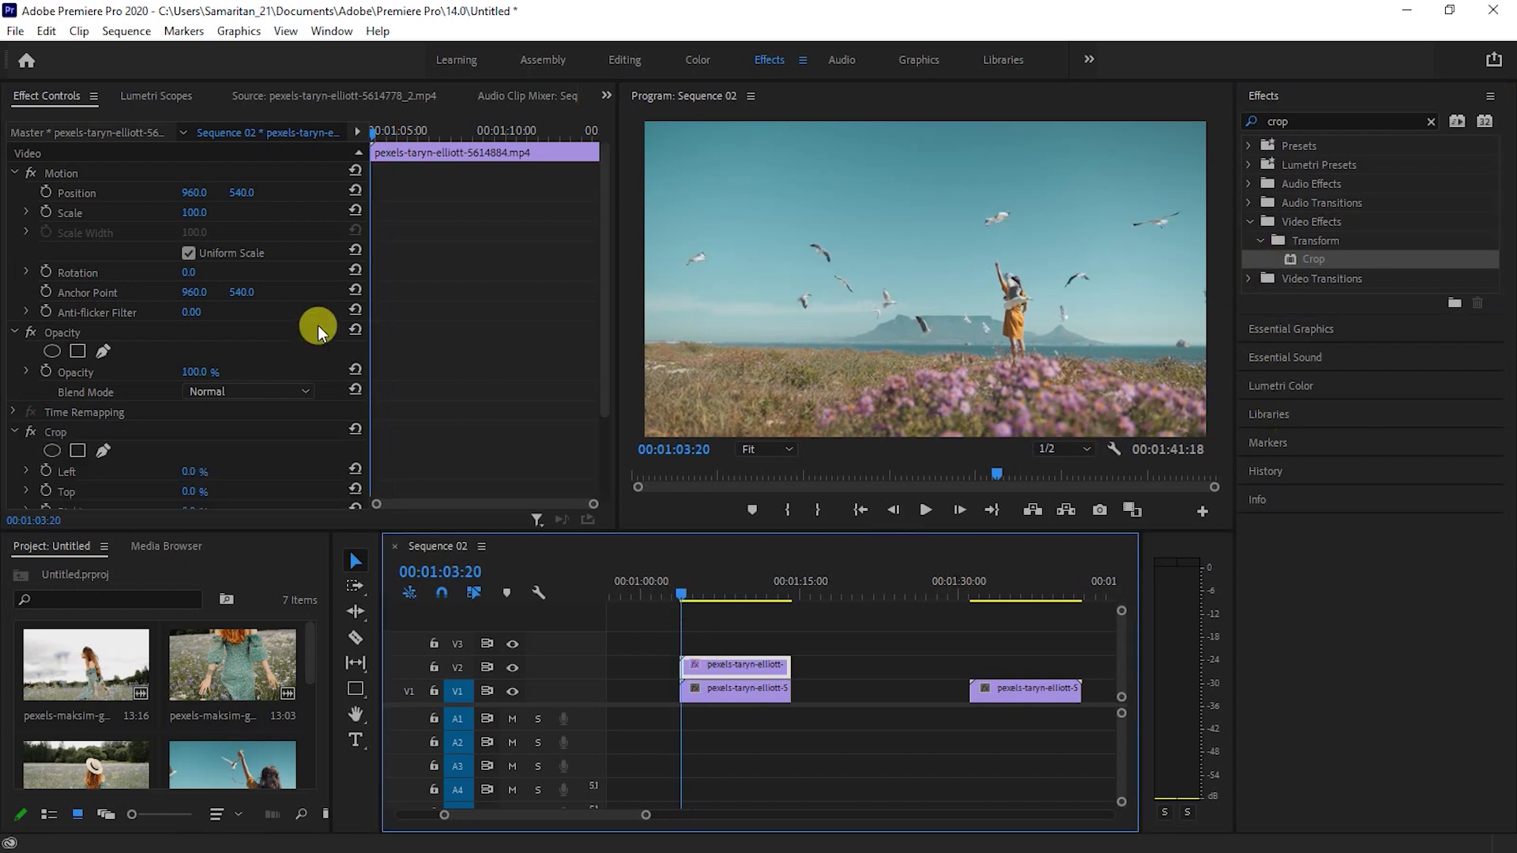
{"action": "scroll", "coordinate": [202, 344], "scroll_direction": "down", "scroll_amount": 2}
{"action": "scroll", "coordinate": [201, 343], "scroll_direction": "down", "scroll_amount": 4}
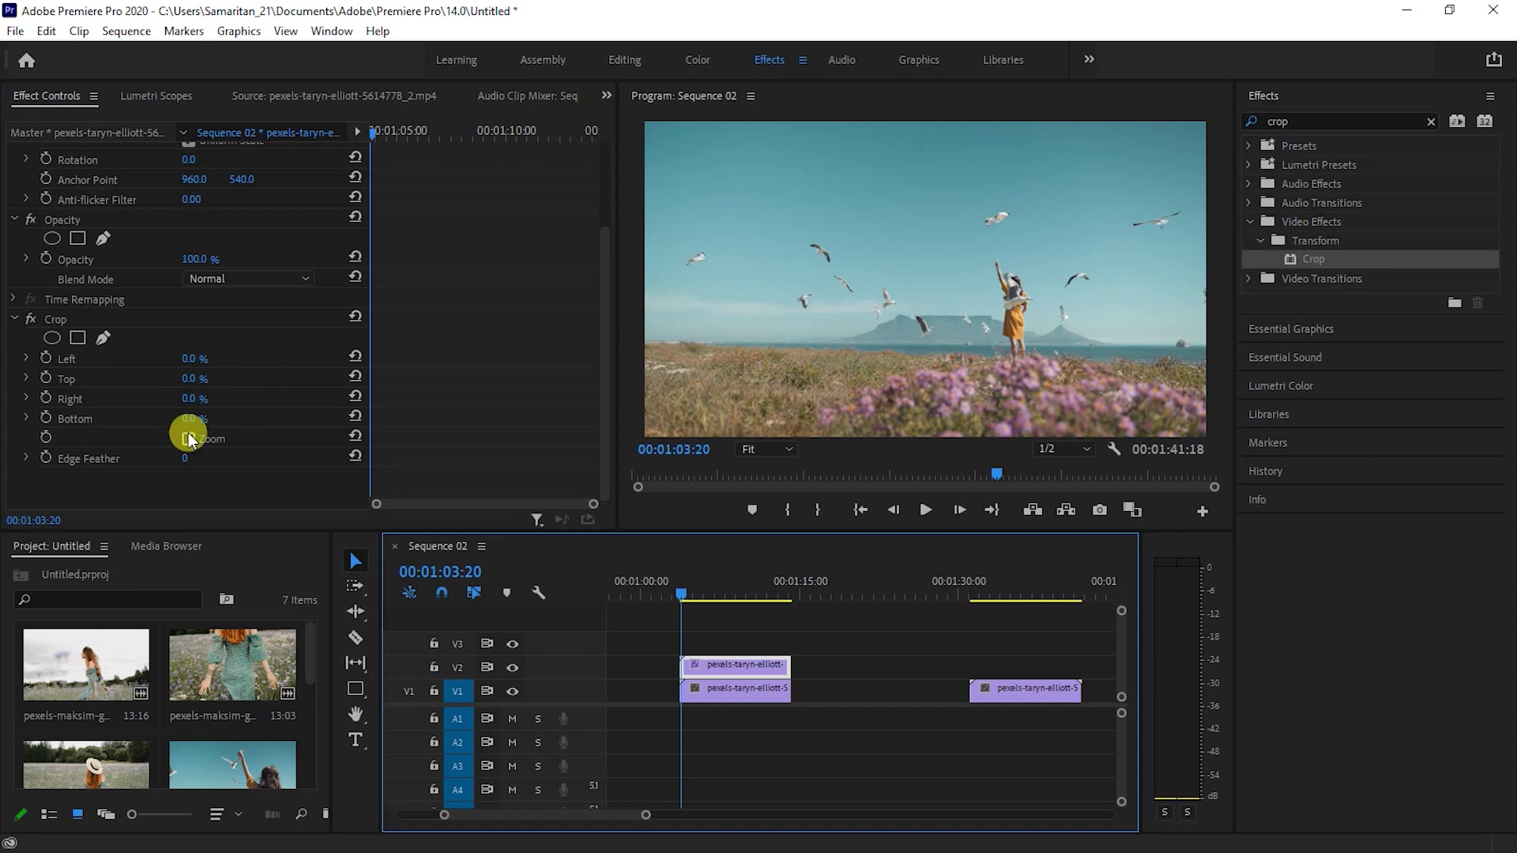
Crop the V2 clip 35% from the left and 10% from the right.
{"action": "left_click", "coordinate": [583, 499]}
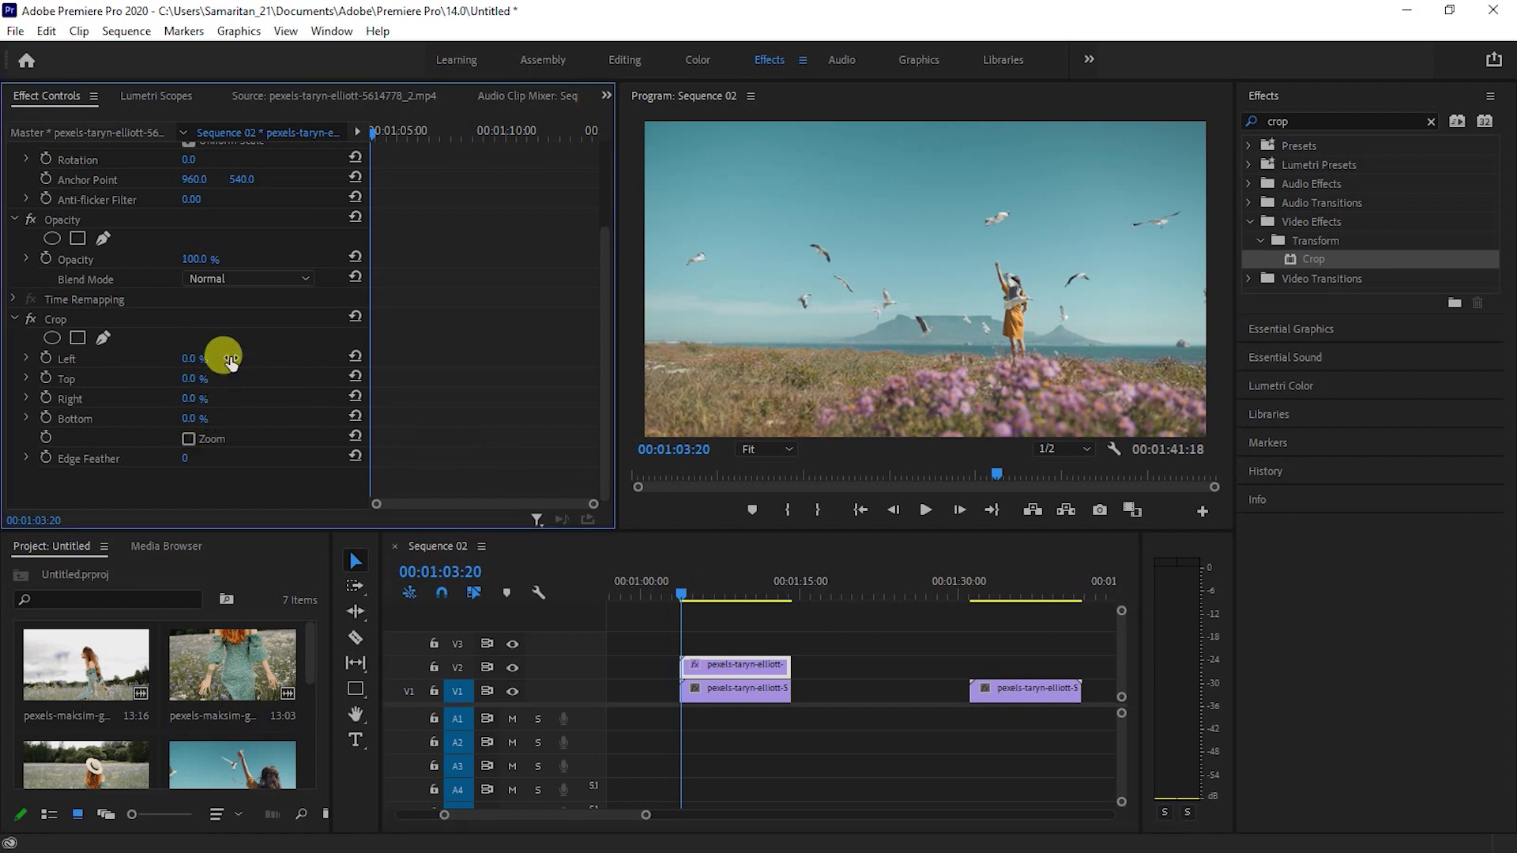
{"action": "left_click", "coordinate": [201, 358]}
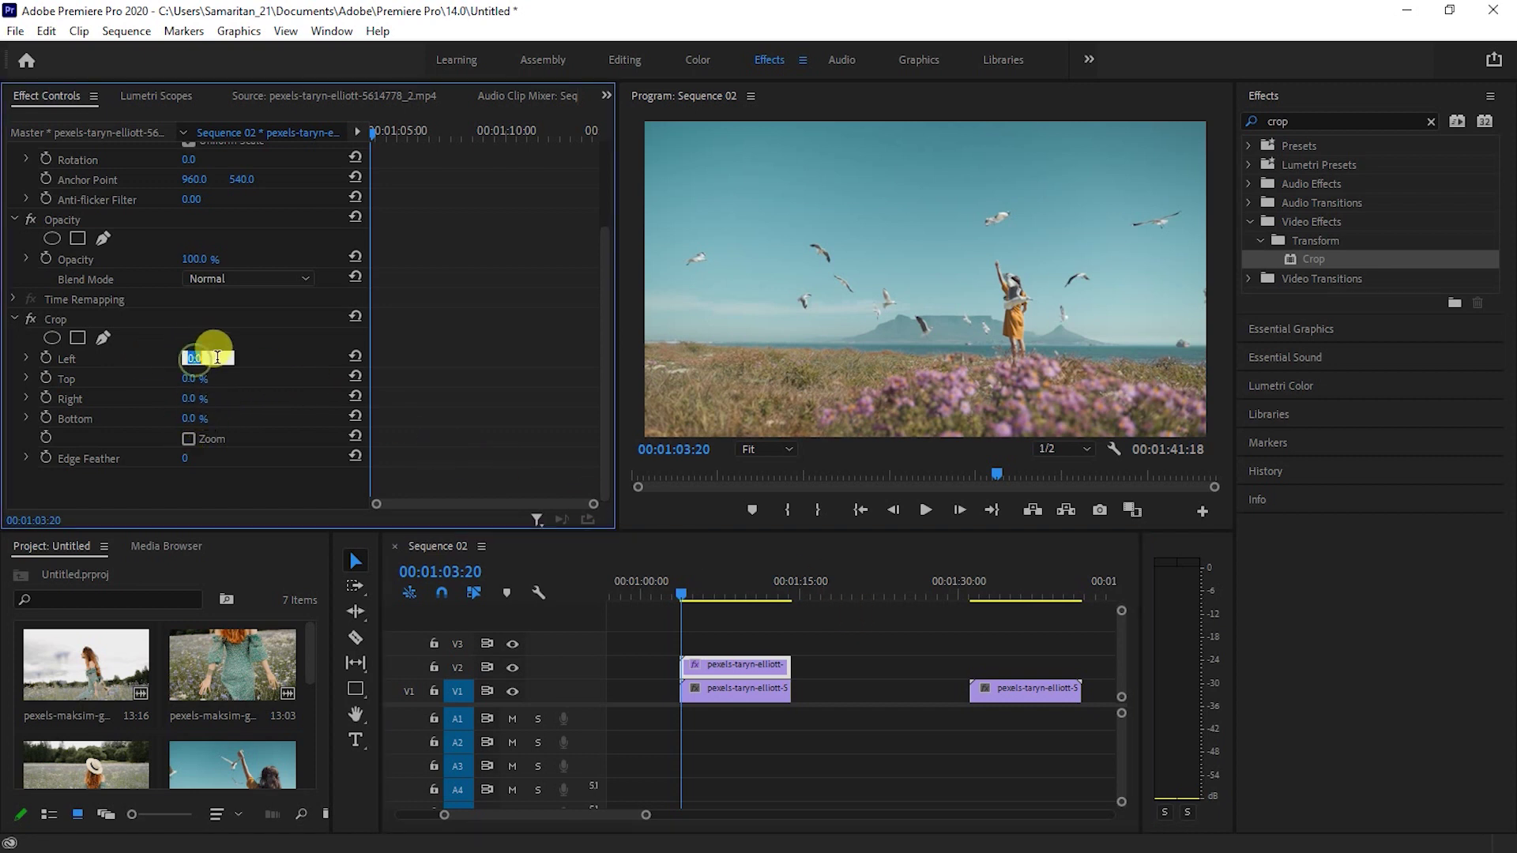
{"action": "type", "text": "35"}
{"action": "left_click", "coordinate": [390, 365]}
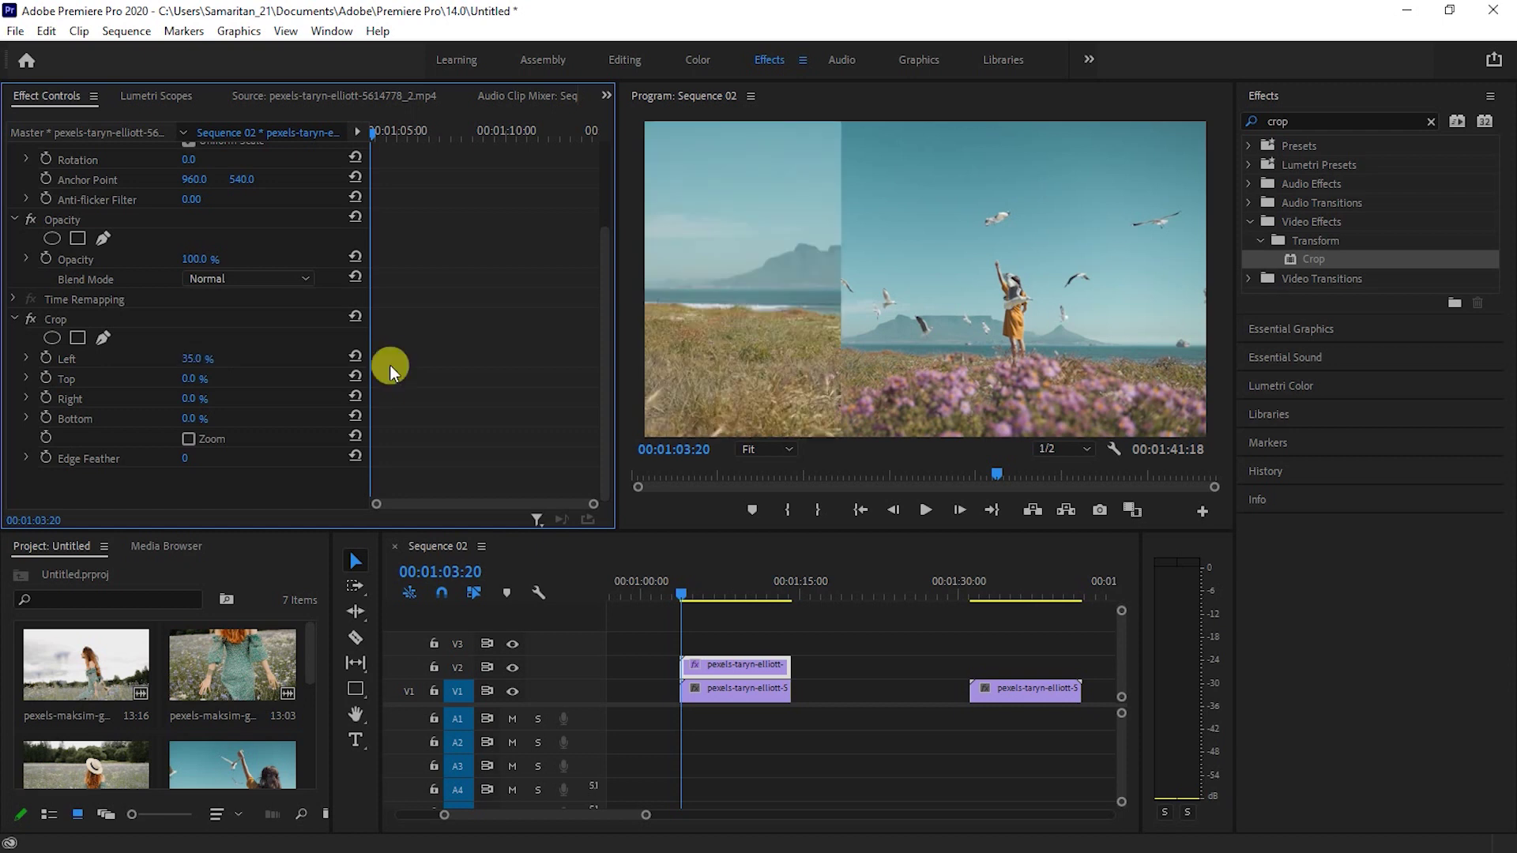
{"action": "left_click", "coordinate": [193, 398]}
{"action": "type", "text": "10"}
{"action": "key", "text": "Return"}
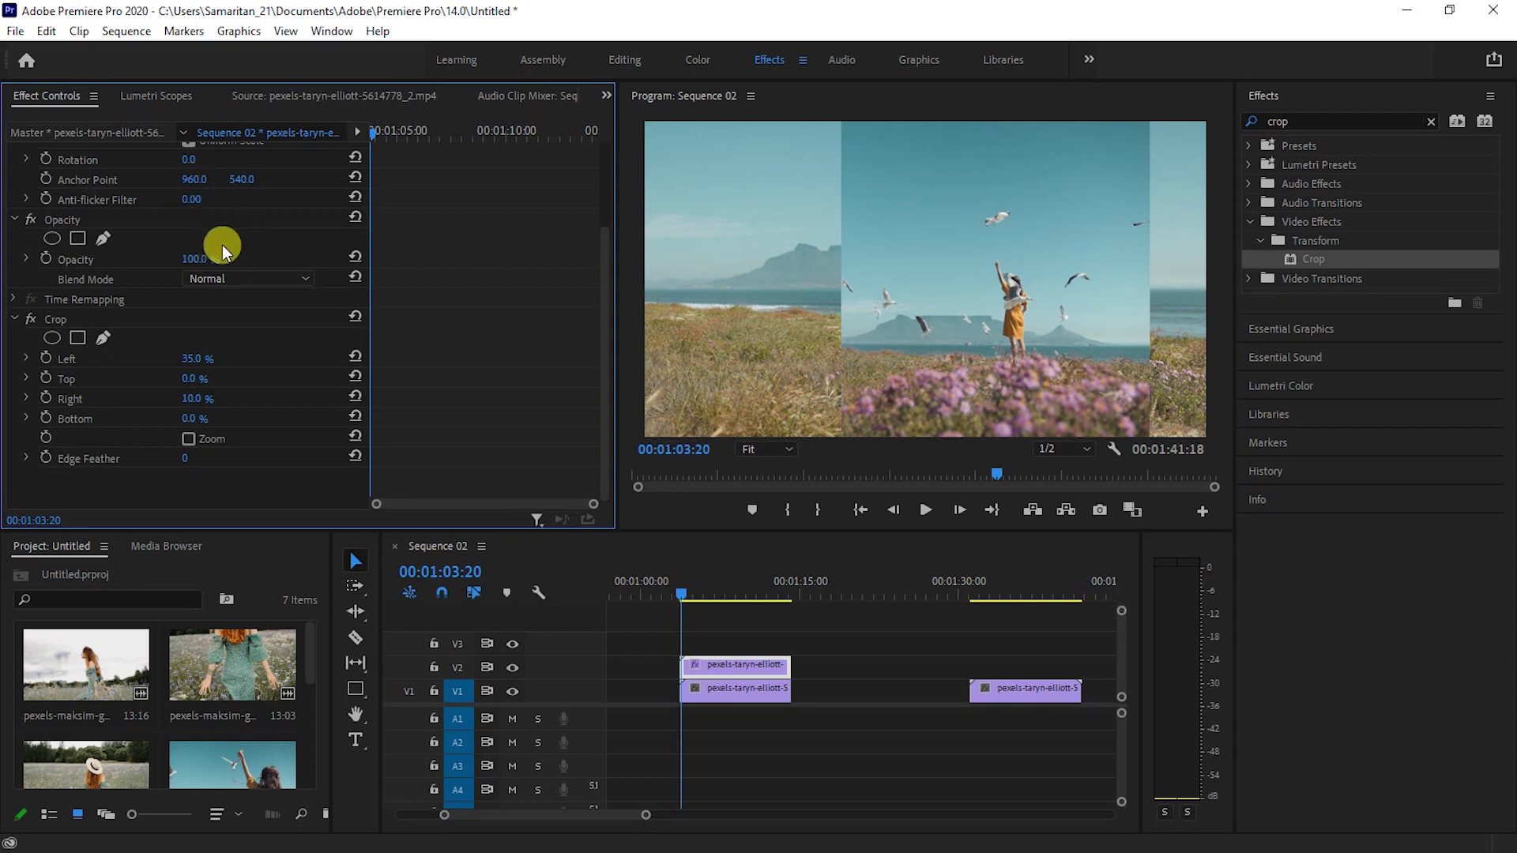
Set the V2 clip's Anchor Point X to 770 to reveal the lower clip beside it.
{"action": "scroll", "coordinate": [221, 239], "scroll_direction": "up", "scroll_amount": 1}
{"action": "left_click", "coordinate": [193, 197]}
{"action": "type", "text": "955"}
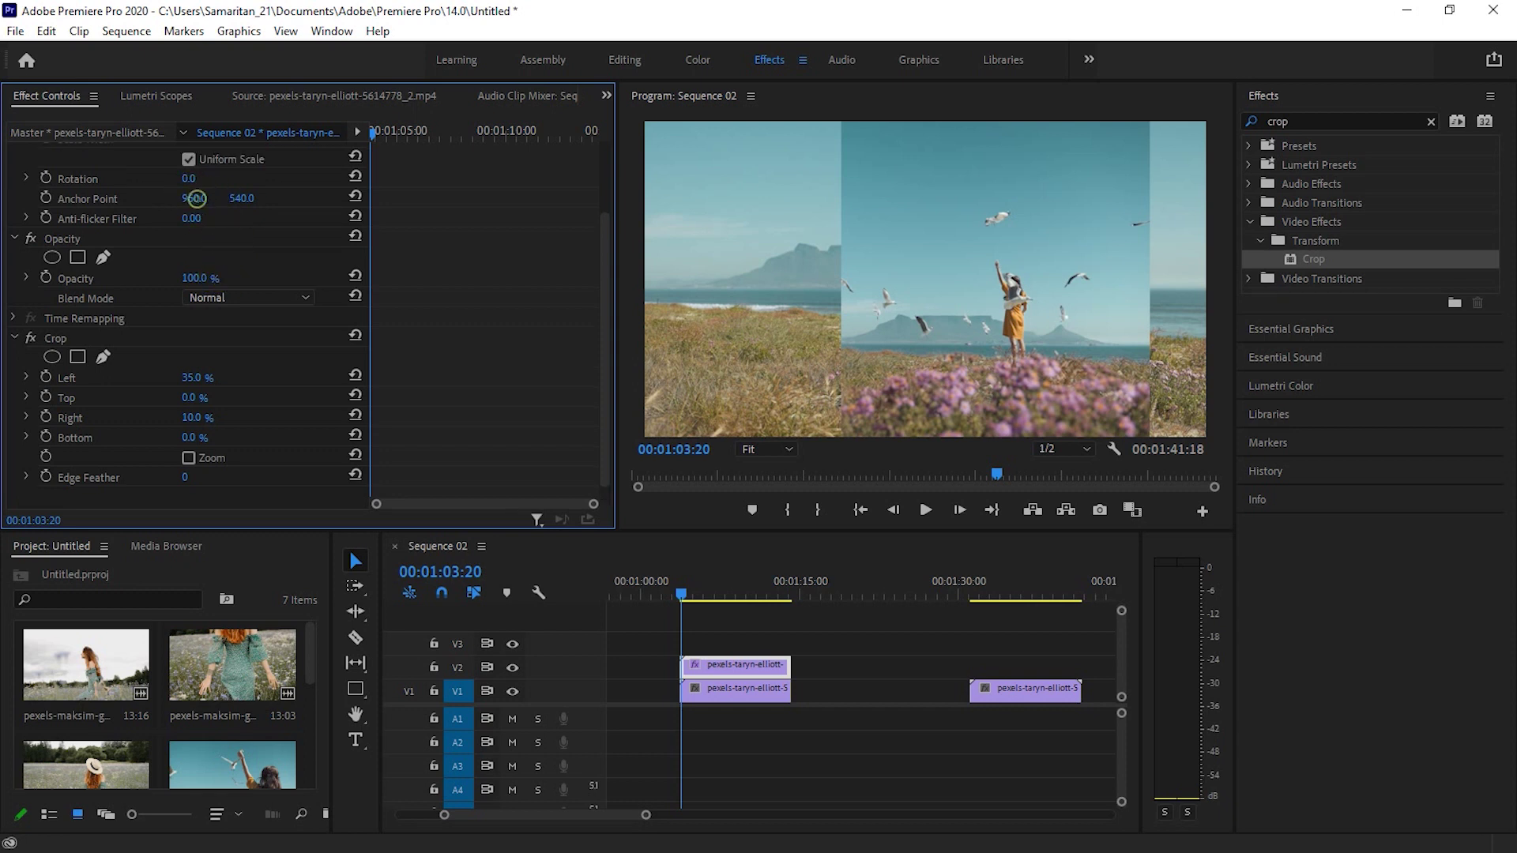
{"action": "key", "text": "Return"}
{"action": "mouse_move", "coordinate": [195, 198]}
{"action": "left_mouse_down"}
{"action": "mouse_move", "coordinate": [143, 198]}
{"action": "mouse_move", "coordinate": [195, 197]}
{"action": "left_mouse_up"}
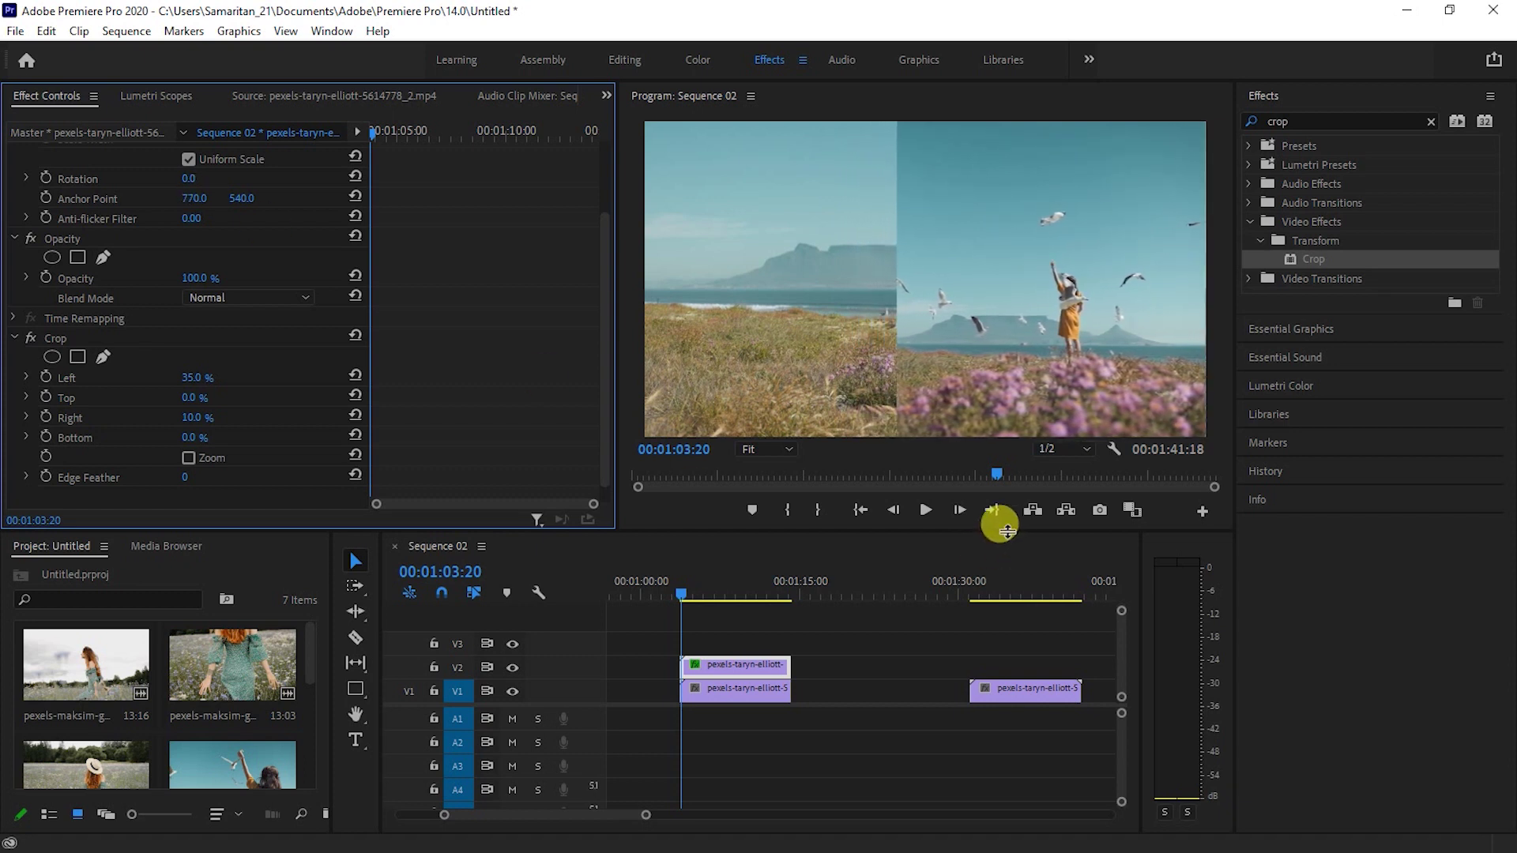
{"action": "left_click", "coordinate": [722, 690]}
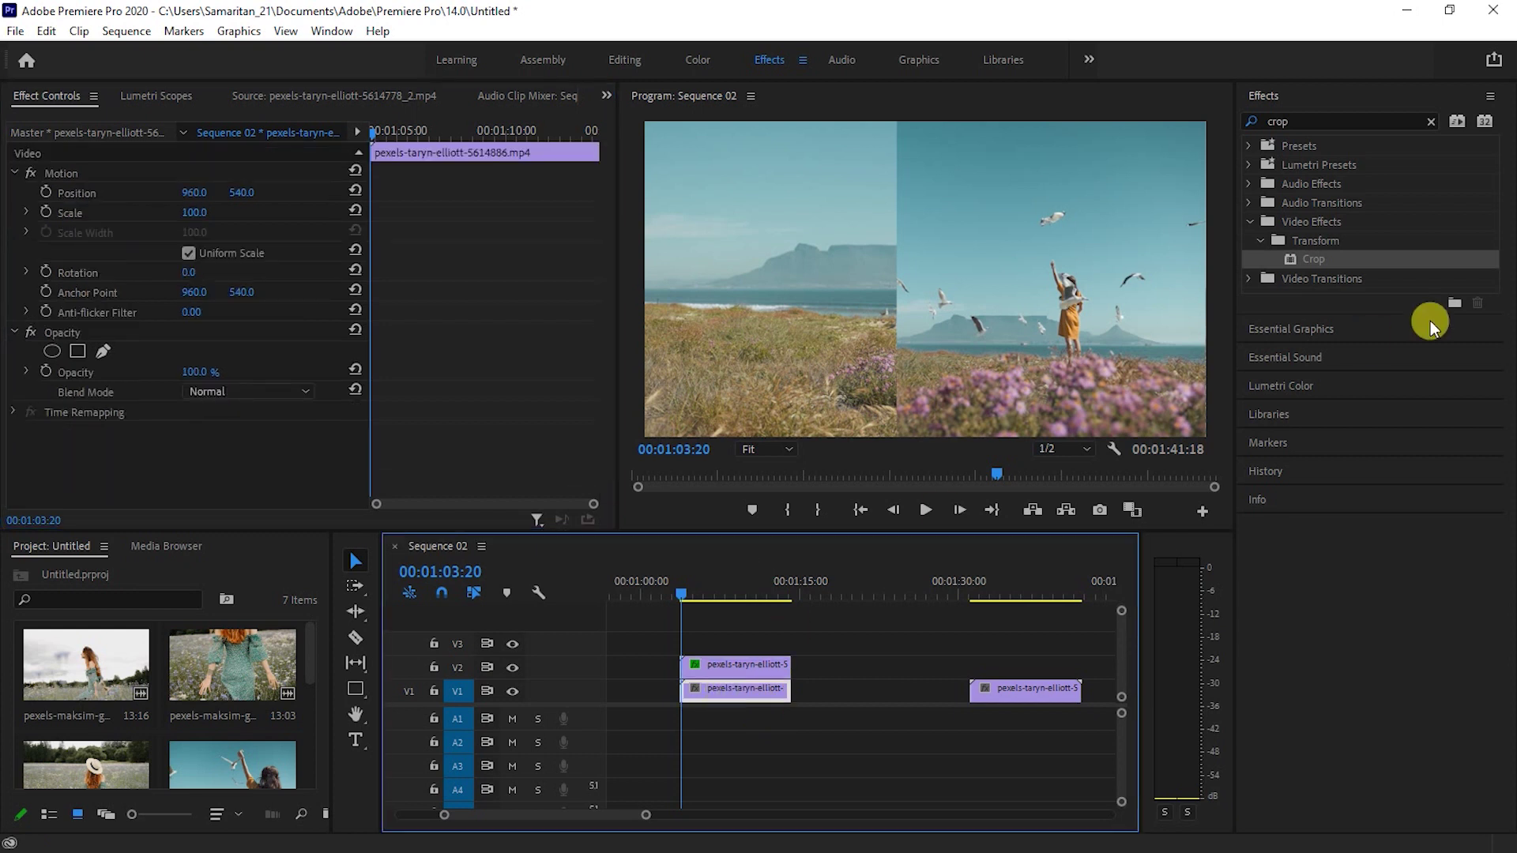
Add the Crop effect to the V1 clip and shift it left to Position X 307.
{"action": "left_click", "coordinate": [1308, 263]}
{"action": "left_click_drag", "start_coordinate": [1309, 263], "coordinate": [711, 695]}
{"action": "scroll", "coordinate": [244, 358], "scroll_direction": "down", "scroll_amount": 2}
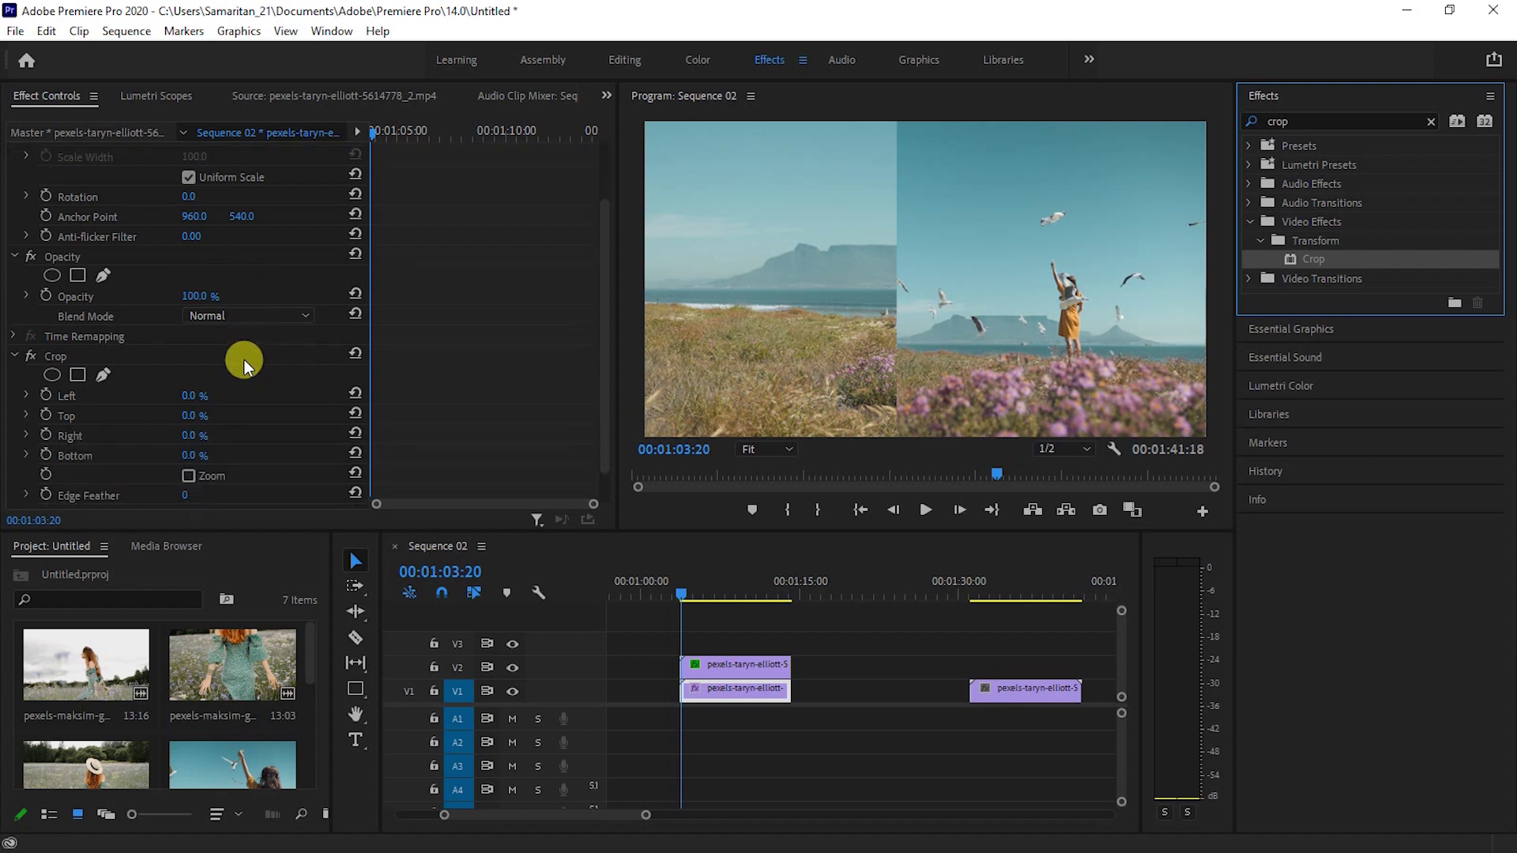
{"action": "scroll", "coordinate": [244, 358], "scroll_direction": "down", "scroll_amount": 1}
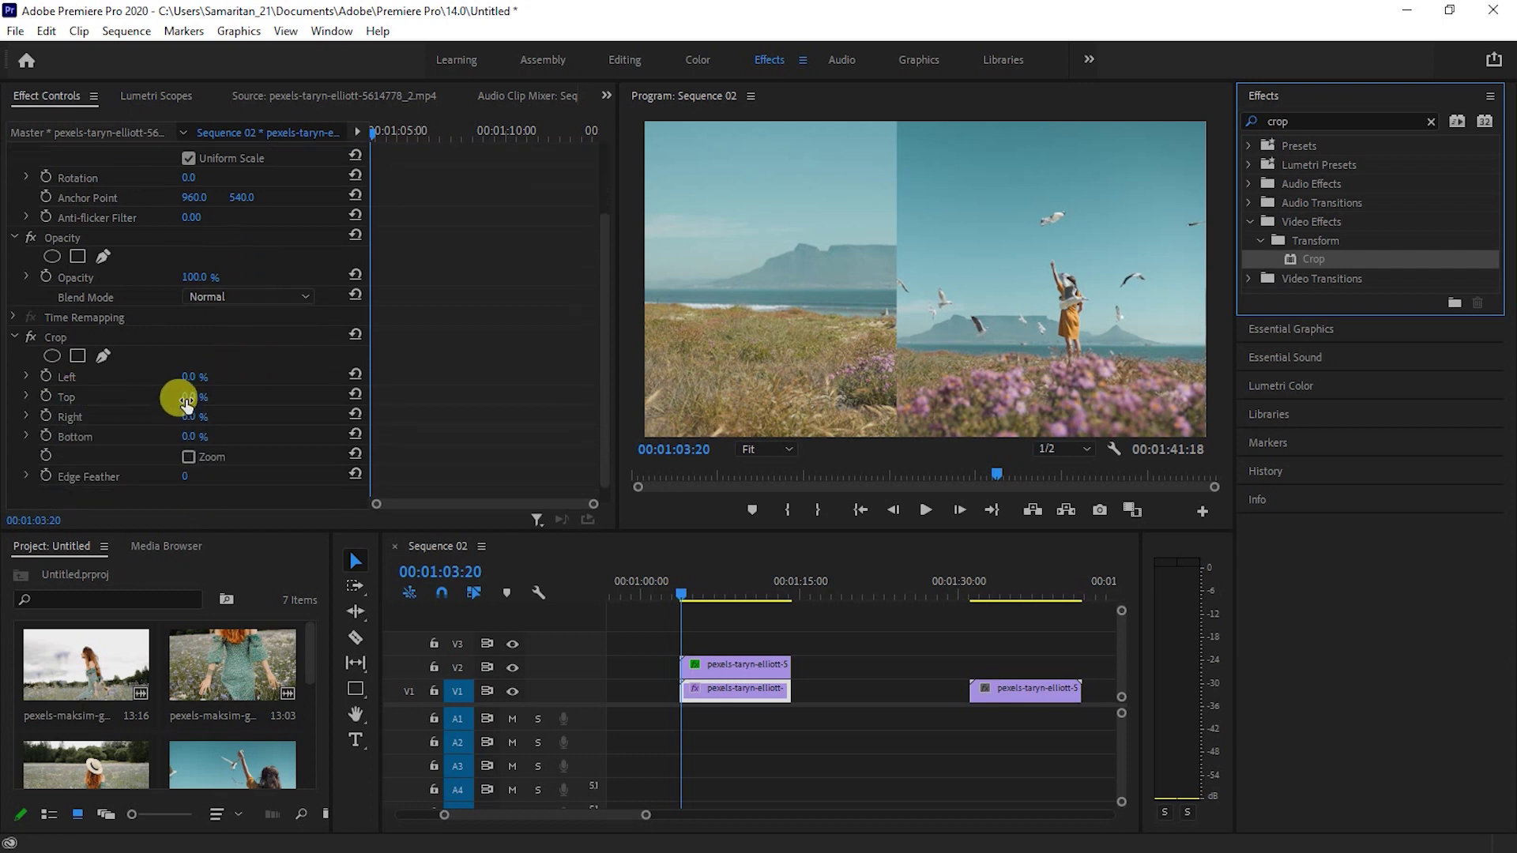
{"action": "scroll", "coordinate": [226, 368], "scroll_direction": "up", "scroll_amount": 2}
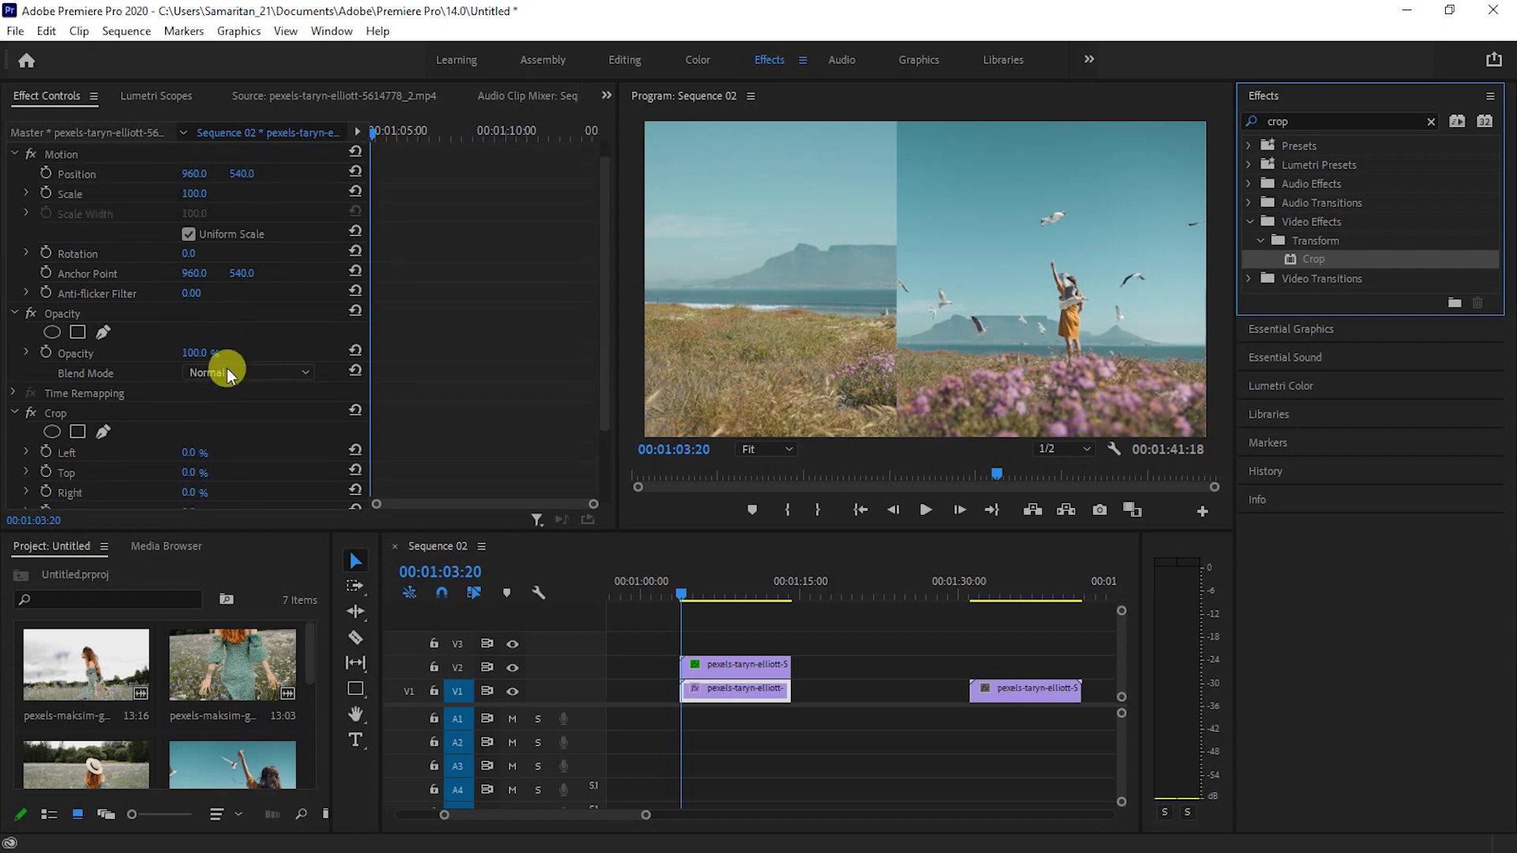
{"action": "scroll", "coordinate": [226, 368], "scroll_direction": "up", "scroll_amount": 1}
{"action": "left_click_drag", "start_coordinate": [194, 192], "coordinate": [58, 192]}
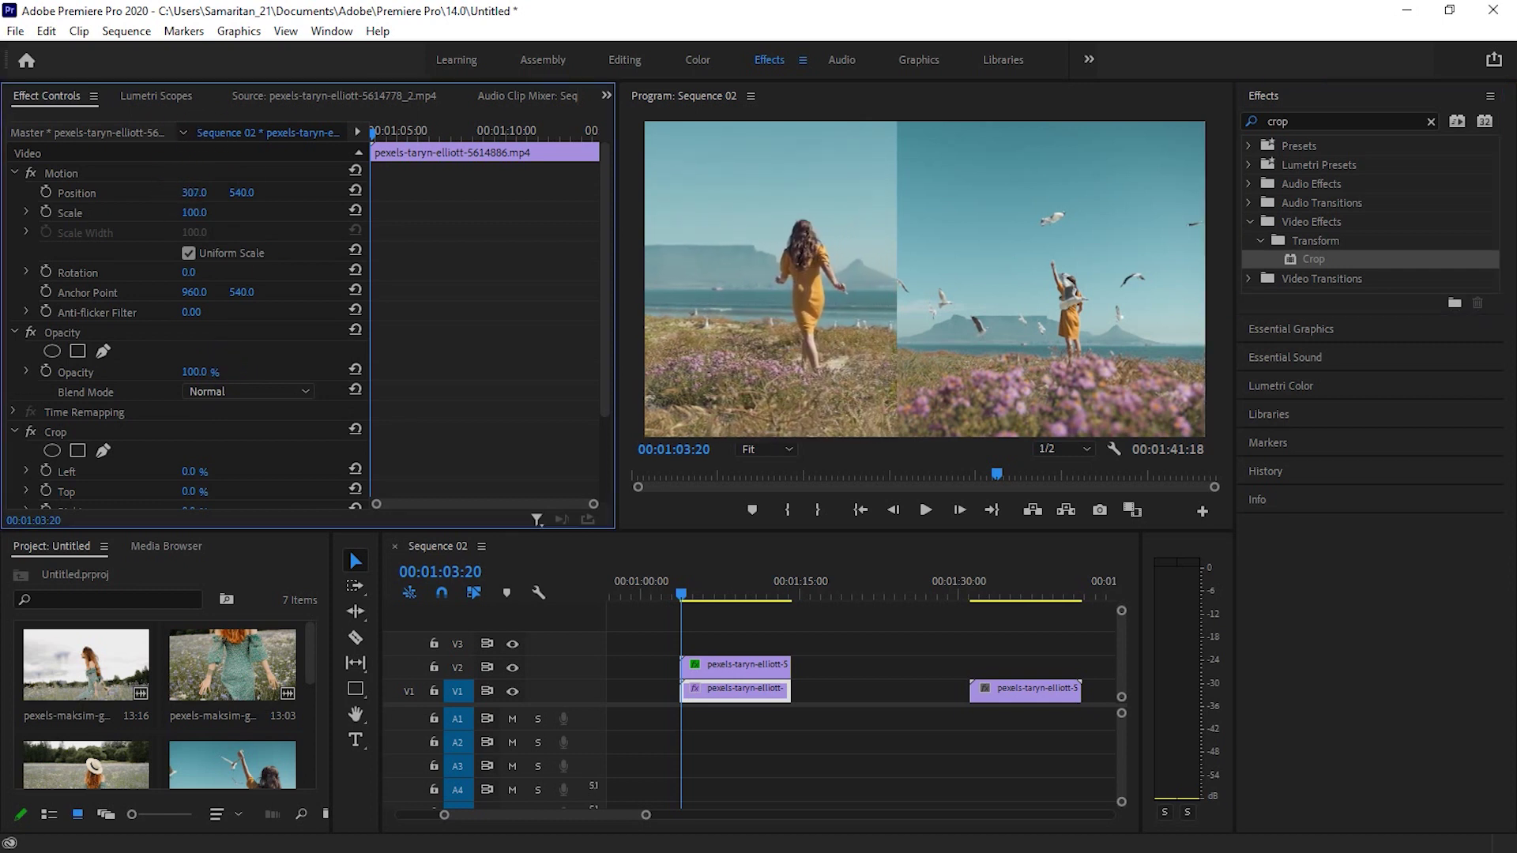
Crop the V1 clip 35% left and 15% right, then play the sequence to preview the split.
{"action": "scroll", "coordinate": [307, 381], "scroll_direction": "down", "scroll_amount": 2}
{"action": "scroll", "coordinate": [307, 381], "scroll_direction": "down", "scroll_amount": 1}
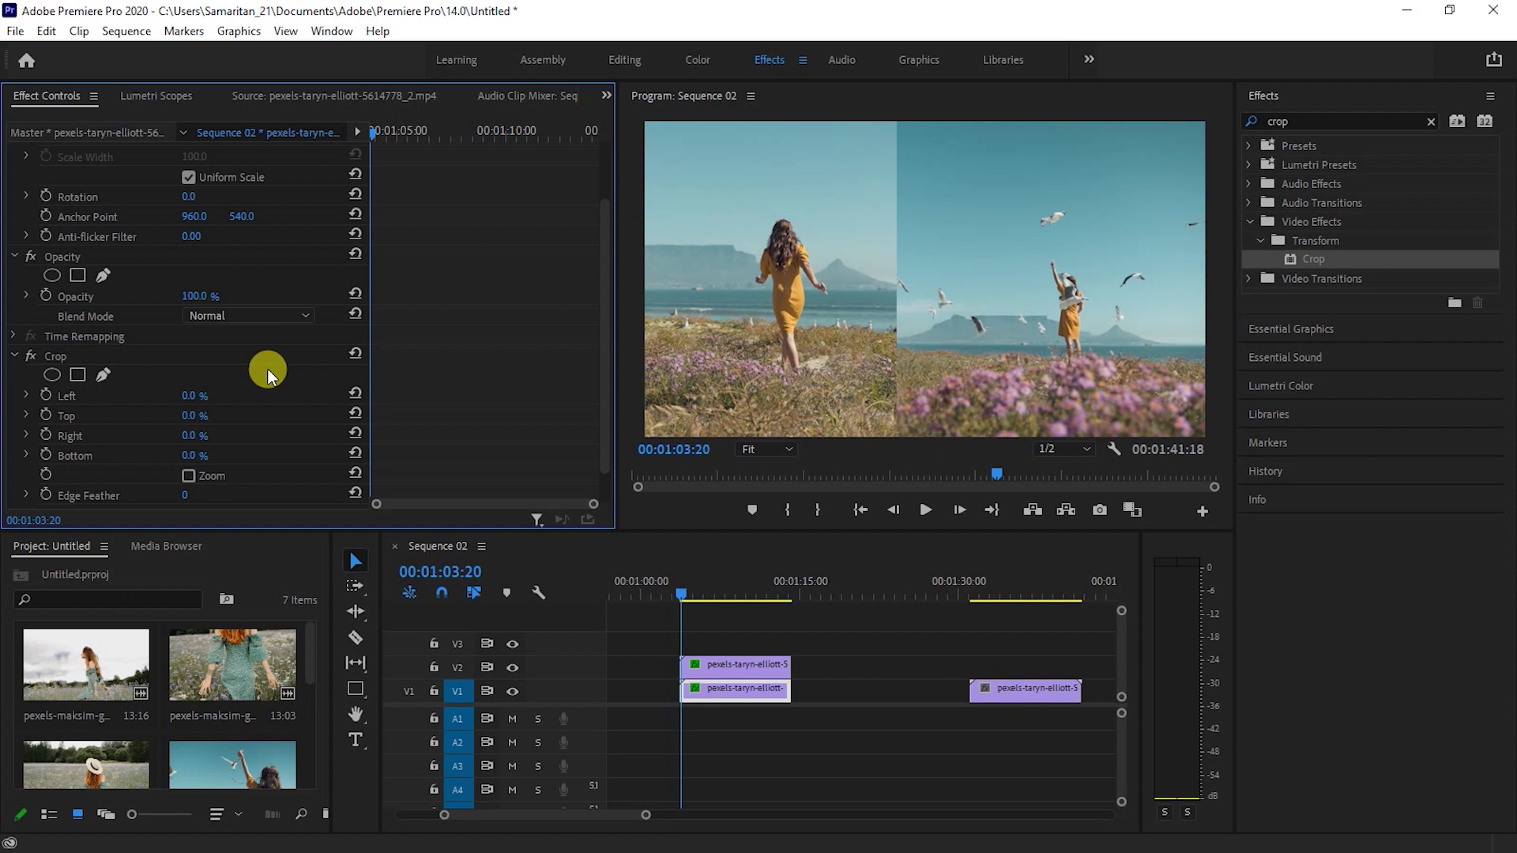
{"action": "left_click", "coordinate": [188, 395]}
{"action": "type", "text": "40"}
{"action": "key", "text": "Return"}
{"action": "left_click_drag", "start_coordinate": [191, 395], "coordinate": [186, 395]}
{"action": "left_click_drag", "start_coordinate": [191, 395], "coordinate": [185, 395]}
{"action": "left_click_drag", "start_coordinate": [193, 395], "coordinate": [190, 395]}
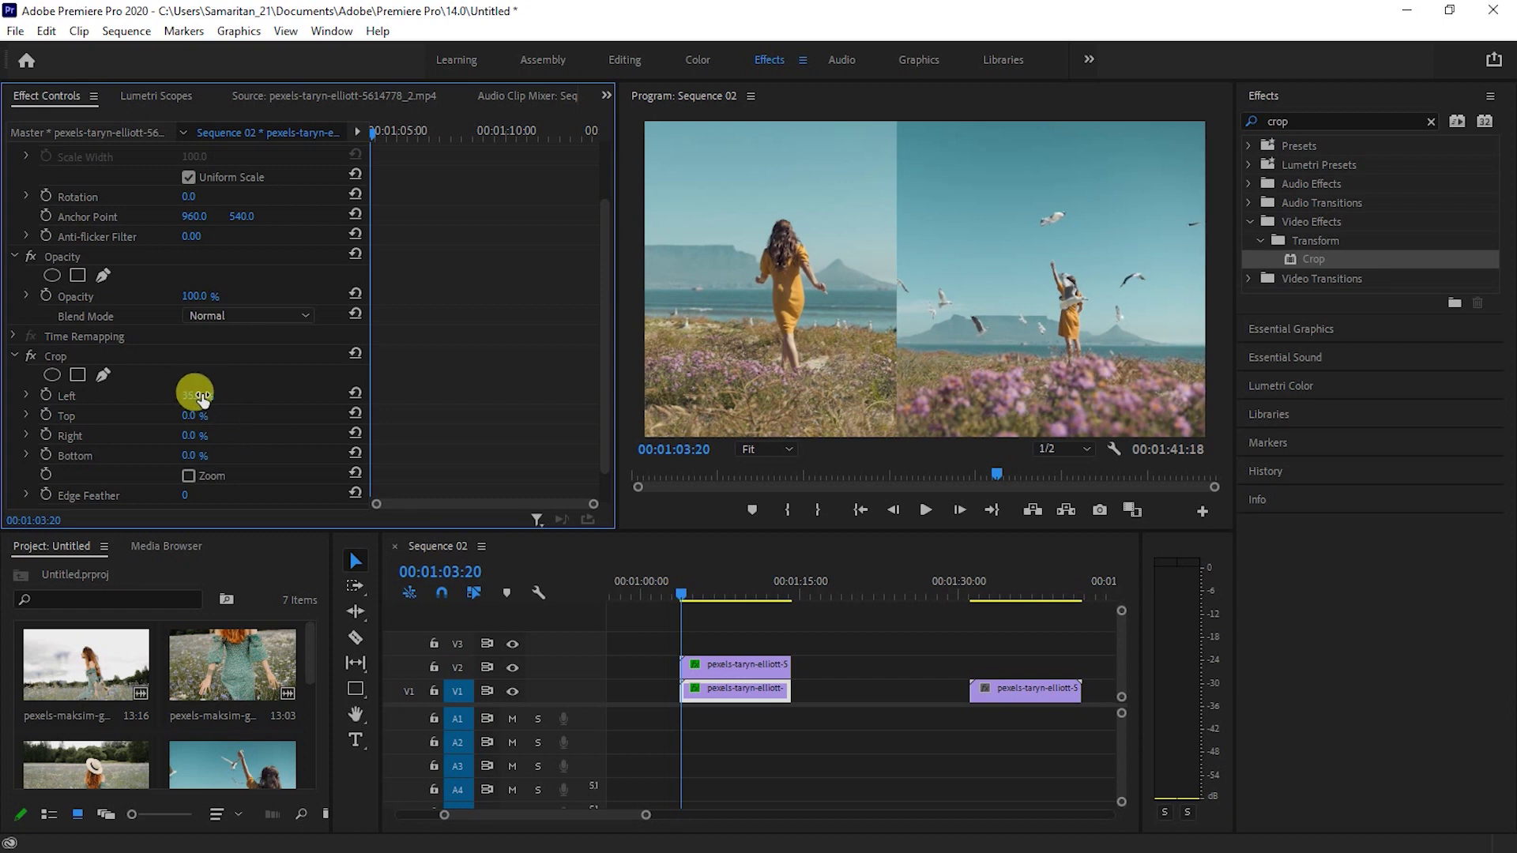
{"action": "left_click", "coordinate": [193, 435]}
{"action": "type", "text": "15"}
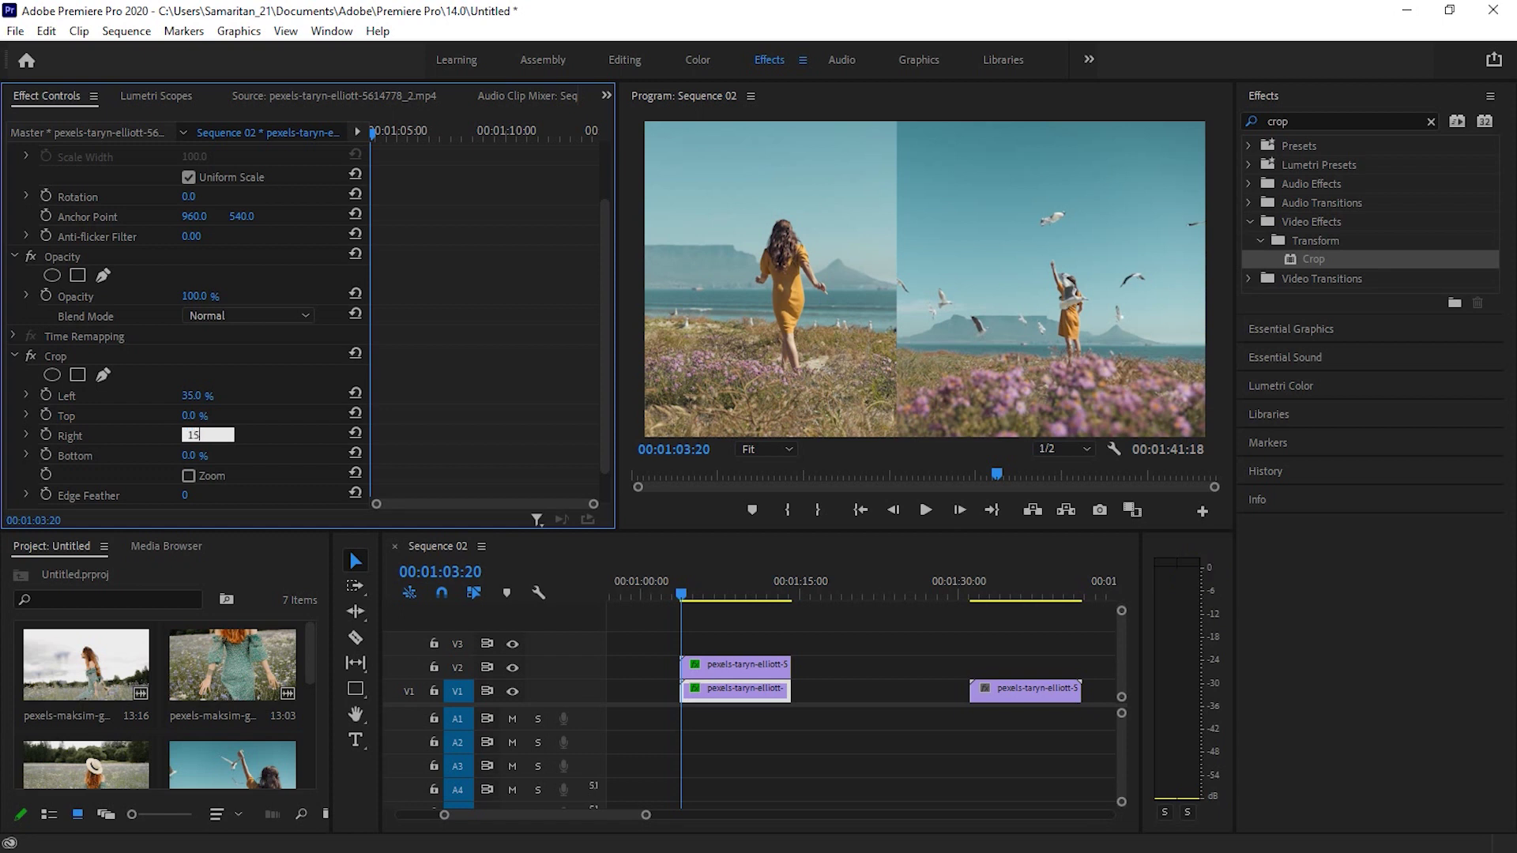
{"action": "key", "text": "Return"}
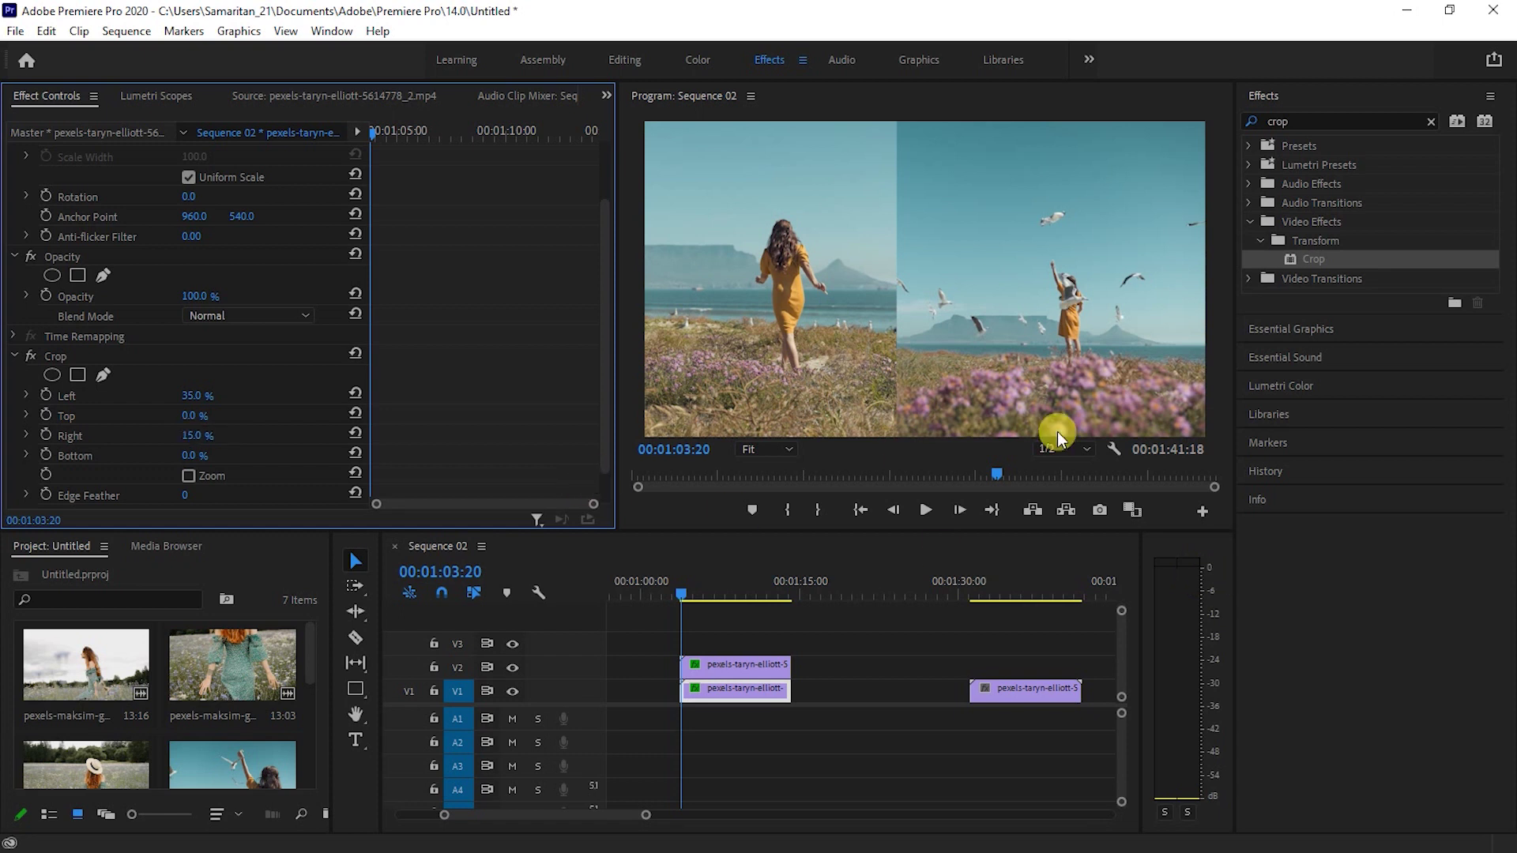
{"action": "key", "text": "space"}
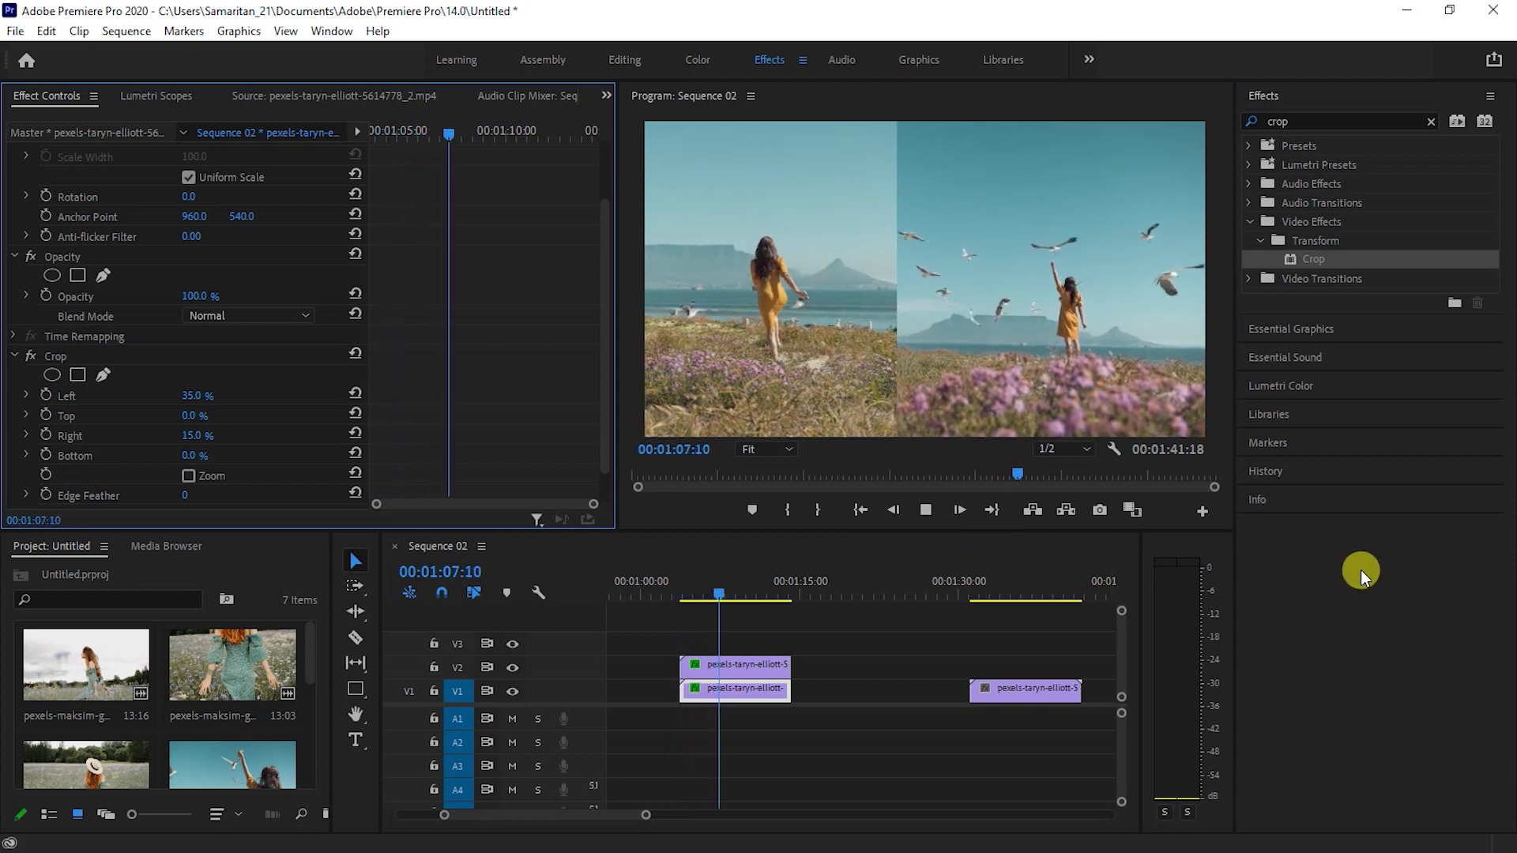
{"action": "key", "text": "space"}
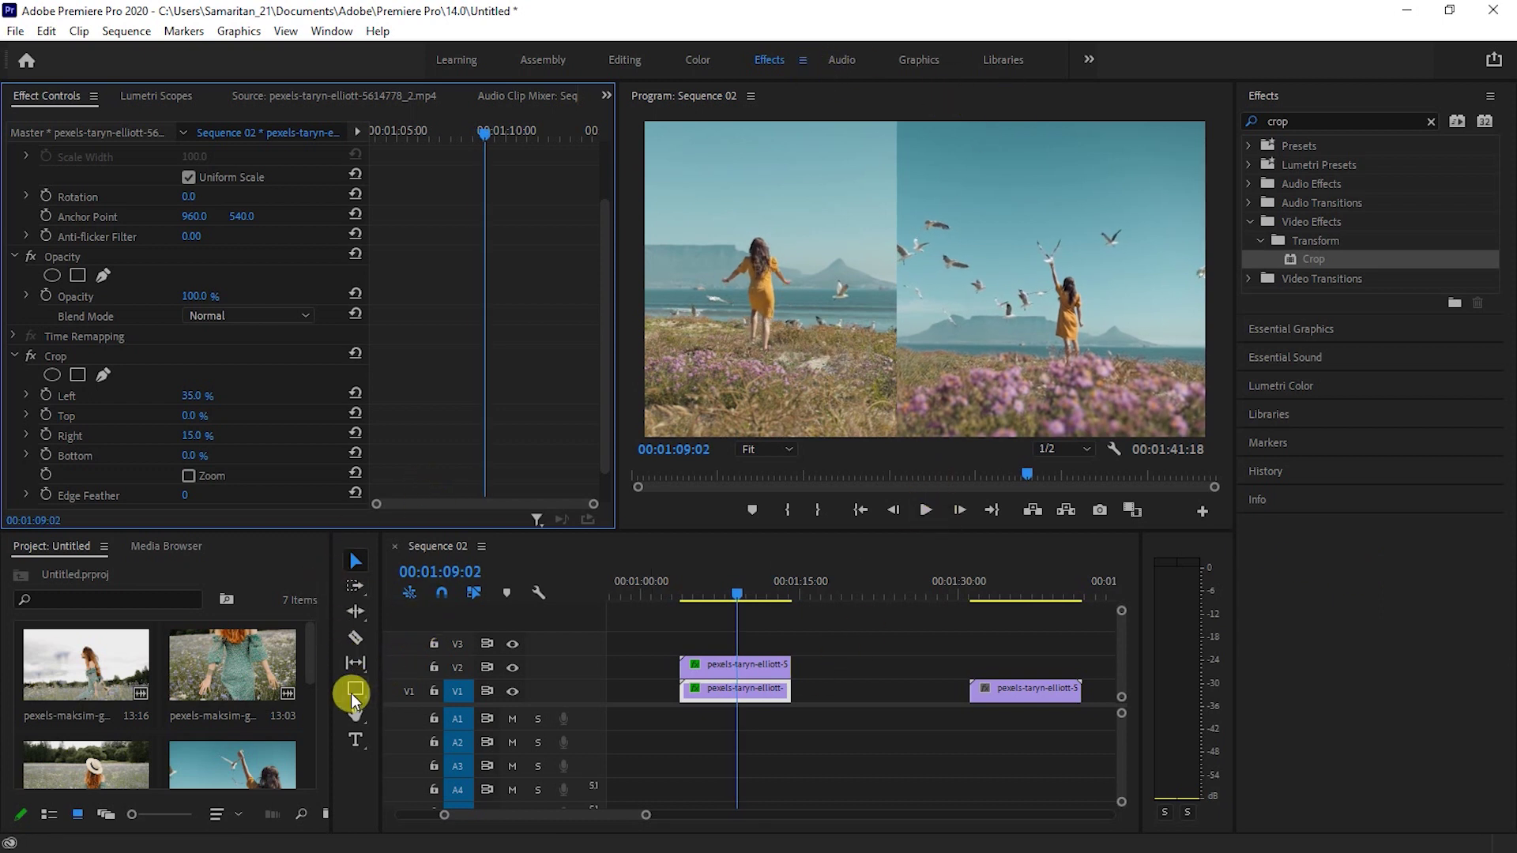
Draw a thin white rectangle with the Rectangle Tool and align it on the seam between the shots.
{"action": "left_click", "coordinate": [695, 664]}
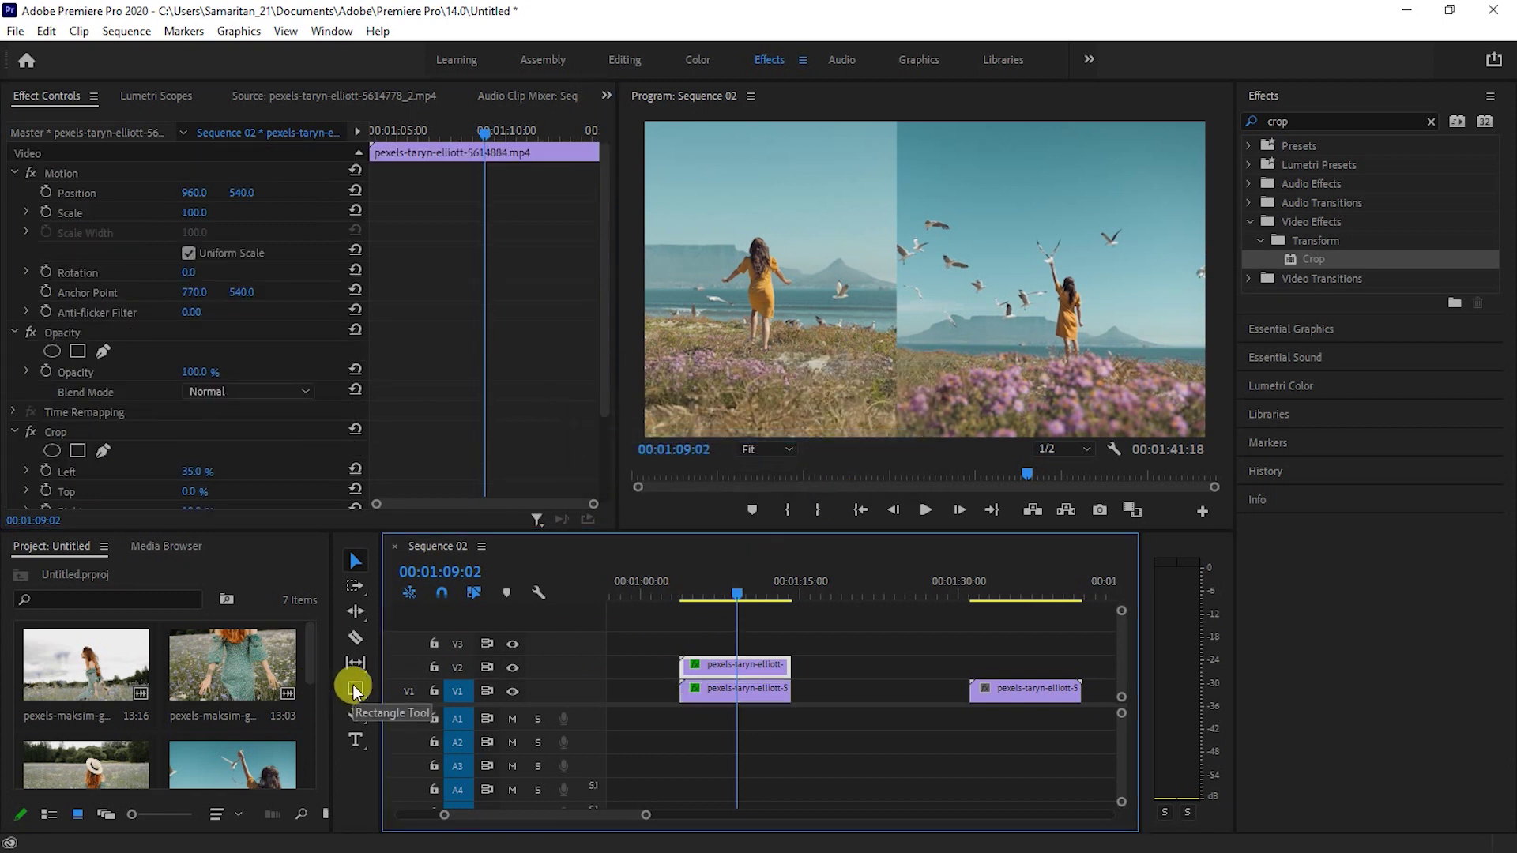
{"action": "left_click", "coordinate": [355, 690]}
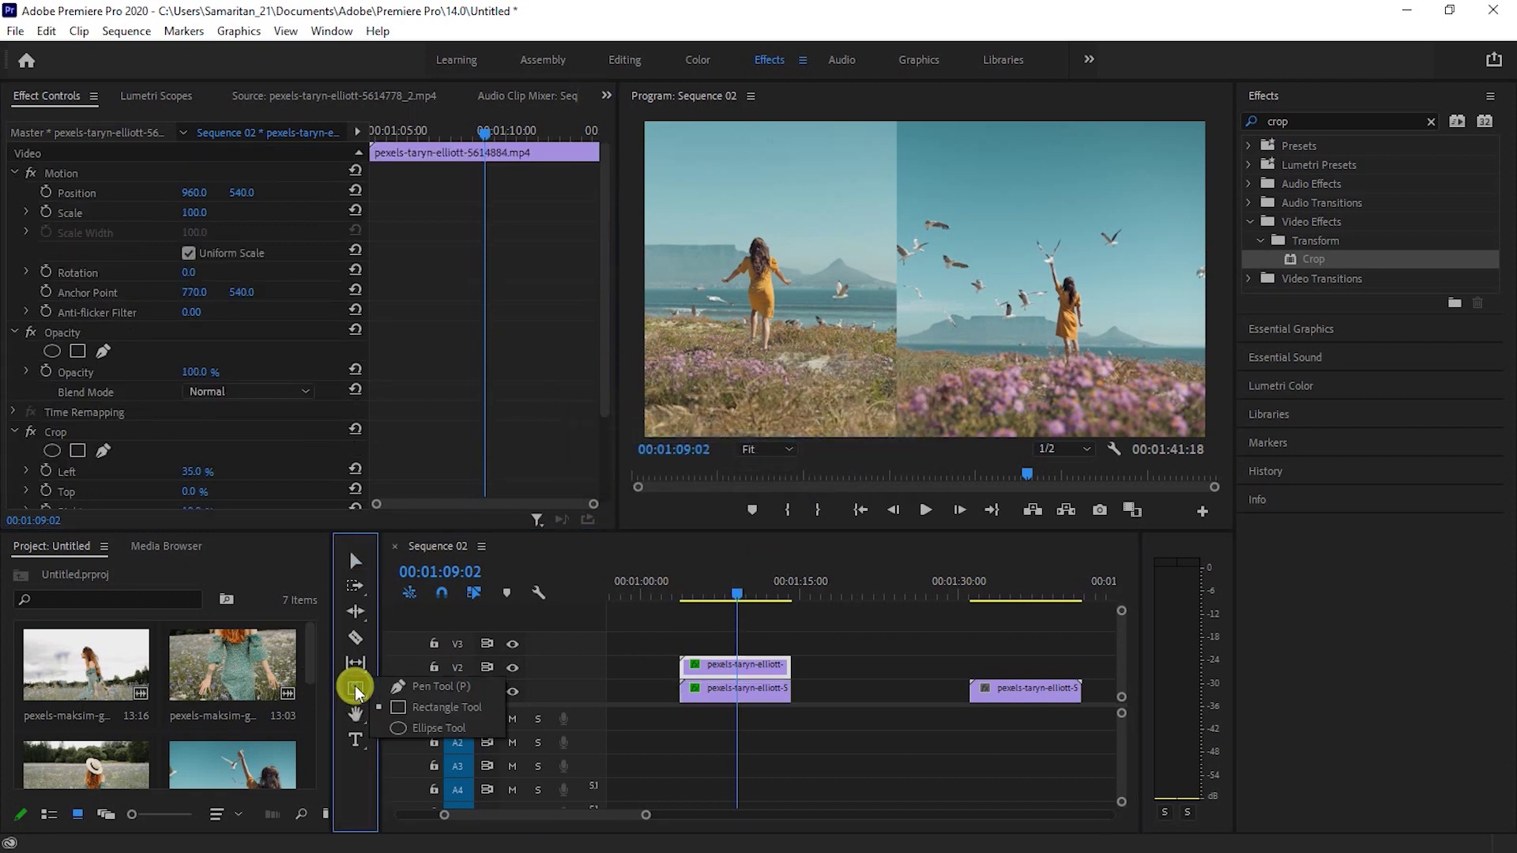
{"action": "left_click", "coordinate": [886, 119]}
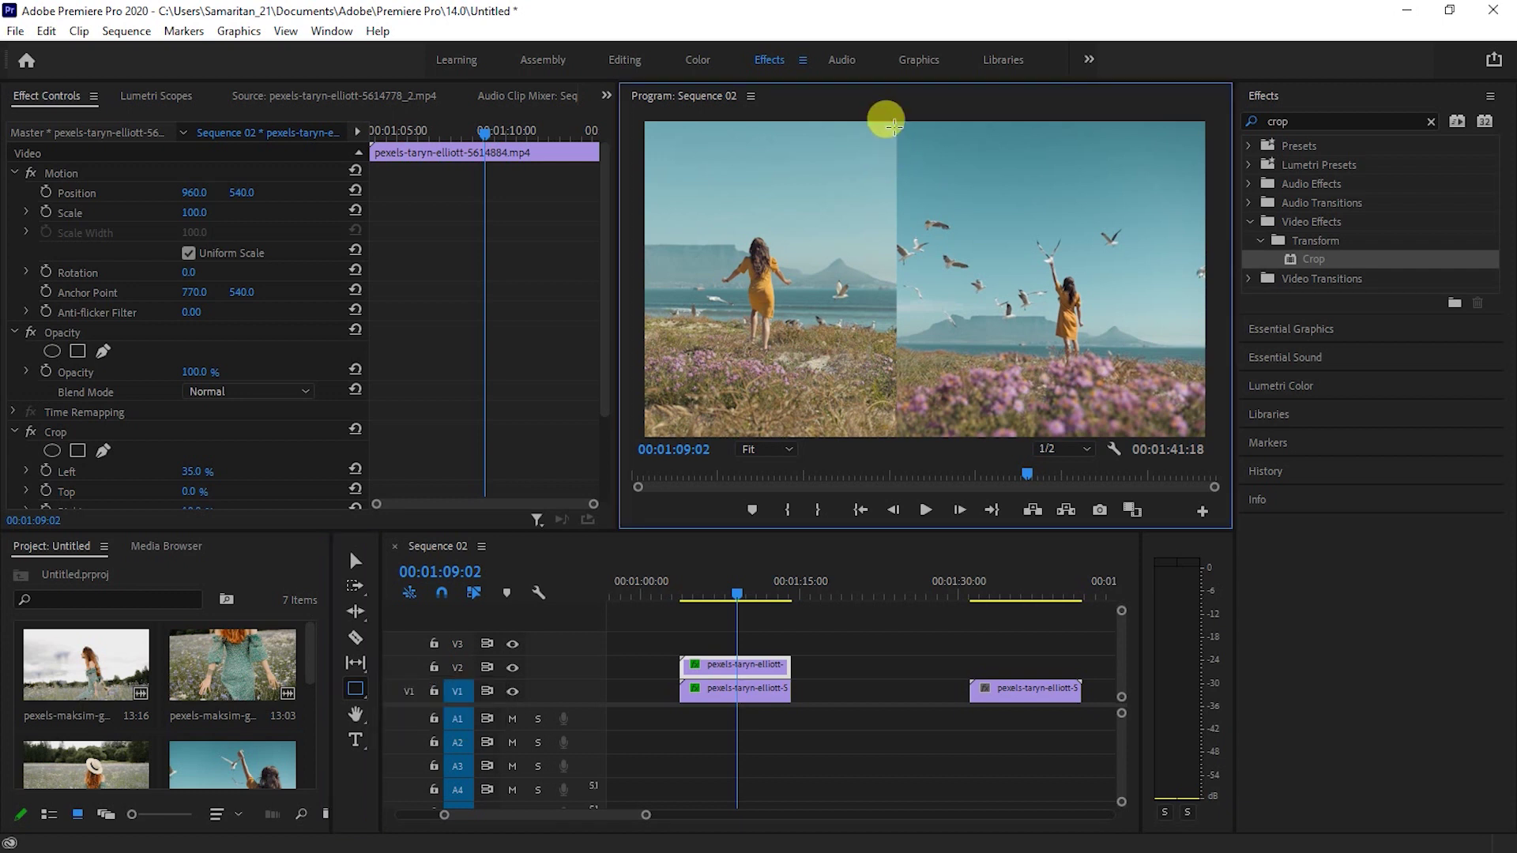
{"action": "mouse_move", "coordinate": [890, 121]}
{"action": "left_mouse_down"}
{"action": "mouse_move", "coordinate": [910, 417]}
{"action": "mouse_move", "coordinate": [895, 460]}
{"action": "left_mouse_up"}
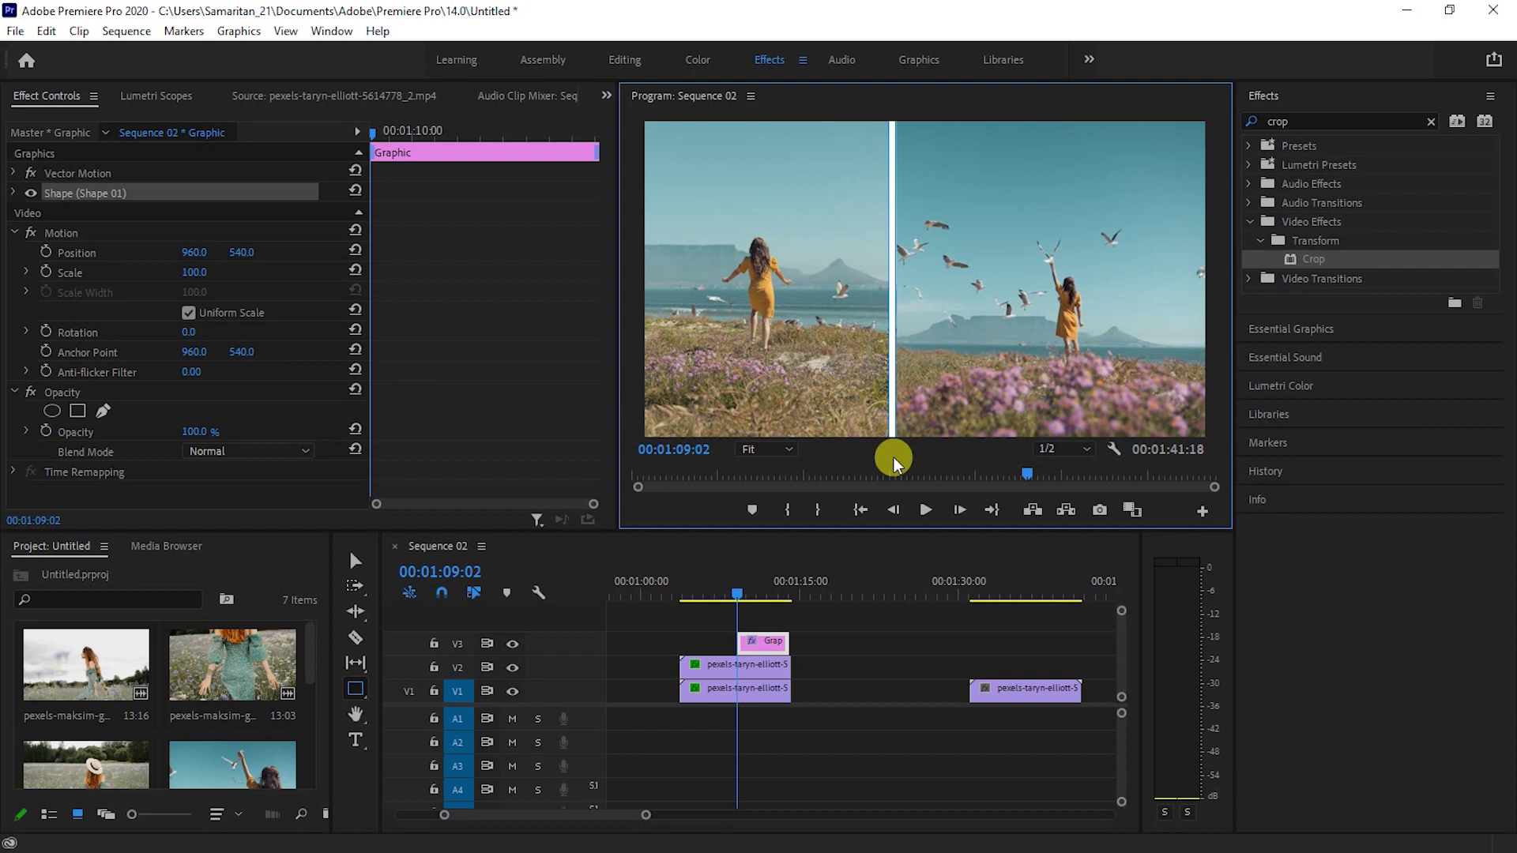
{"action": "left_click_drag", "start_coordinate": [895, 461], "coordinate": [907, 235]}
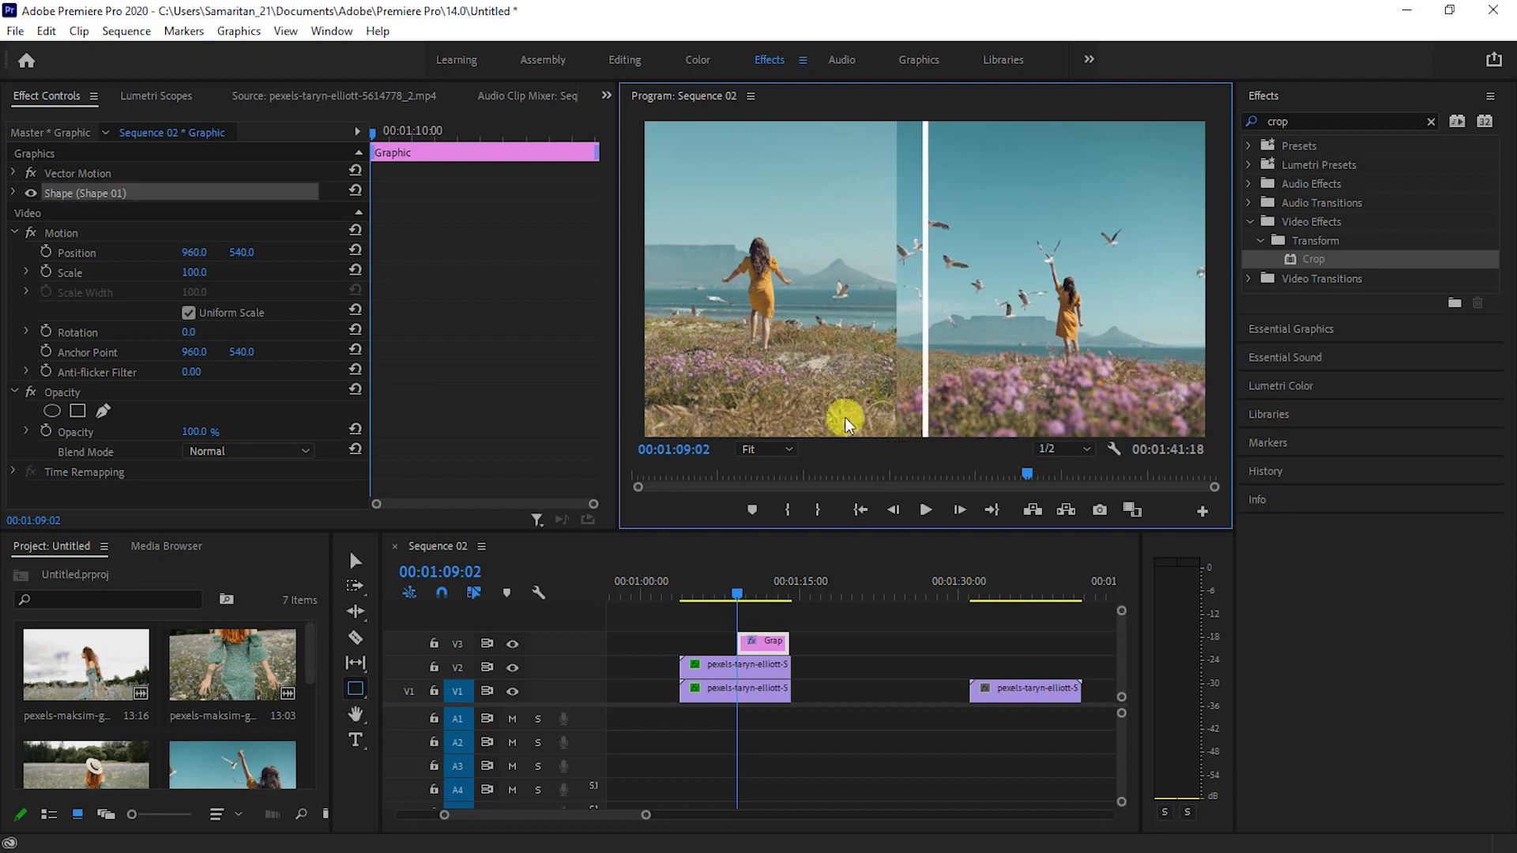
{"action": "left_click", "coordinate": [357, 560]}
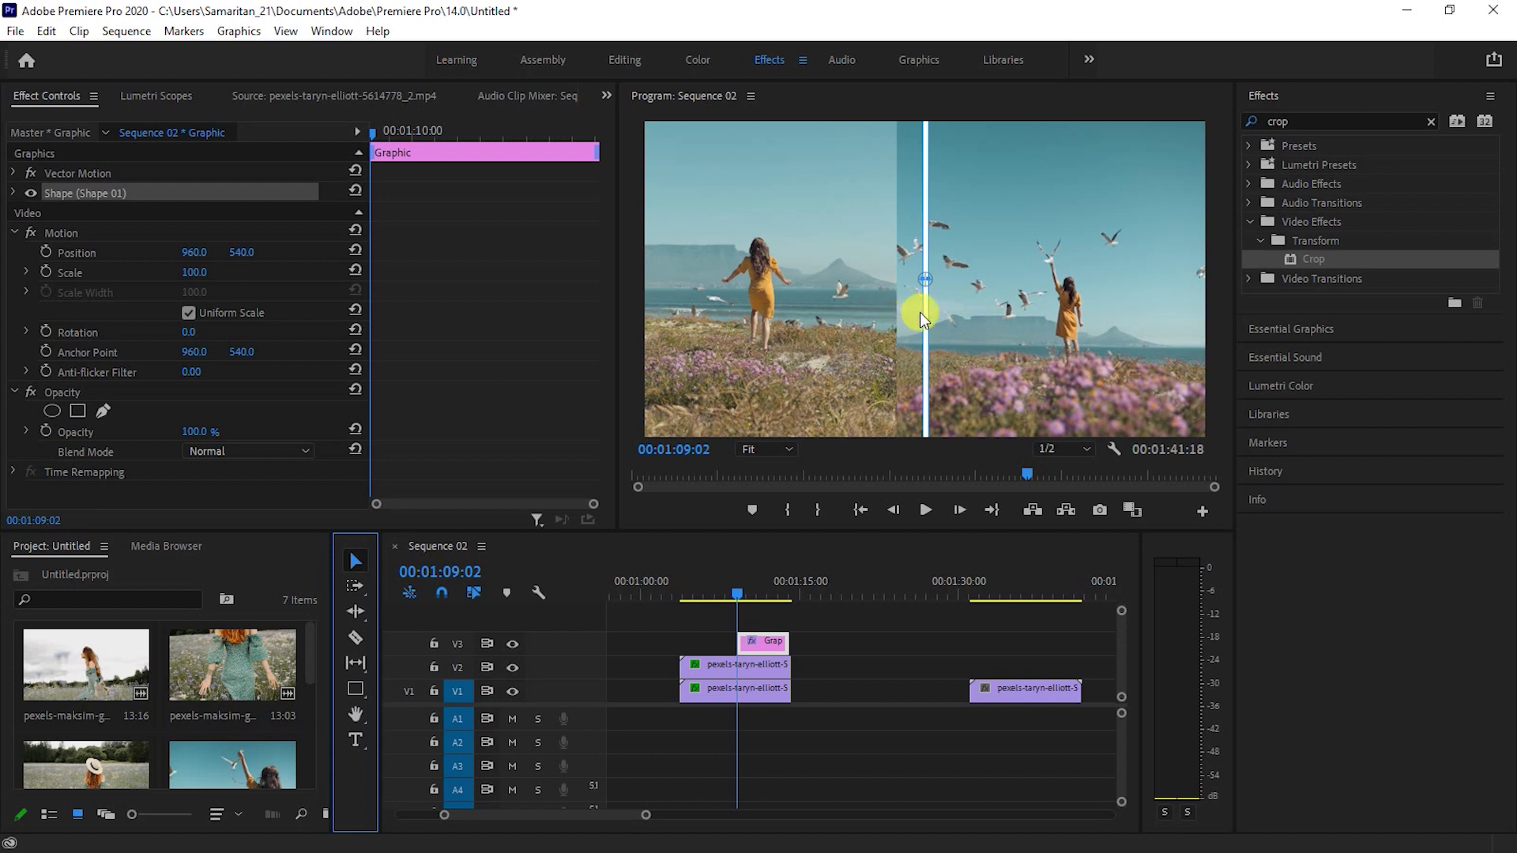
{"action": "left_click_drag", "start_coordinate": [926, 320], "coordinate": [898, 320]}
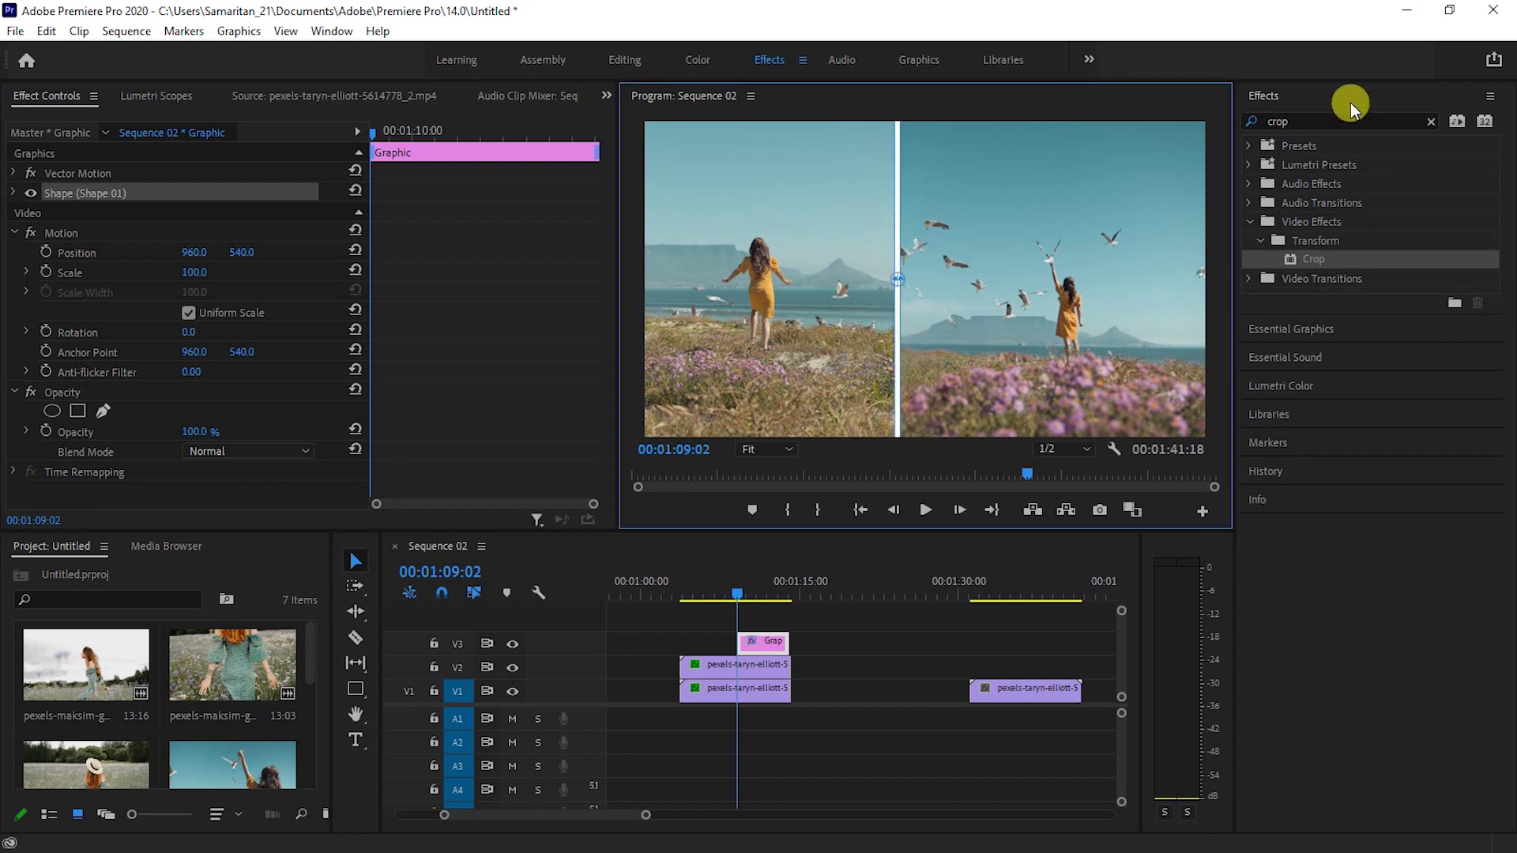
Enable both the fill and the 18-wide white stroke on Shape 01 in Essential Graphics.
{"action": "left_click", "coordinate": [1295, 327]}
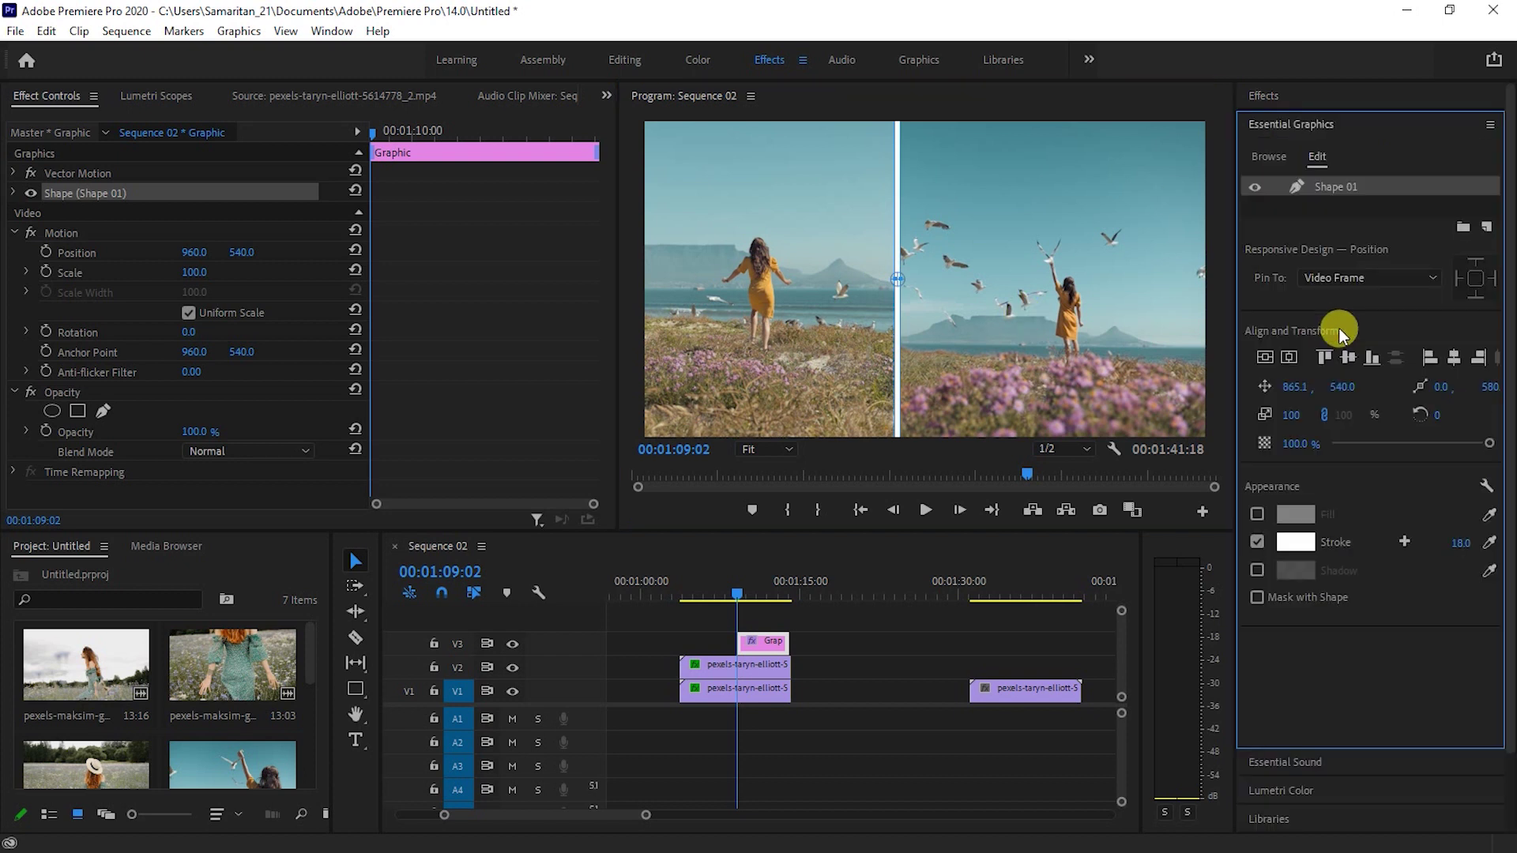
{"action": "left_click", "coordinate": [1262, 551]}
{"action": "left_click", "coordinate": [1254, 515]}
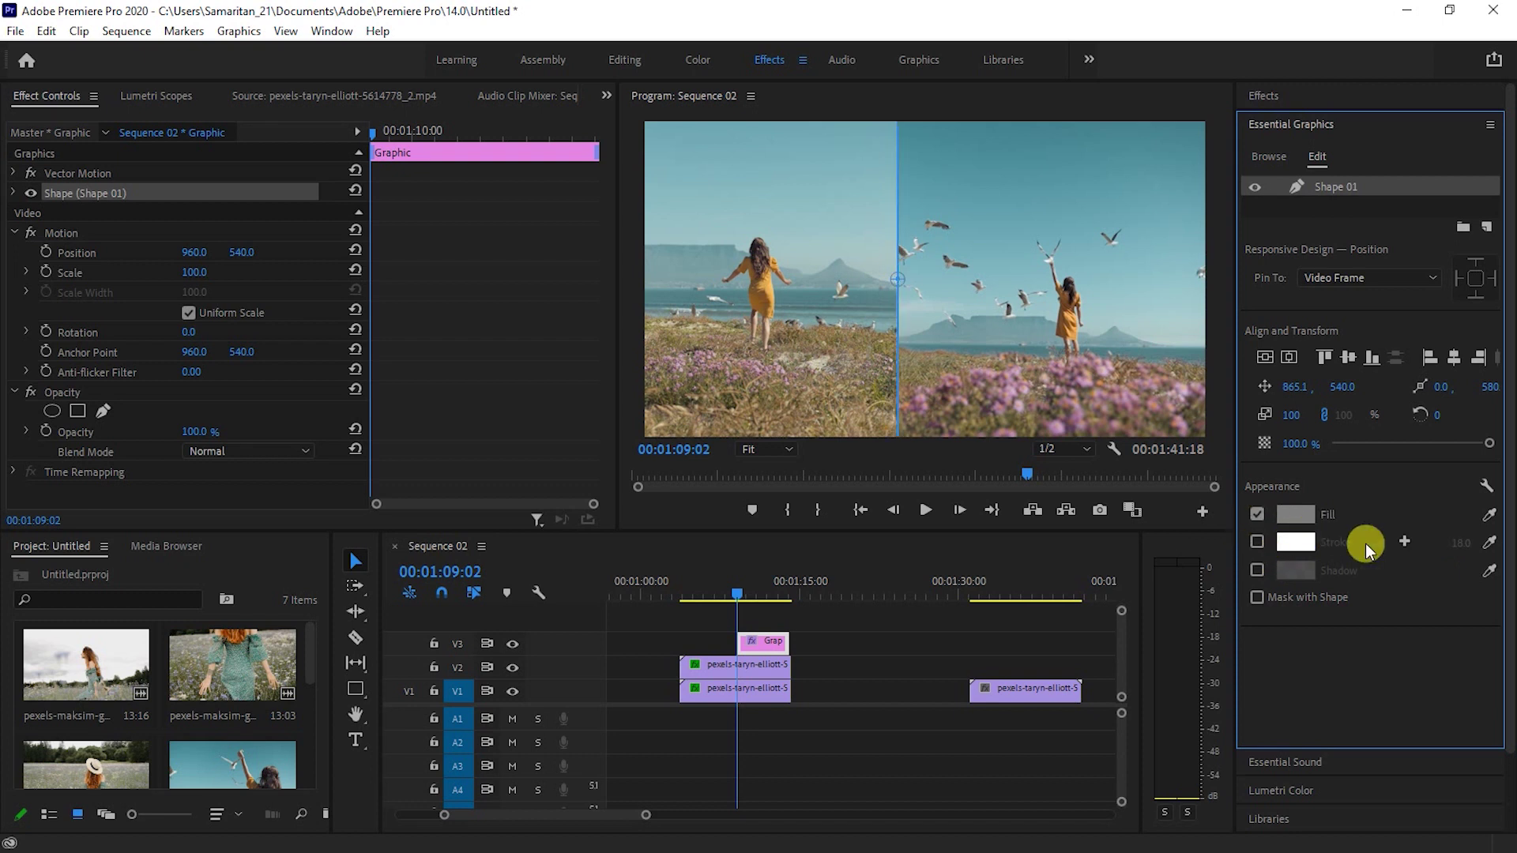
{"action": "left_click", "coordinate": [1257, 541]}
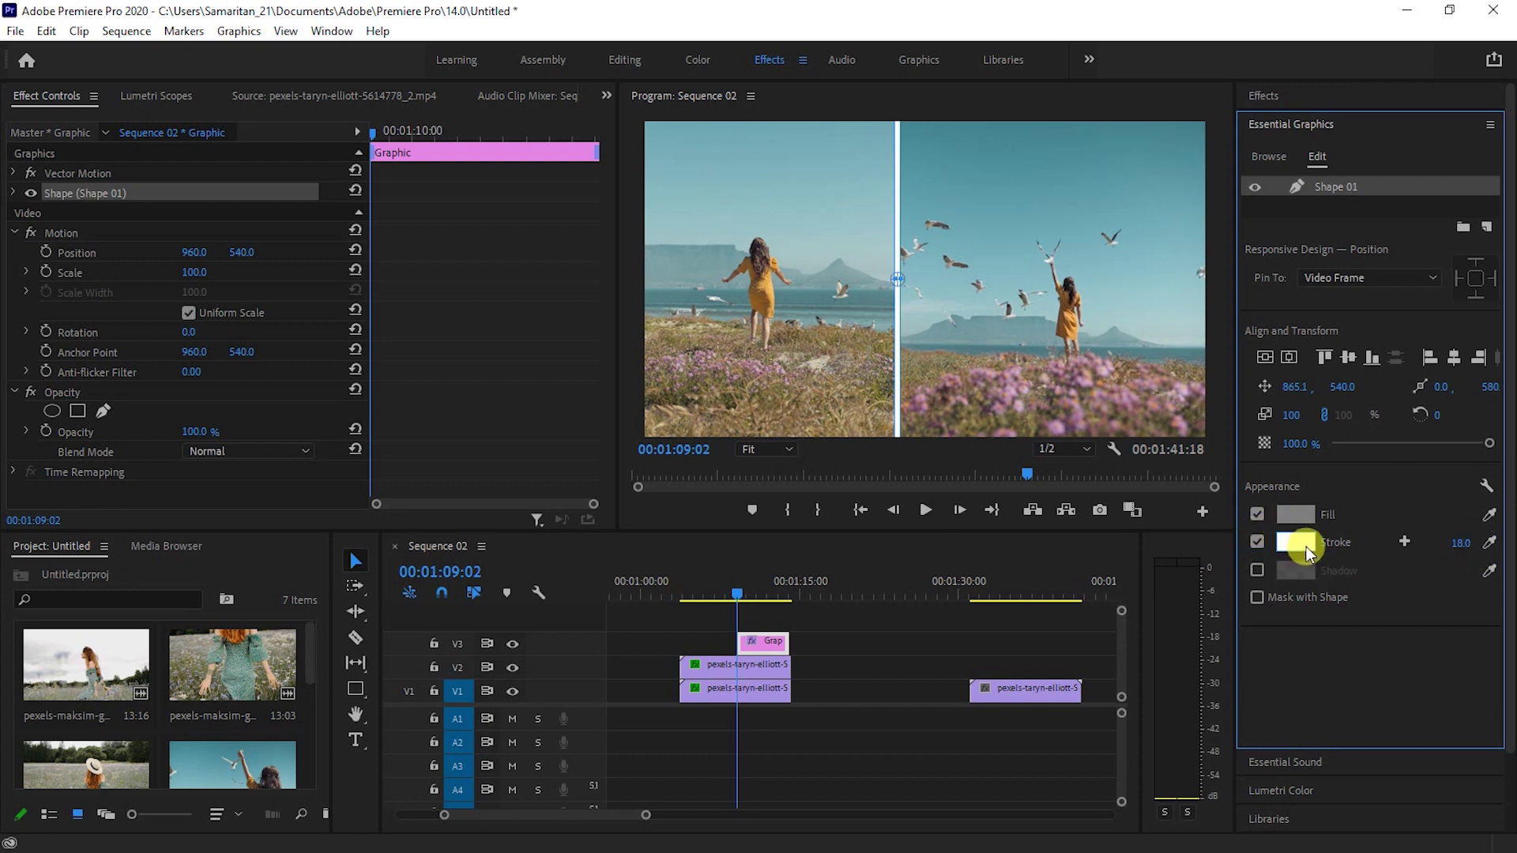
Extend the Graphic clip to start with the clips below, preview it, and move it up to new track V4.
{"action": "mouse_move", "coordinate": [752, 592]}
{"action": "left_mouse_down"}
{"action": "mouse_move", "coordinate": [708, 596]}
{"action": "mouse_move", "coordinate": [681, 644]}
{"action": "left_mouse_up"}
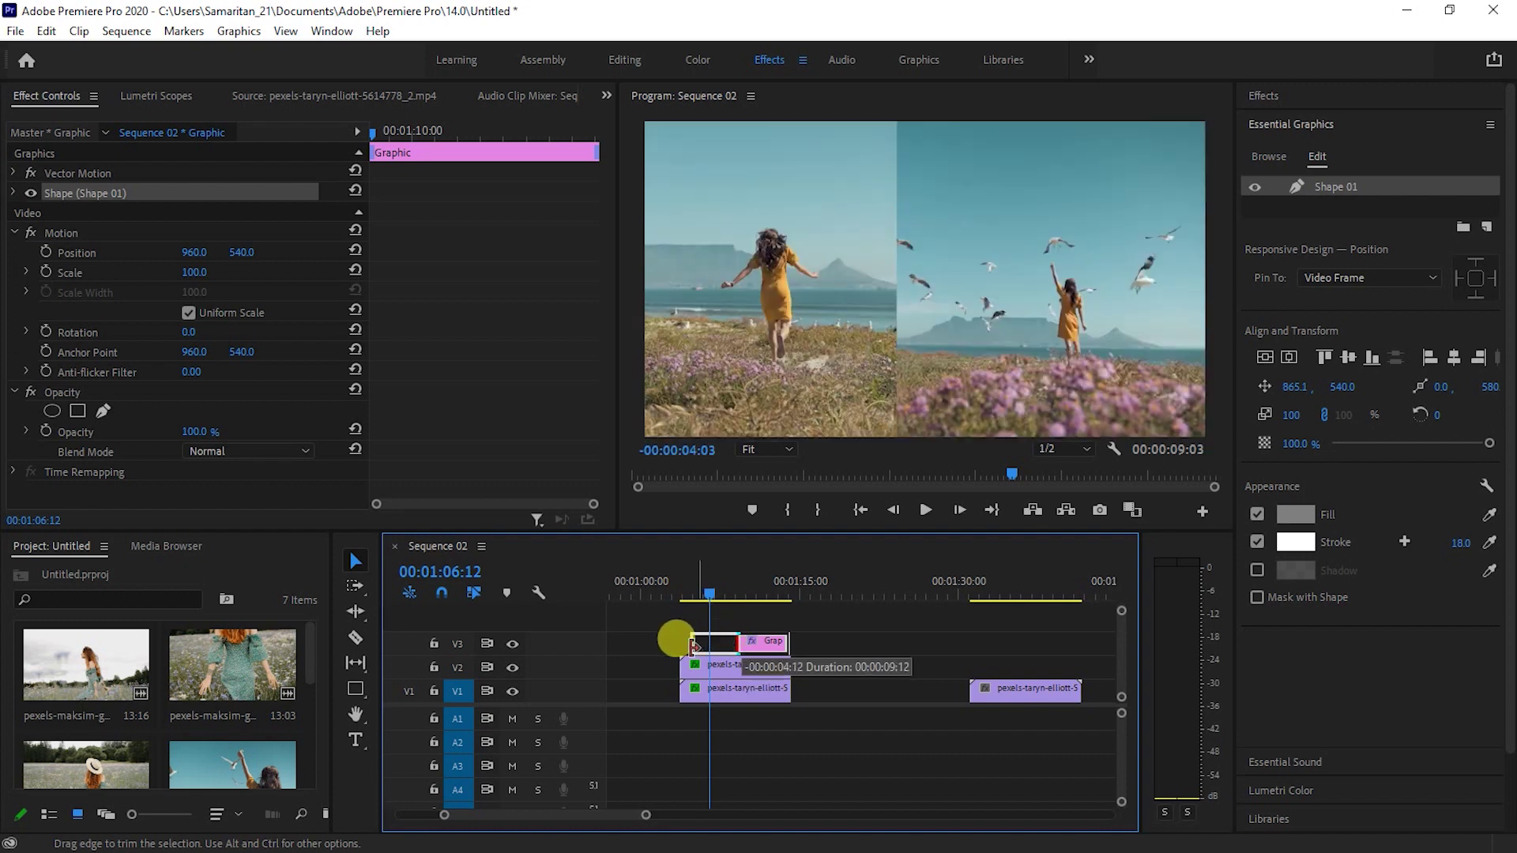
{"action": "left_click_drag", "start_coordinate": [706, 594], "coordinate": [678, 594]}
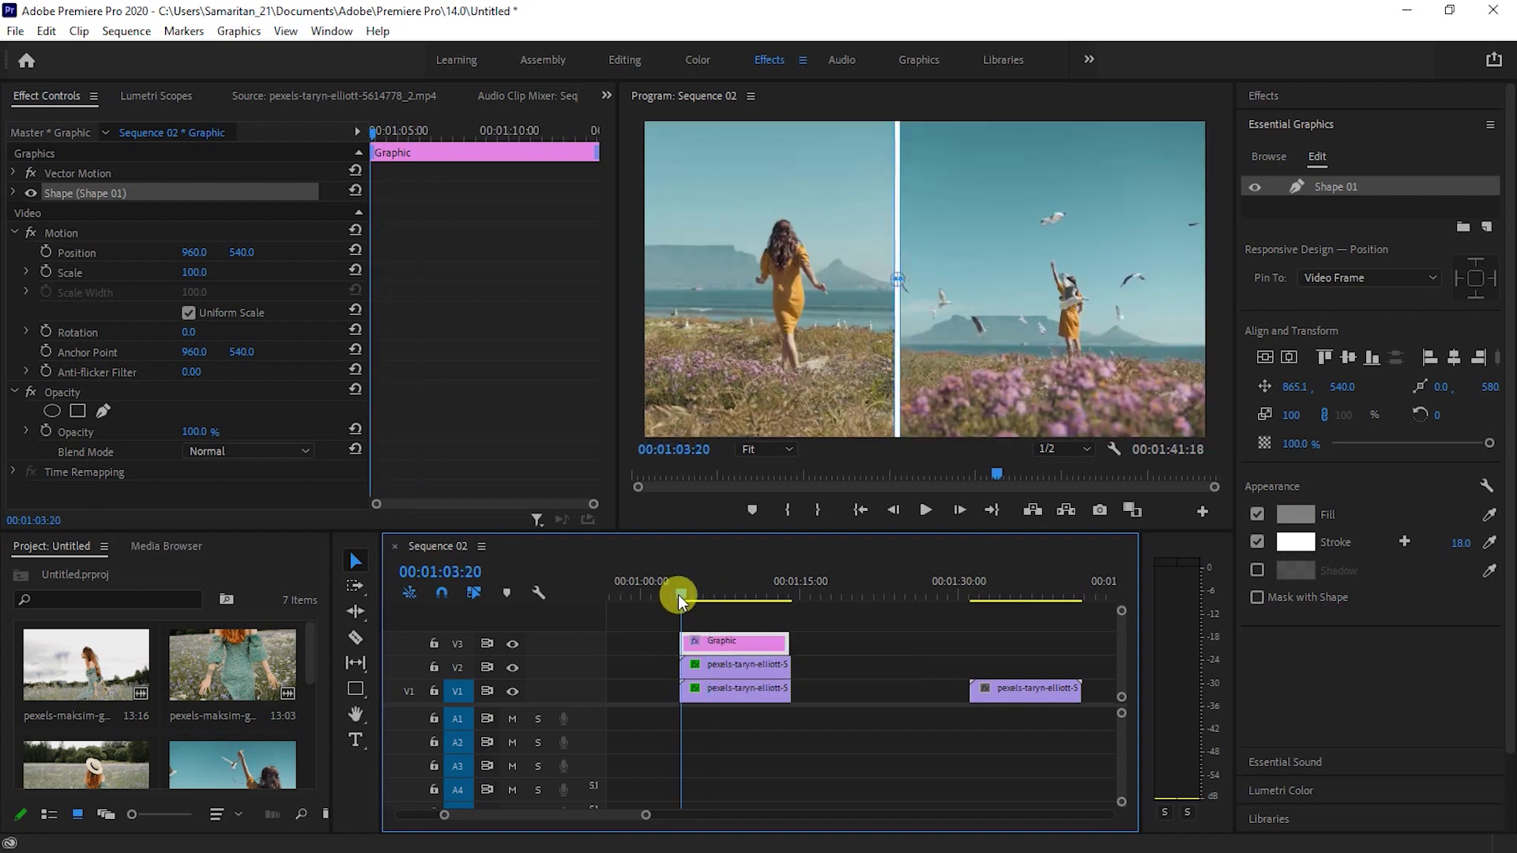
{"action": "key", "text": "space"}
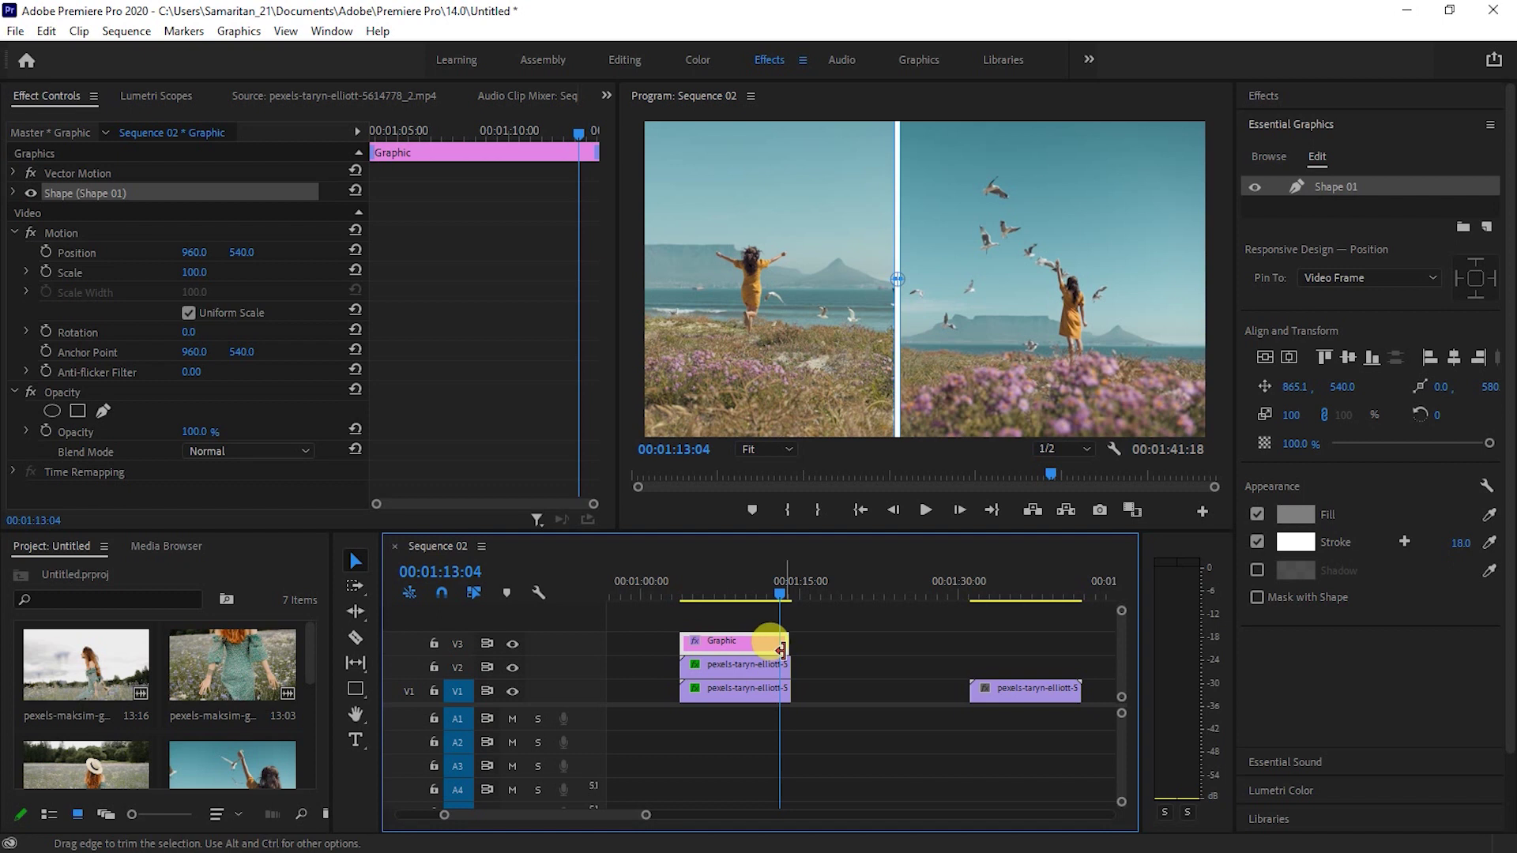
{"action": "left_click_drag", "start_coordinate": [724, 646], "coordinate": [727, 625]}
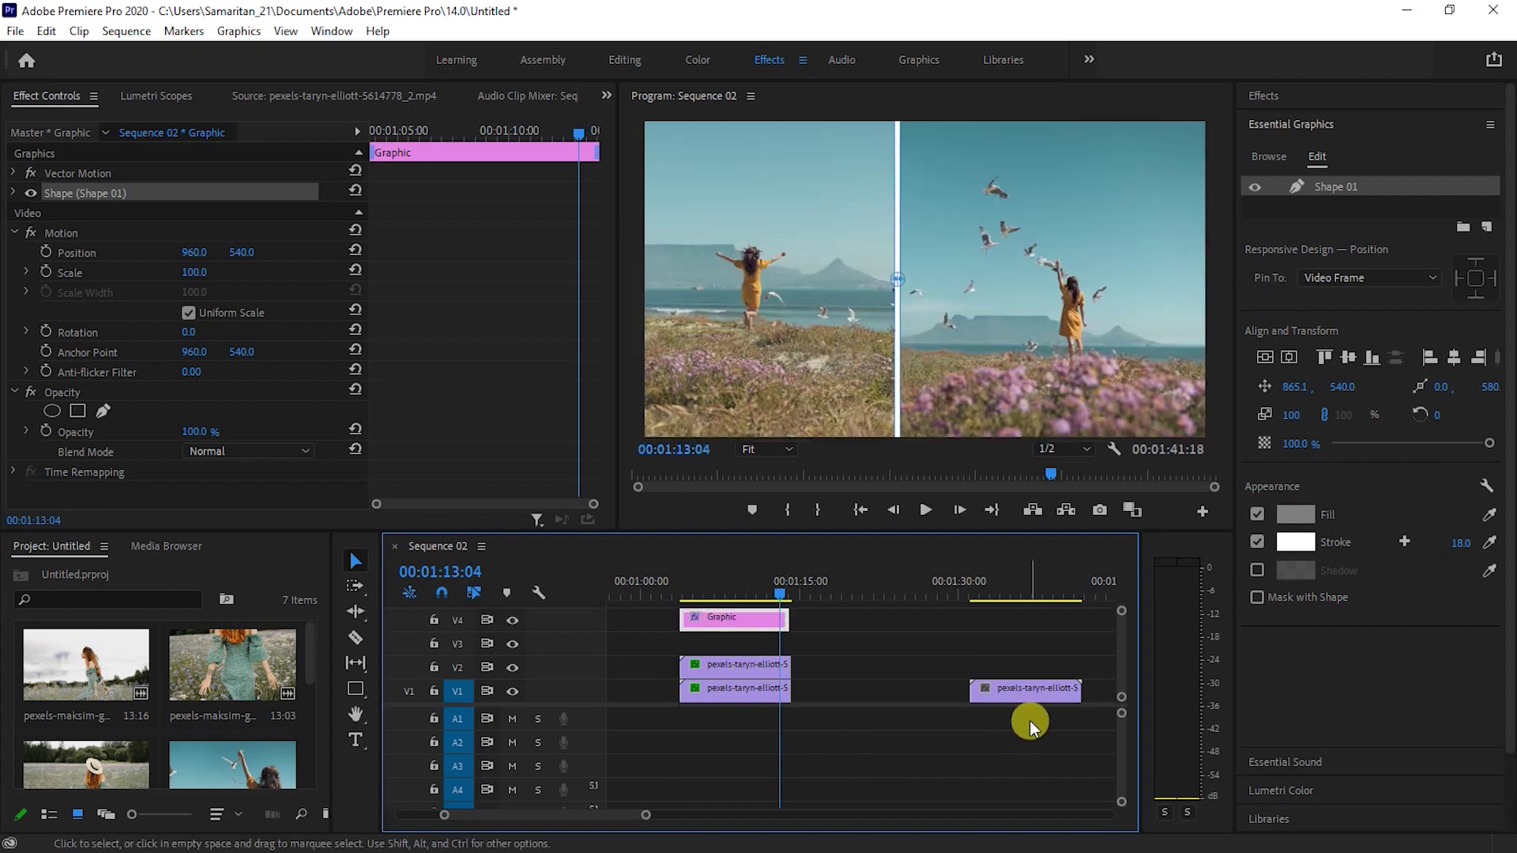
Move the third field clip from V1 onto V3 over the stacked clips, with the playhead at 01:04:24.
{"action": "left_click", "coordinate": [1016, 689]}
{"action": "left_click_drag", "start_coordinate": [1015, 689], "coordinate": [734, 649]}
{"action": "left_click_drag", "start_coordinate": [783, 585], "coordinate": [694, 595]}
{"action": "left_click", "coordinate": [737, 646]}
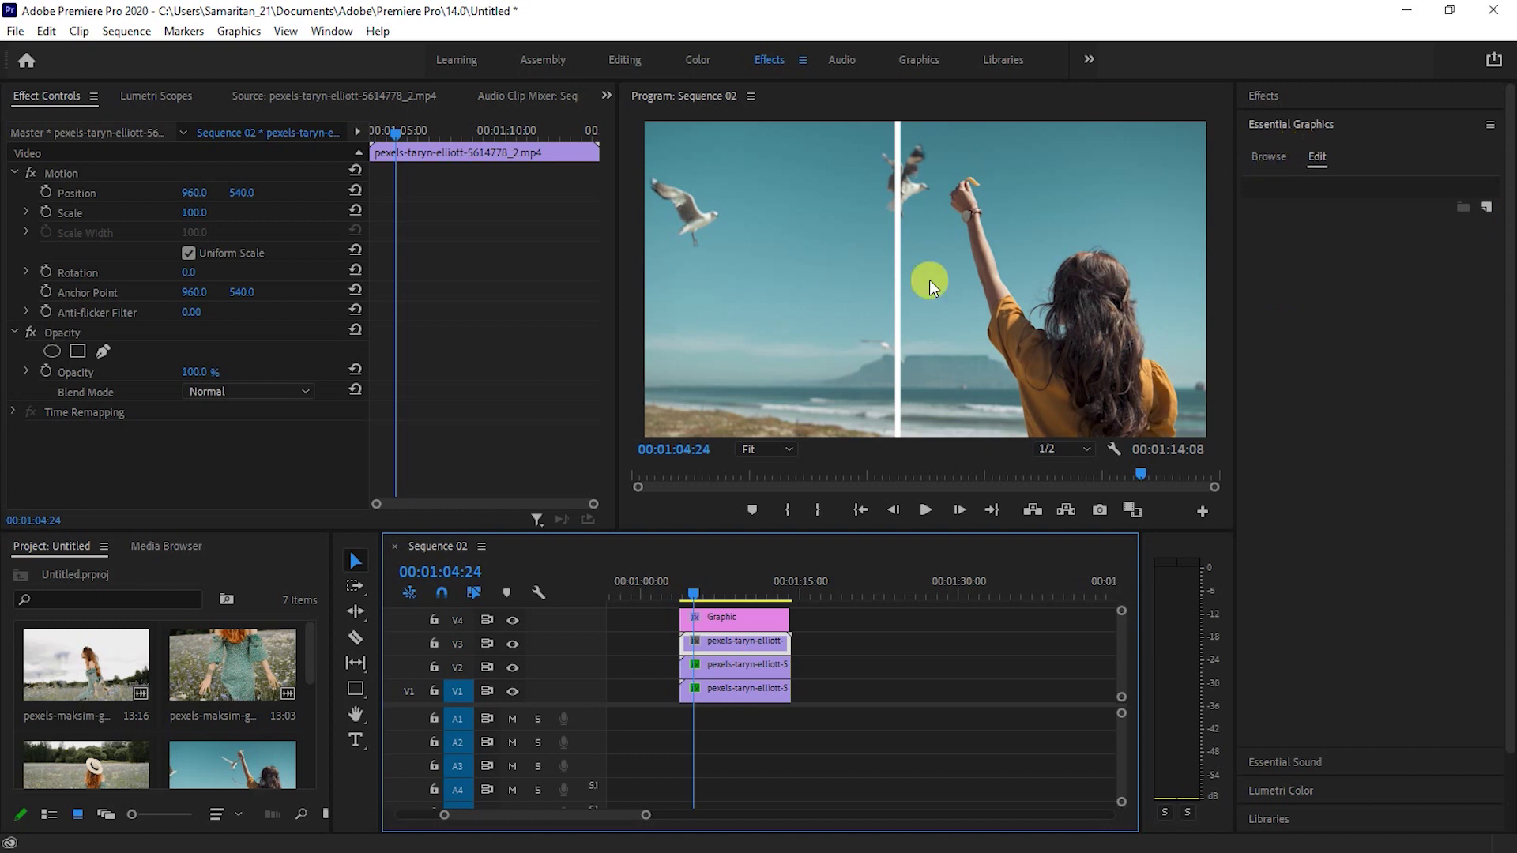
Apply Crop to the V3 clip and scale it to 67 at Position X 211 on the left half.
{"action": "left_click", "coordinate": [1329, 93]}
{"action": "left_click_drag", "start_coordinate": [1297, 260], "coordinate": [697, 638]}
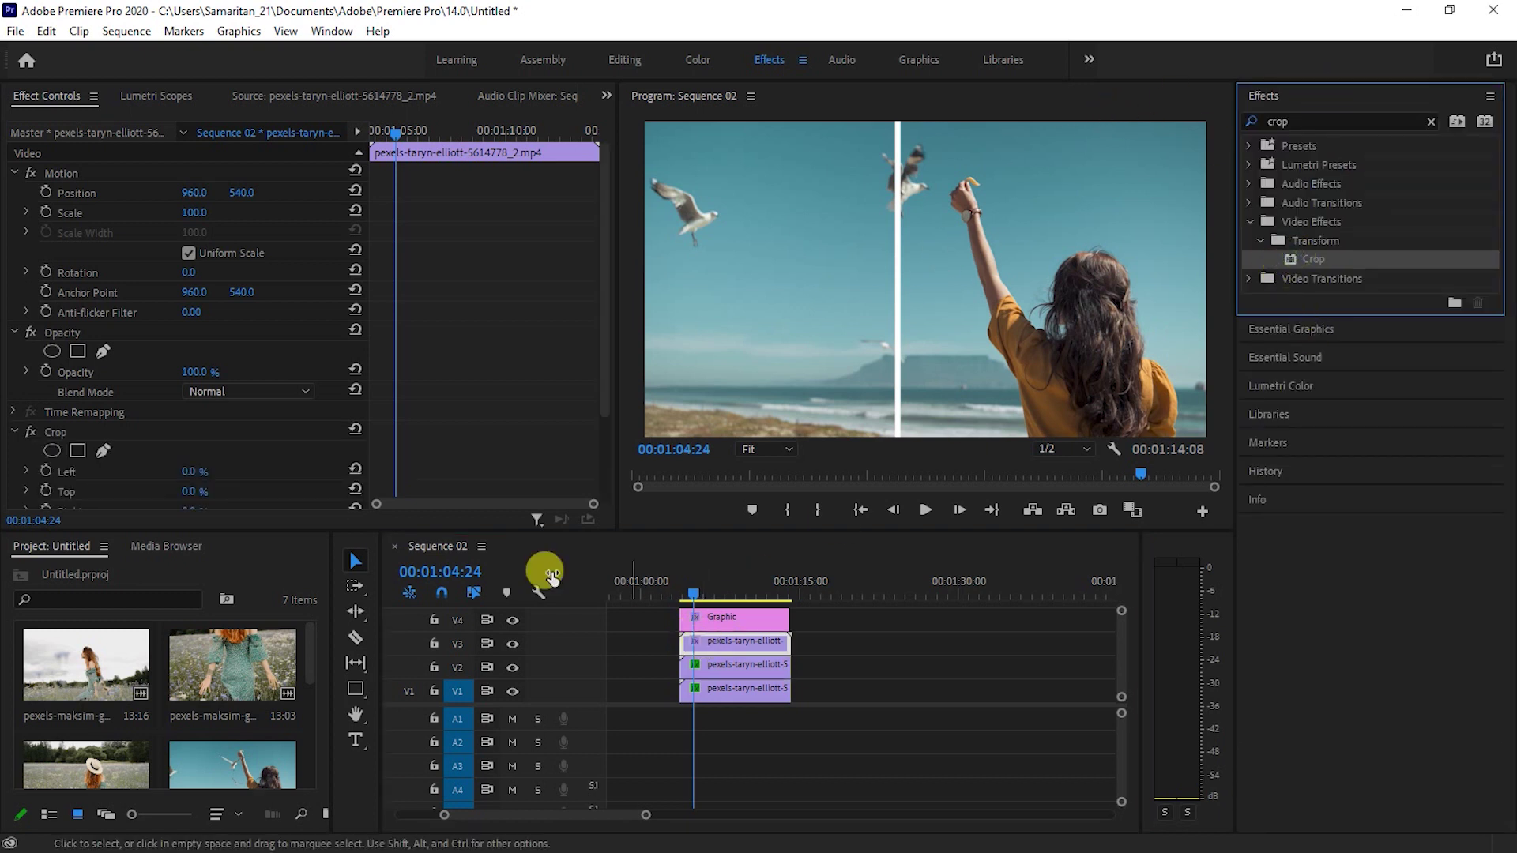
{"action": "scroll", "coordinate": [169, 384], "scroll_direction": "down", "scroll_amount": 3}
{"action": "left_click", "coordinate": [731, 641]}
{"action": "scroll", "coordinate": [205, 427], "scroll_direction": "up", "scroll_amount": 3}
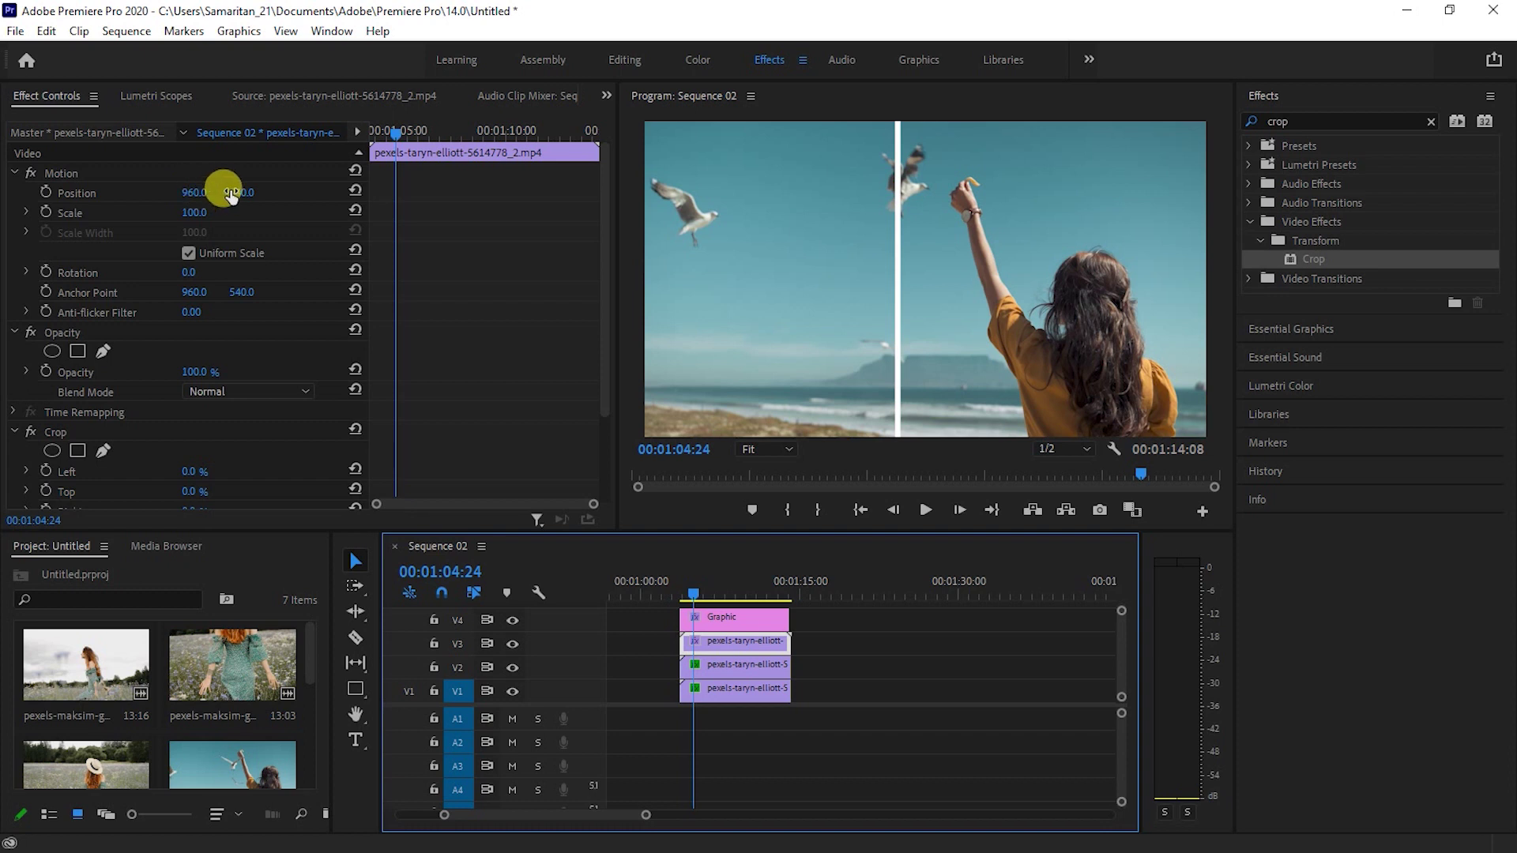
{"action": "mouse_move", "coordinate": [210, 197]}
{"action": "left_mouse_down"}
{"action": "mouse_move", "coordinate": [4, 198]}
{"action": "mouse_move", "coordinate": [31, 198]}
{"action": "left_mouse_up"}
{"action": "mouse_move", "coordinate": [193, 212]}
{"action": "left_mouse_down"}
{"action": "mouse_move", "coordinate": [180, 212]}
{"action": "mouse_move", "coordinate": [196, 192]}
{"action": "mouse_move", "coordinate": [181, 212]}
{"action": "mouse_move", "coordinate": [207, 192]}
{"action": "mouse_move", "coordinate": [253, 192]}
{"action": "mouse_move", "coordinate": [191, 192]}
{"action": "mouse_move", "coordinate": [249, 192]}
{"action": "left_mouse_up"}
Undo the accidental V2 move and nudge the V1 clip's vertical position.
{"action": "left_click", "coordinate": [731, 666]}
{"action": "key", "text": "ctrl+z"}
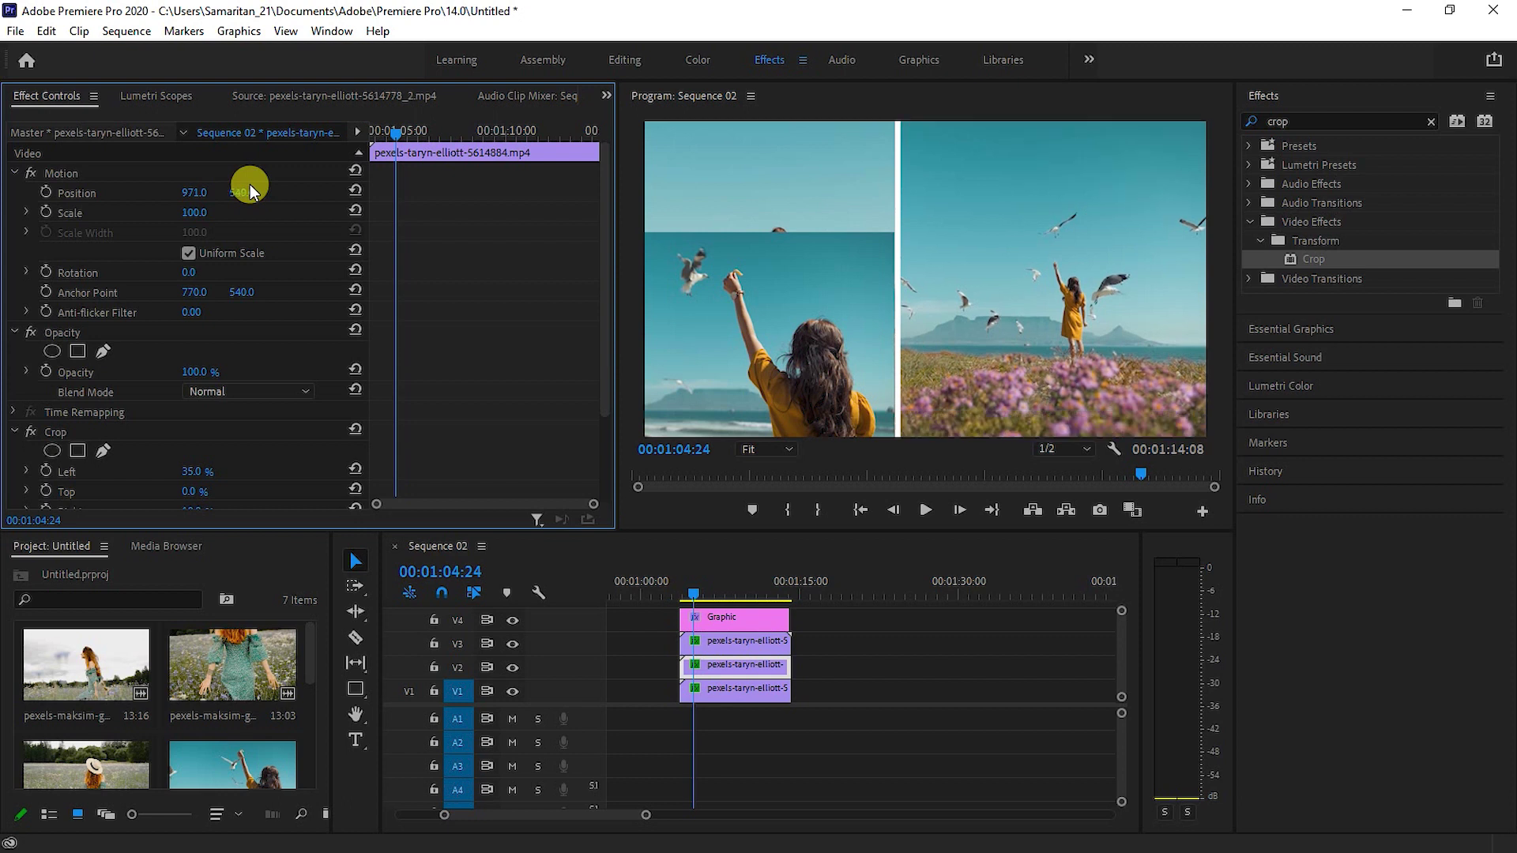
{"action": "left_click", "coordinate": [715, 688]}
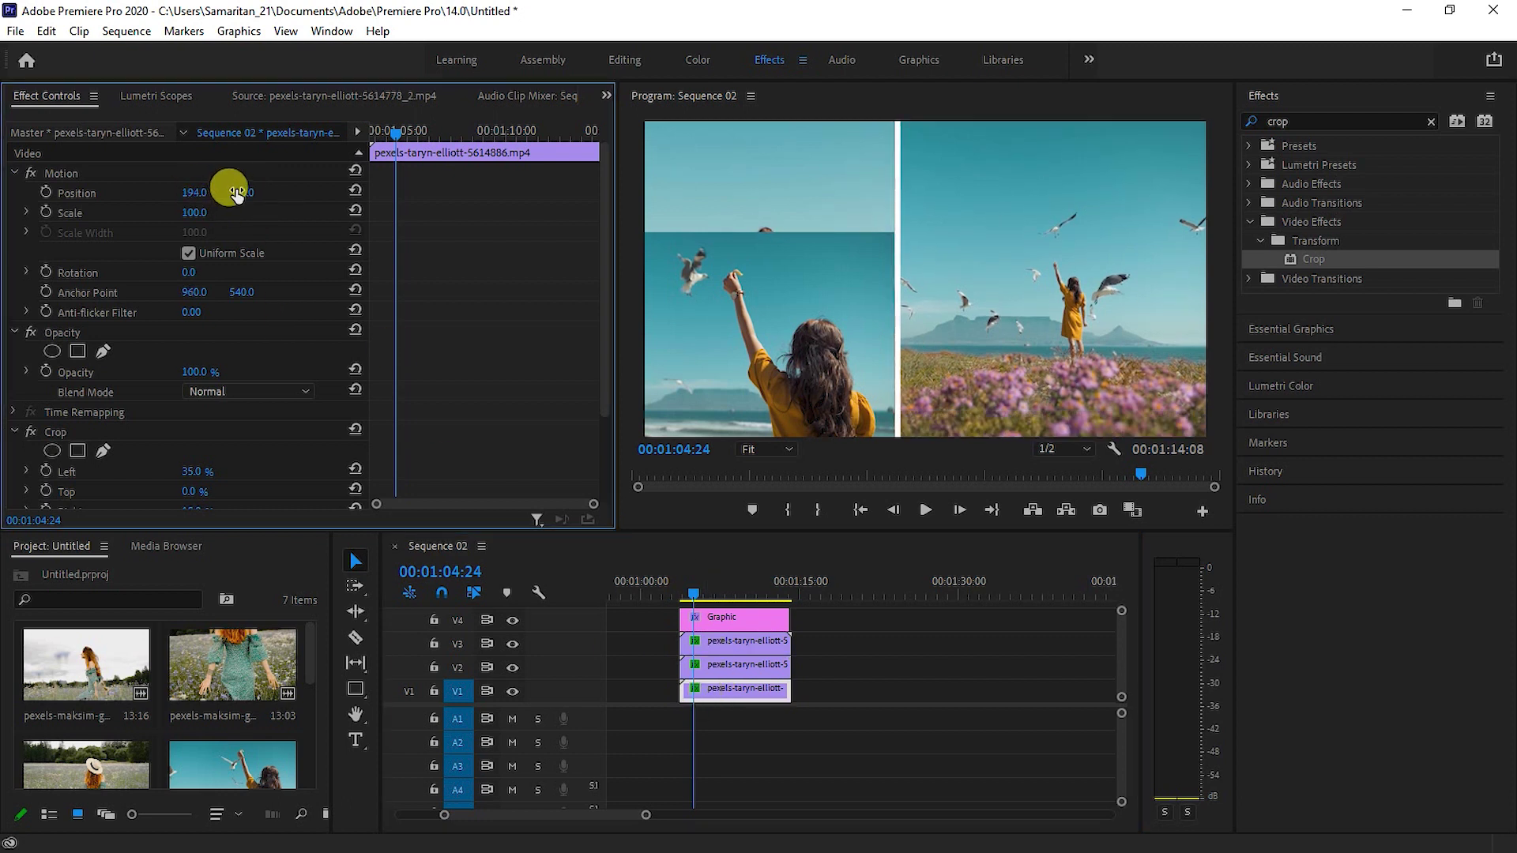
{"action": "left_click_drag", "start_coordinate": [235, 193], "coordinate": [229, 193]}
Set the V3 clip's Position Y to 838 and crop 10% off its top.
{"action": "left_click", "coordinate": [728, 641]}
{"action": "left_click", "coordinate": [246, 192]}
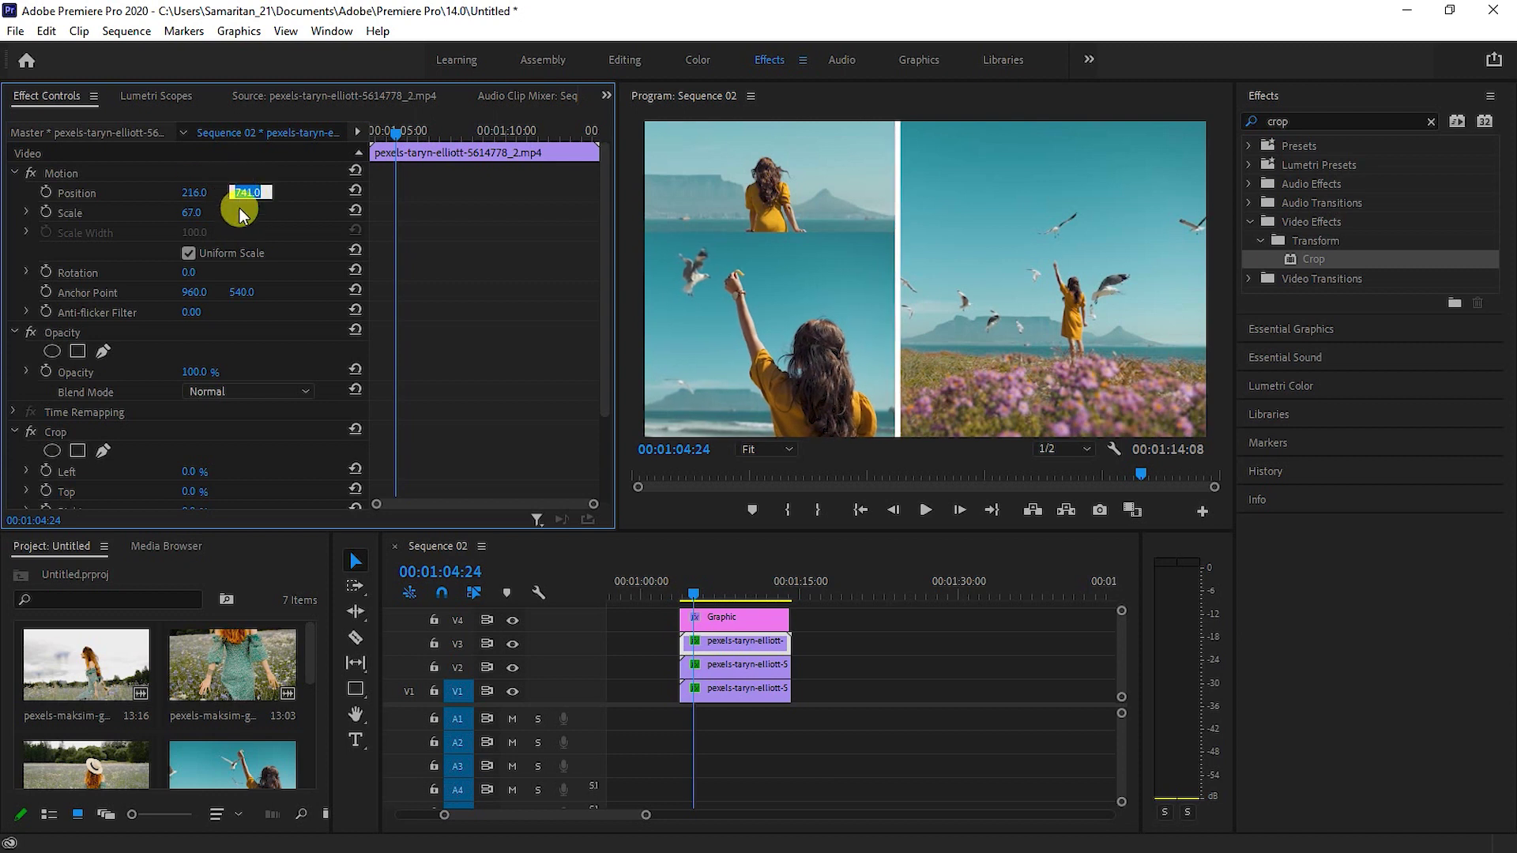
{"action": "type", "text": "838"}
{"action": "key", "text": "Return"}
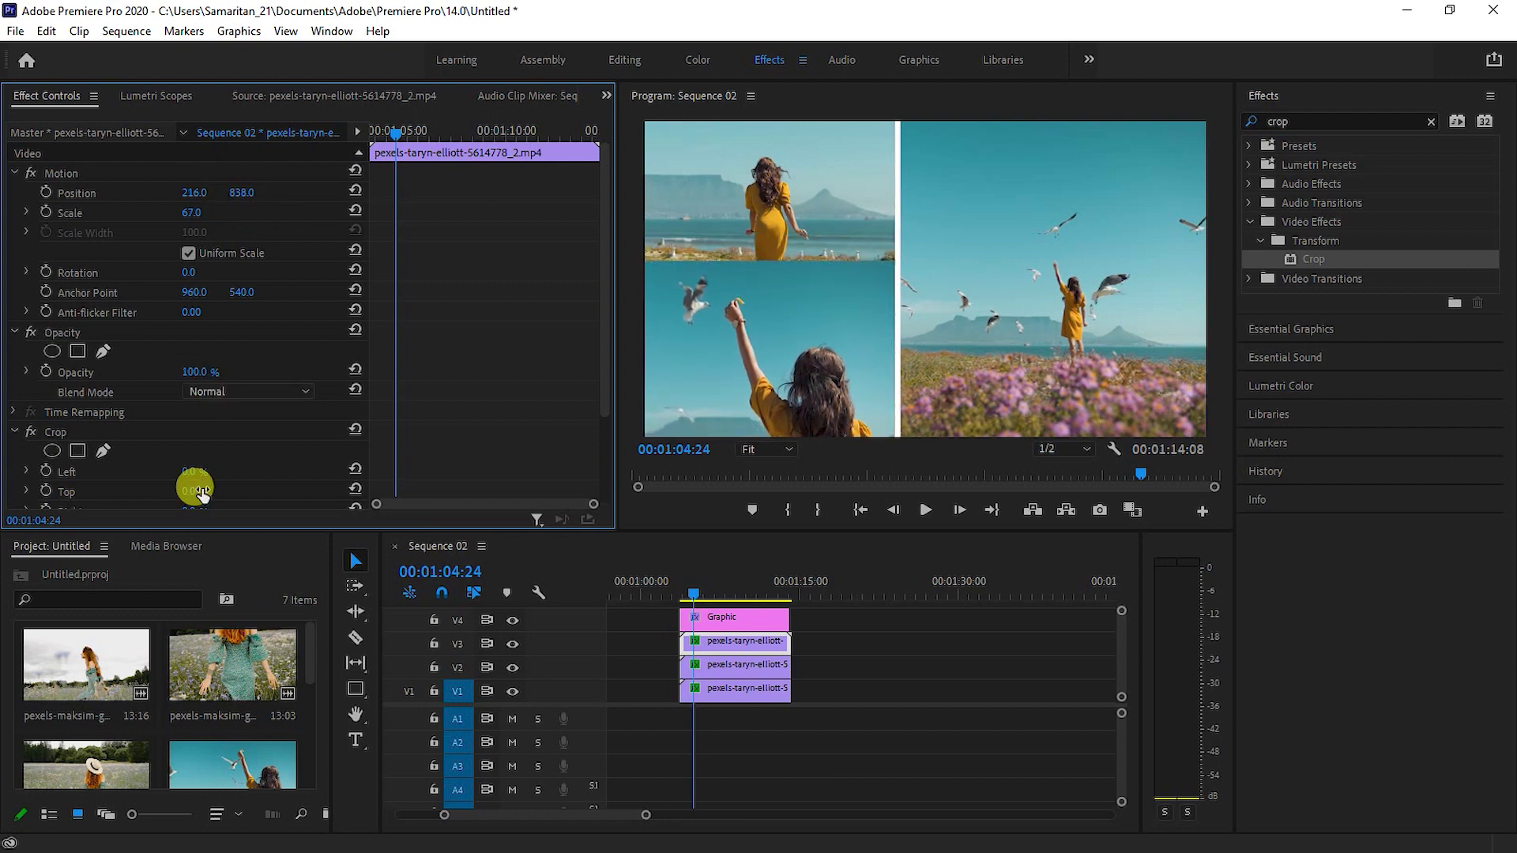
{"action": "scroll", "coordinate": [202, 494], "scroll_direction": "down", "scroll_amount": 1}
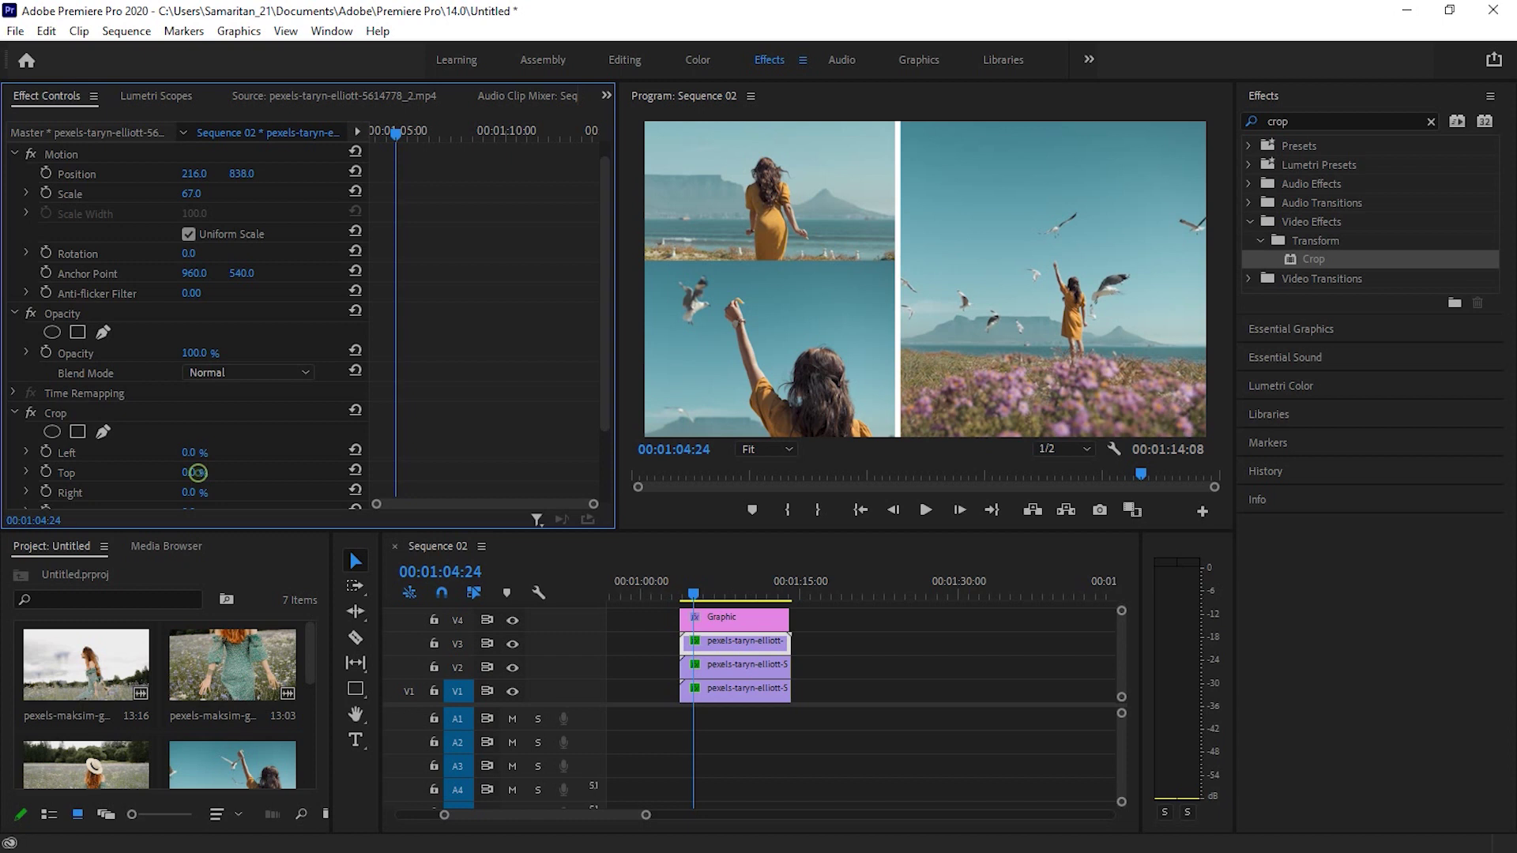
{"action": "left_click", "coordinate": [207, 473]}
{"action": "left_click_drag", "start_coordinate": [219, 478], "coordinate": [268, 478]}
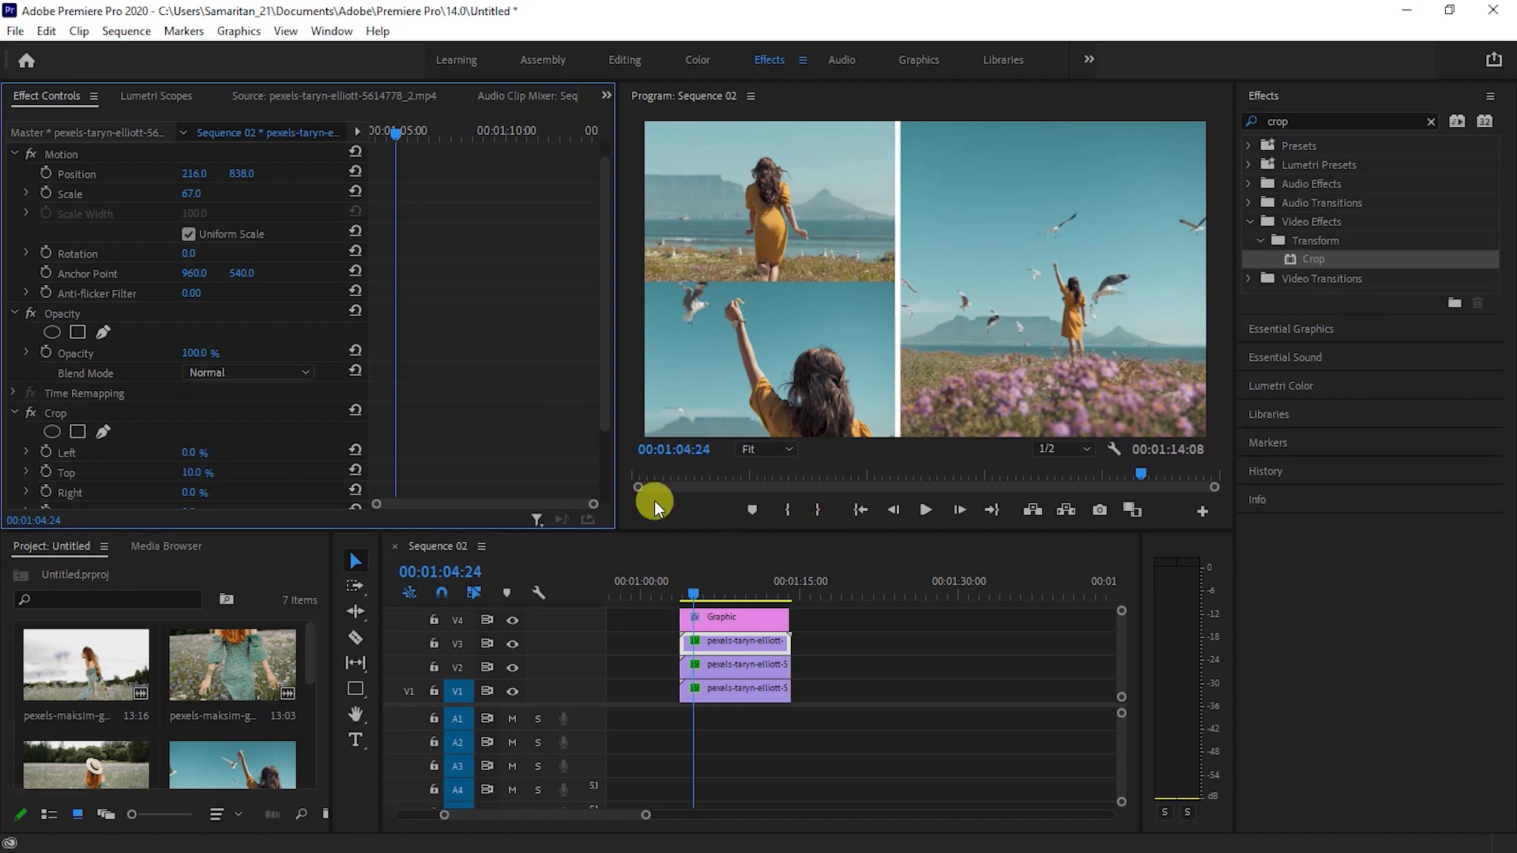
Add a thin horizontal white rectangle to the Graphic clip between the two left-hand shots.
{"action": "left_click", "coordinate": [735, 621]}
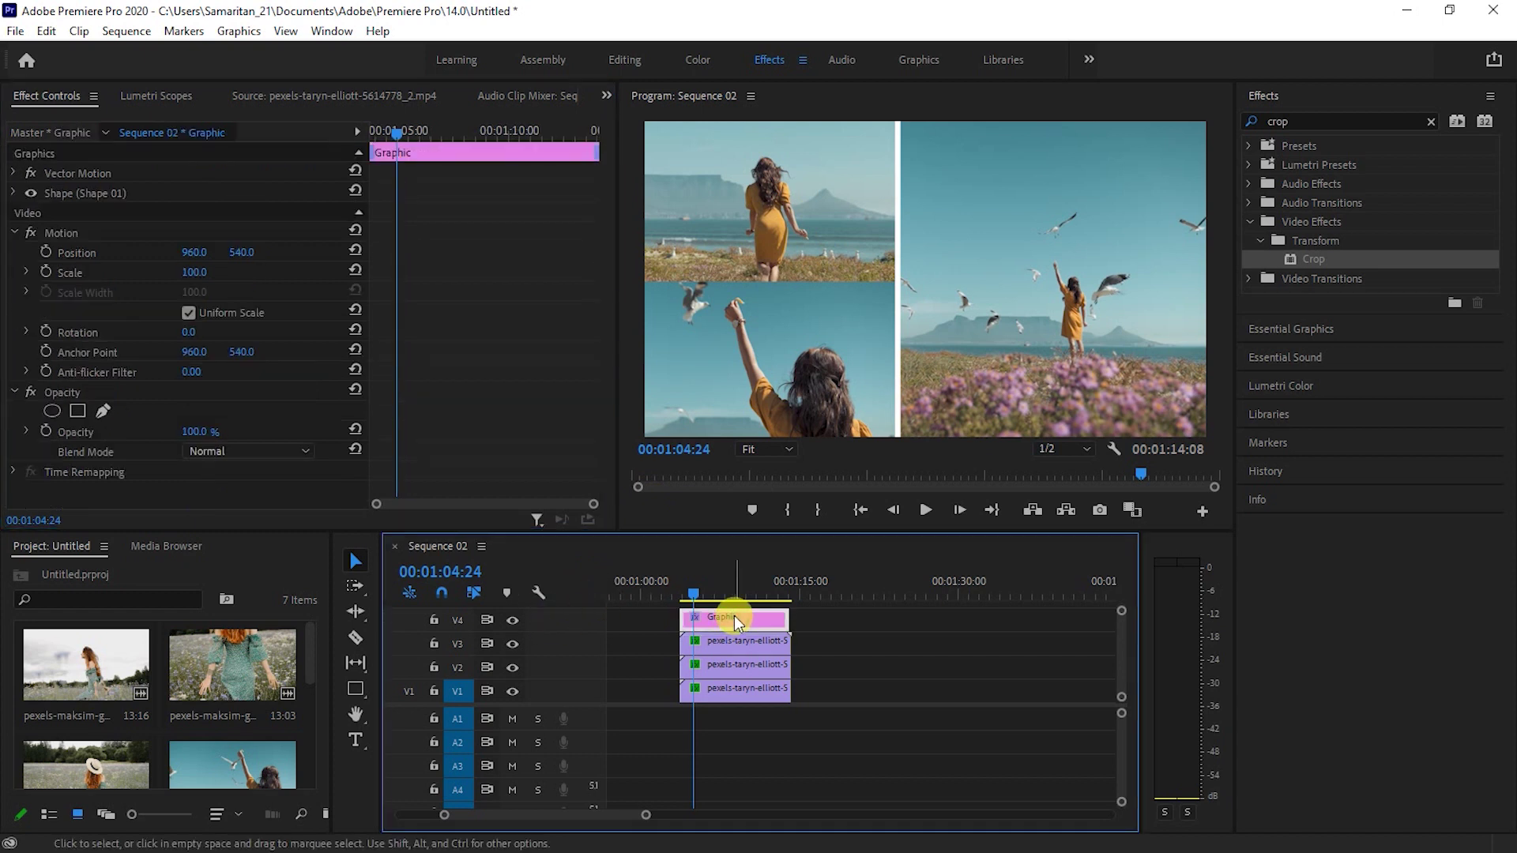
{"action": "left_click", "coordinate": [353, 698]}
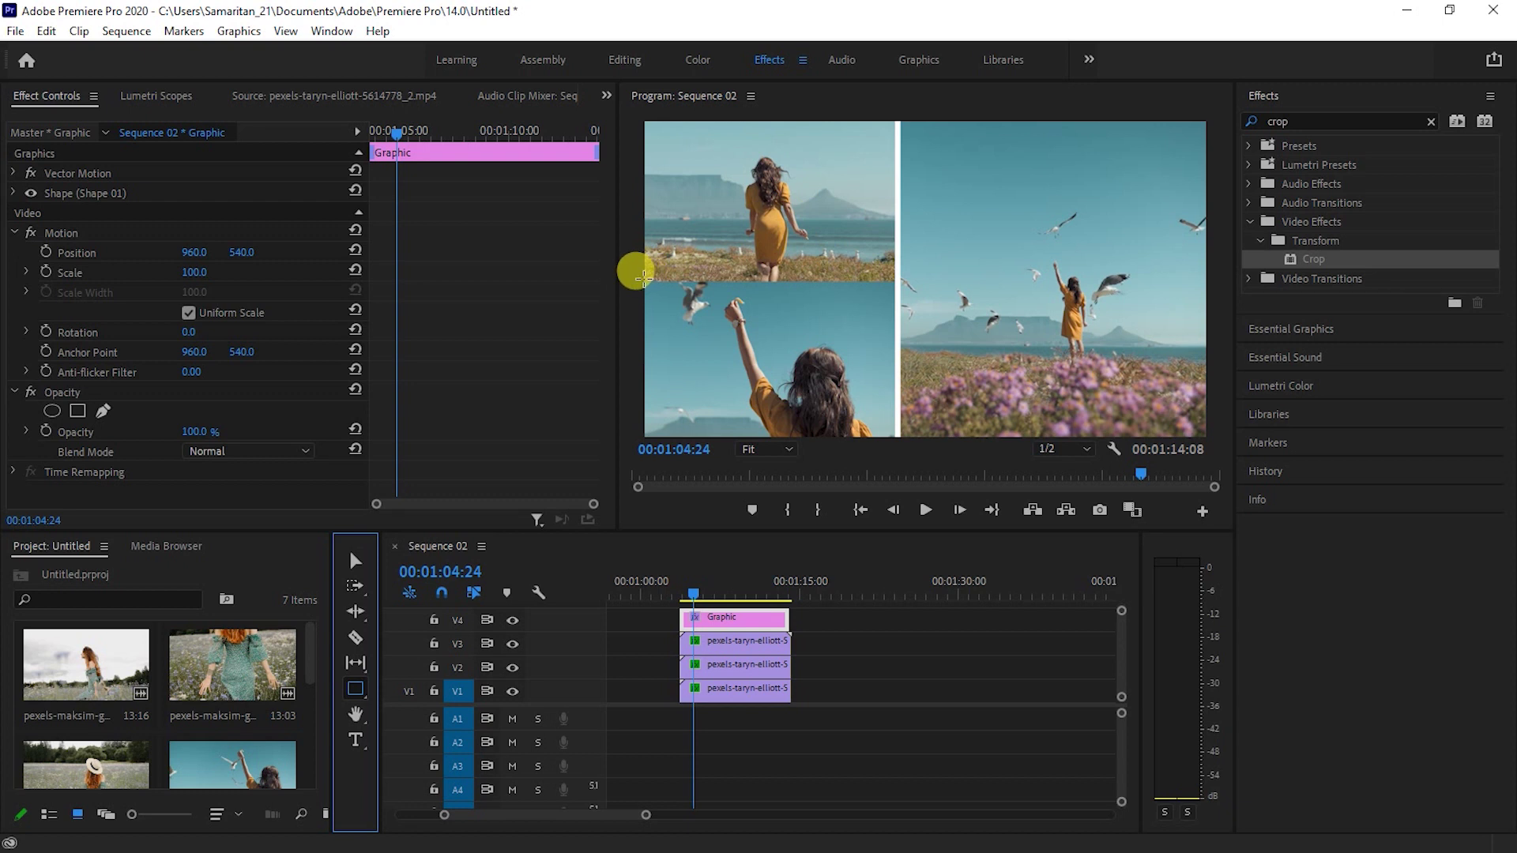
{"action": "mouse_move", "coordinate": [638, 276]}
{"action": "left_mouse_down"}
{"action": "mouse_move", "coordinate": [948, 286]}
{"action": "mouse_move", "coordinate": [900, 291]}
{"action": "left_mouse_up"}
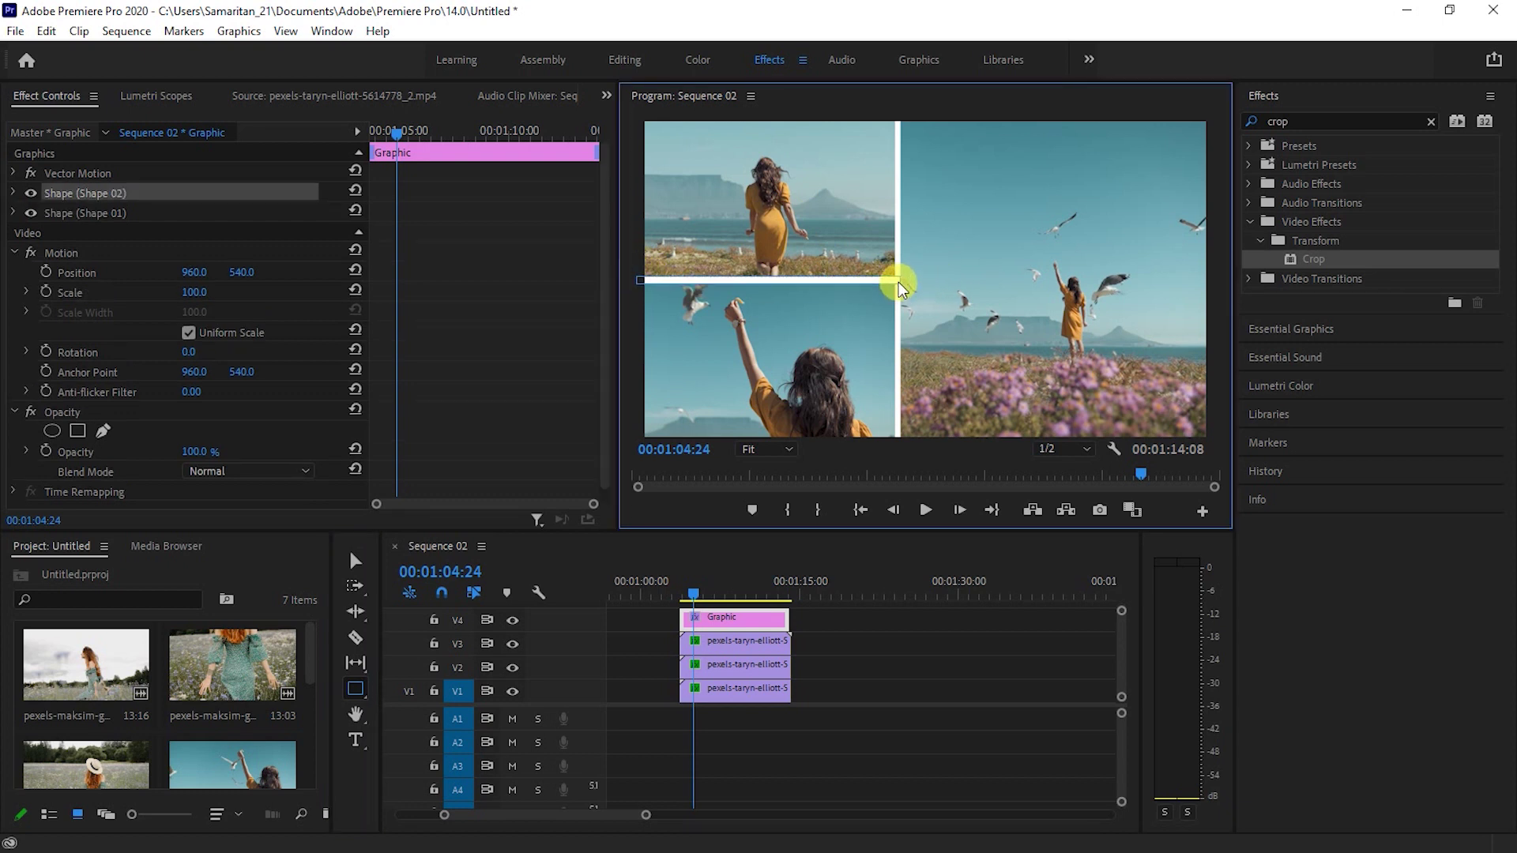
{"action": "left_click_drag", "start_coordinate": [900, 286], "coordinate": [900, 284]}
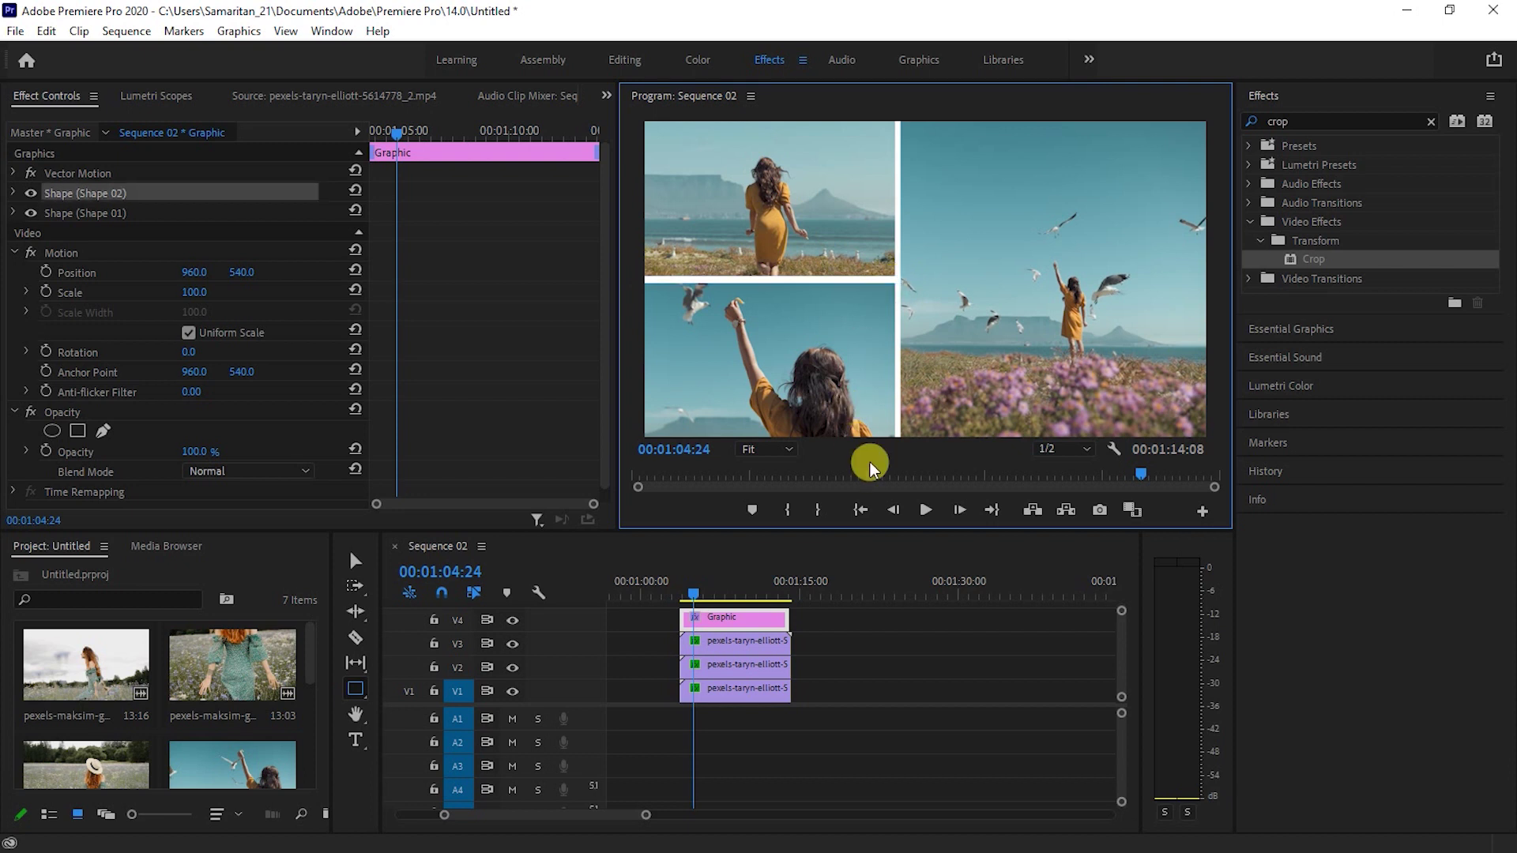
{"action": "left_click", "coordinate": [354, 562]}
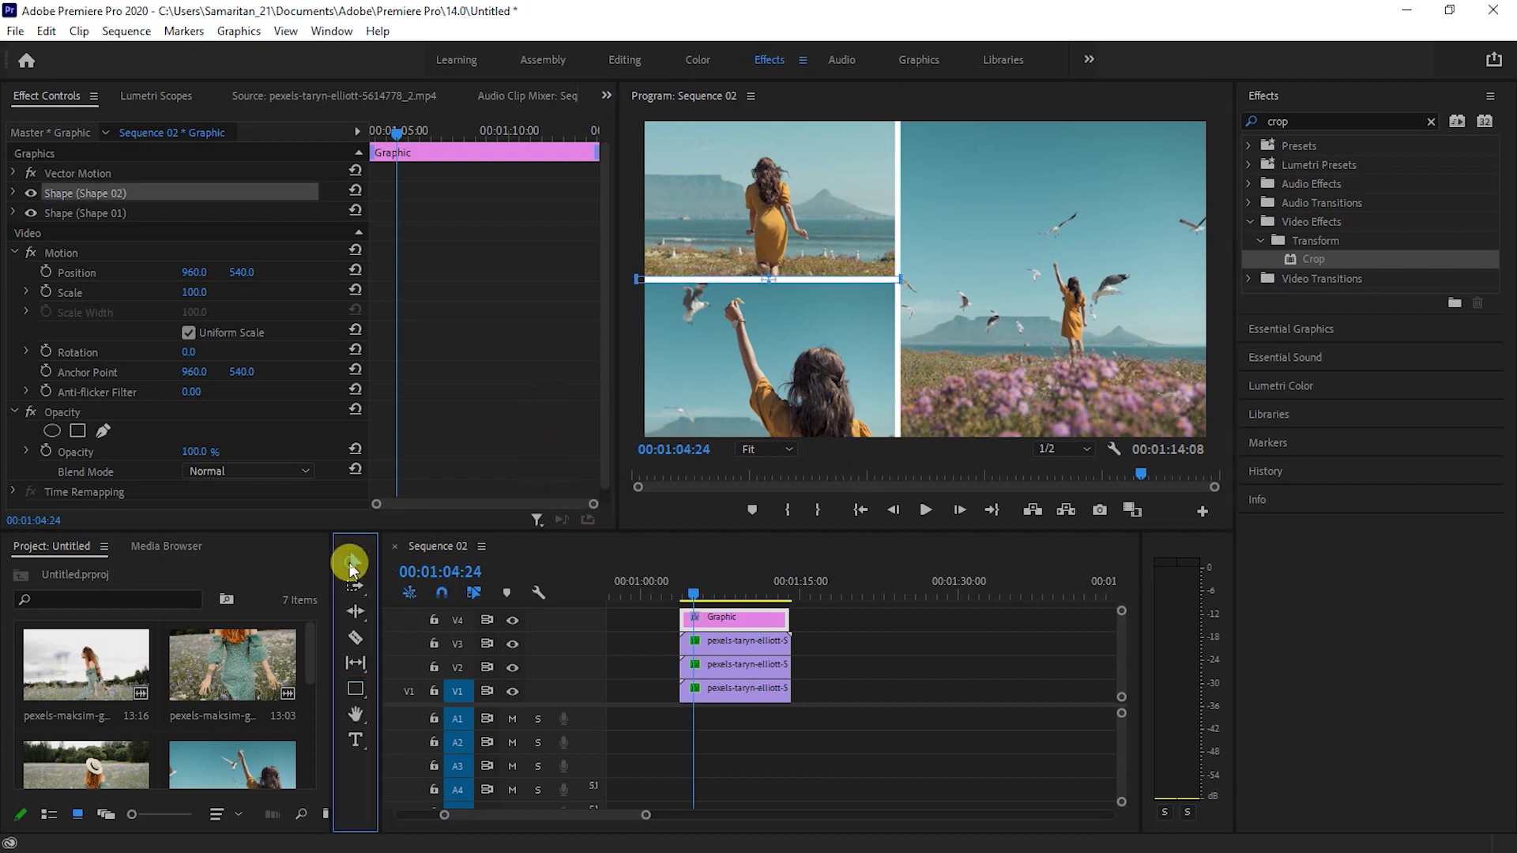
{"action": "left_click", "coordinate": [615, 348]}
{"action": "left_click", "coordinate": [630, 342]}
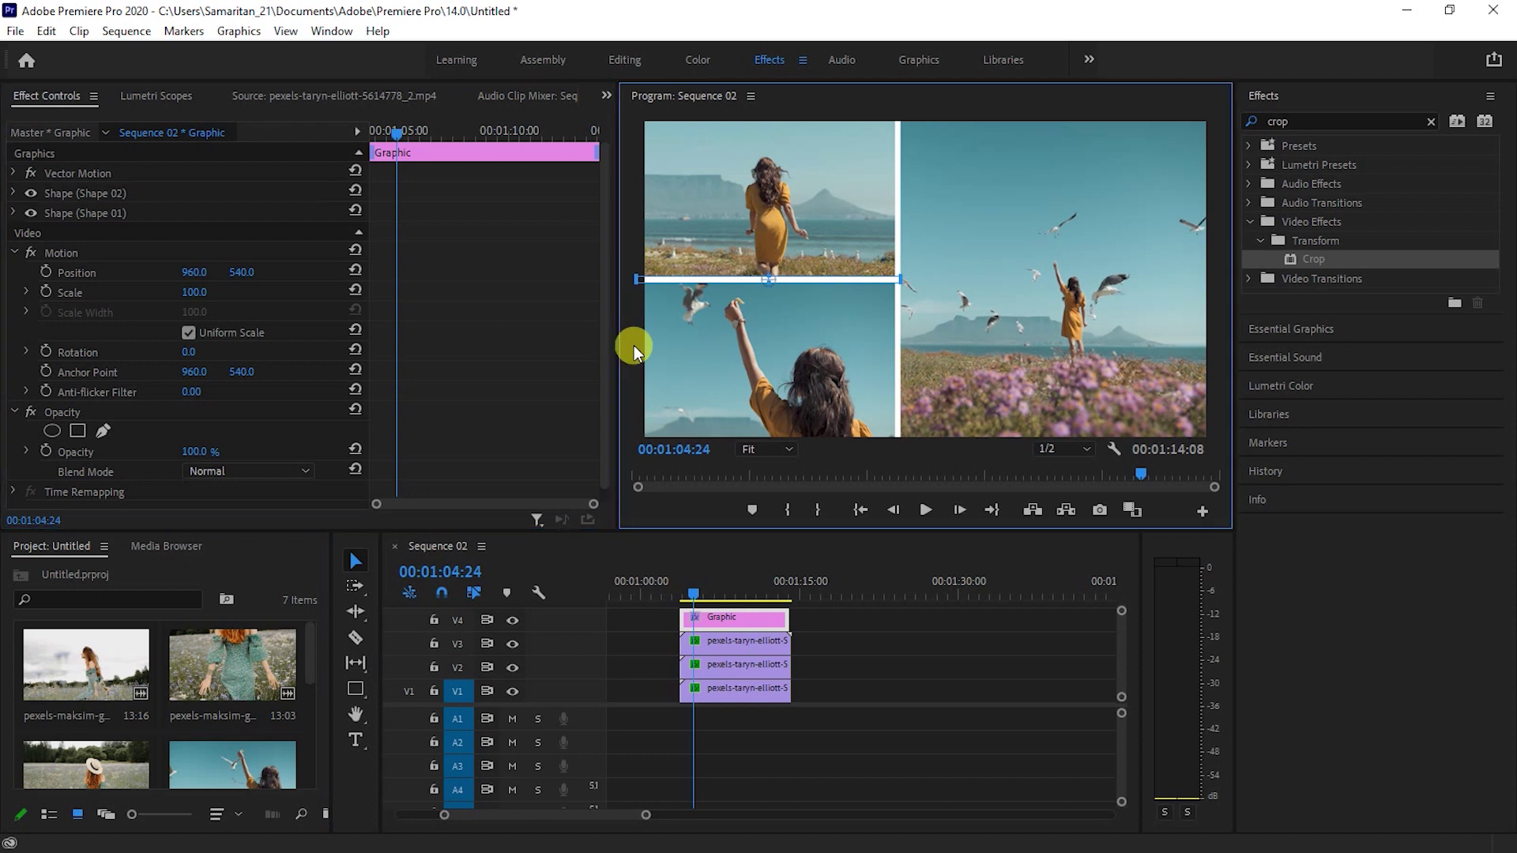
Play Sequence 02 from just before the split-screen clips to review it.
{"action": "left_click_drag", "start_coordinate": [694, 594], "coordinate": [677, 594]}
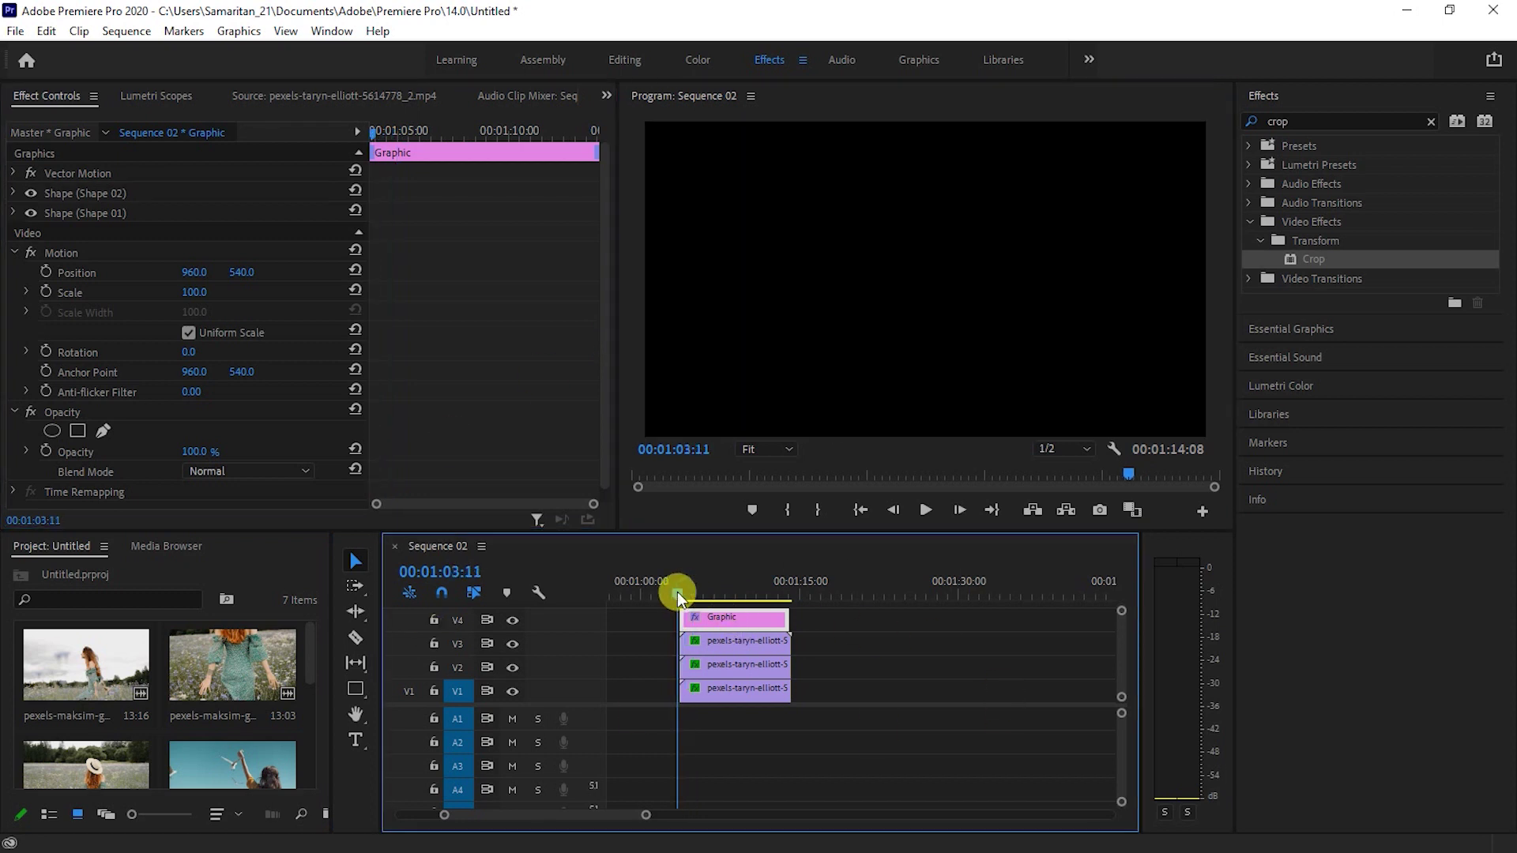
{"action": "key", "text": "space"}
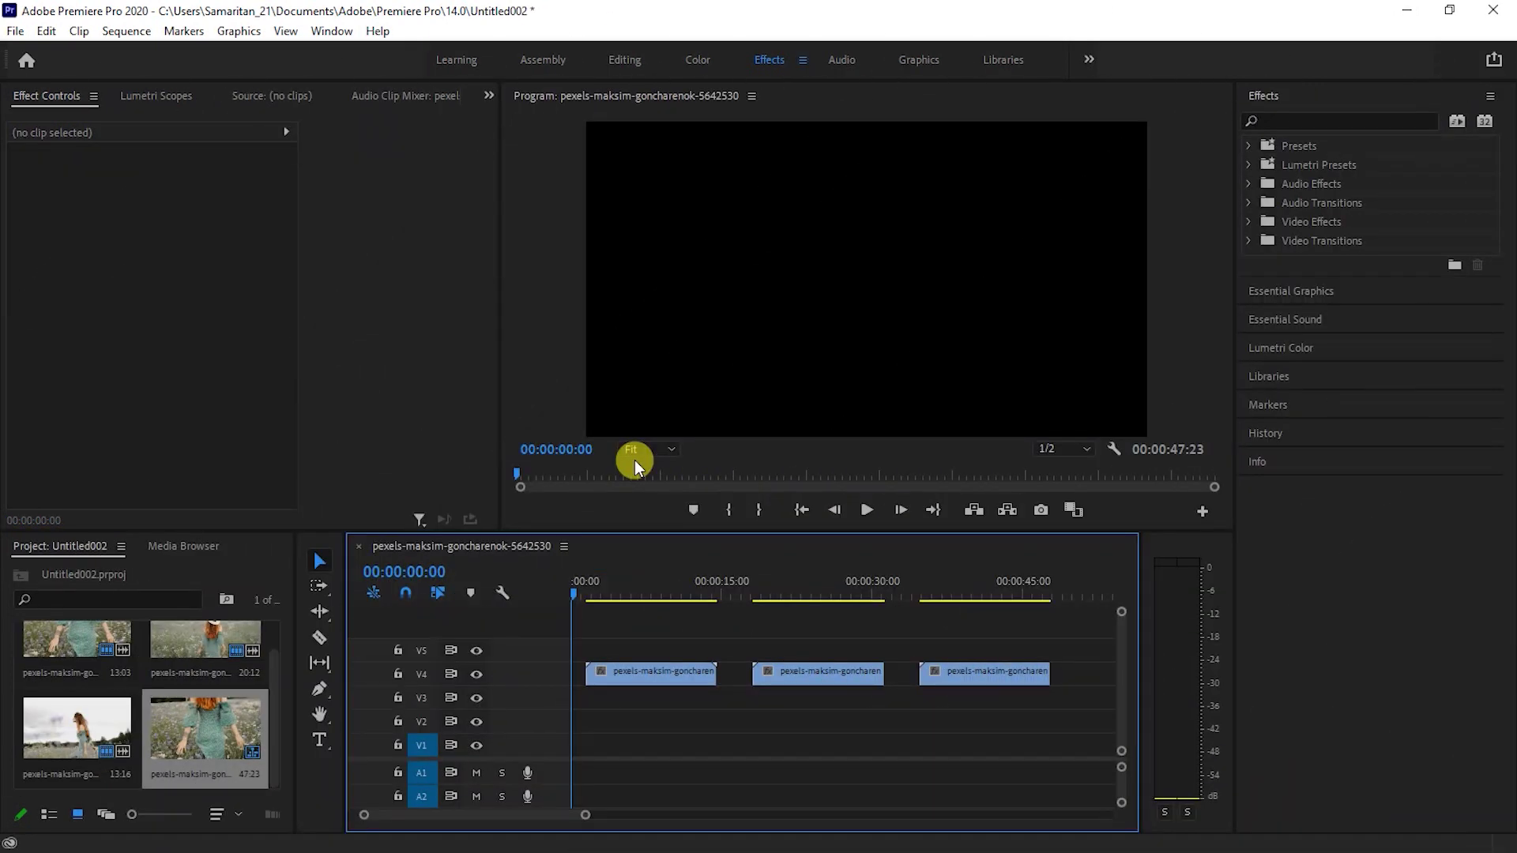
Stack the second and third field clips on V3 and V2 at 00:00, then select the V4 clip.
{"action": "mouse_move", "coordinate": [572, 589]}
{"action": "left_mouse_down"}
{"action": "mouse_move", "coordinate": [951, 602]}
{"action": "mouse_move", "coordinate": [579, 638]}
{"action": "left_mouse_up"}
{"action": "mouse_move", "coordinate": [802, 680]}
{"action": "left_mouse_down"}
{"action": "mouse_move", "coordinate": [792, 705]}
{"action": "mouse_move", "coordinate": [630, 701]}
{"action": "left_mouse_up"}
{"action": "mouse_move", "coordinate": [909, 670]}
{"action": "left_mouse_down"}
{"action": "mouse_move", "coordinate": [880, 747]}
{"action": "mouse_move", "coordinate": [625, 720]}
{"action": "left_mouse_up"}
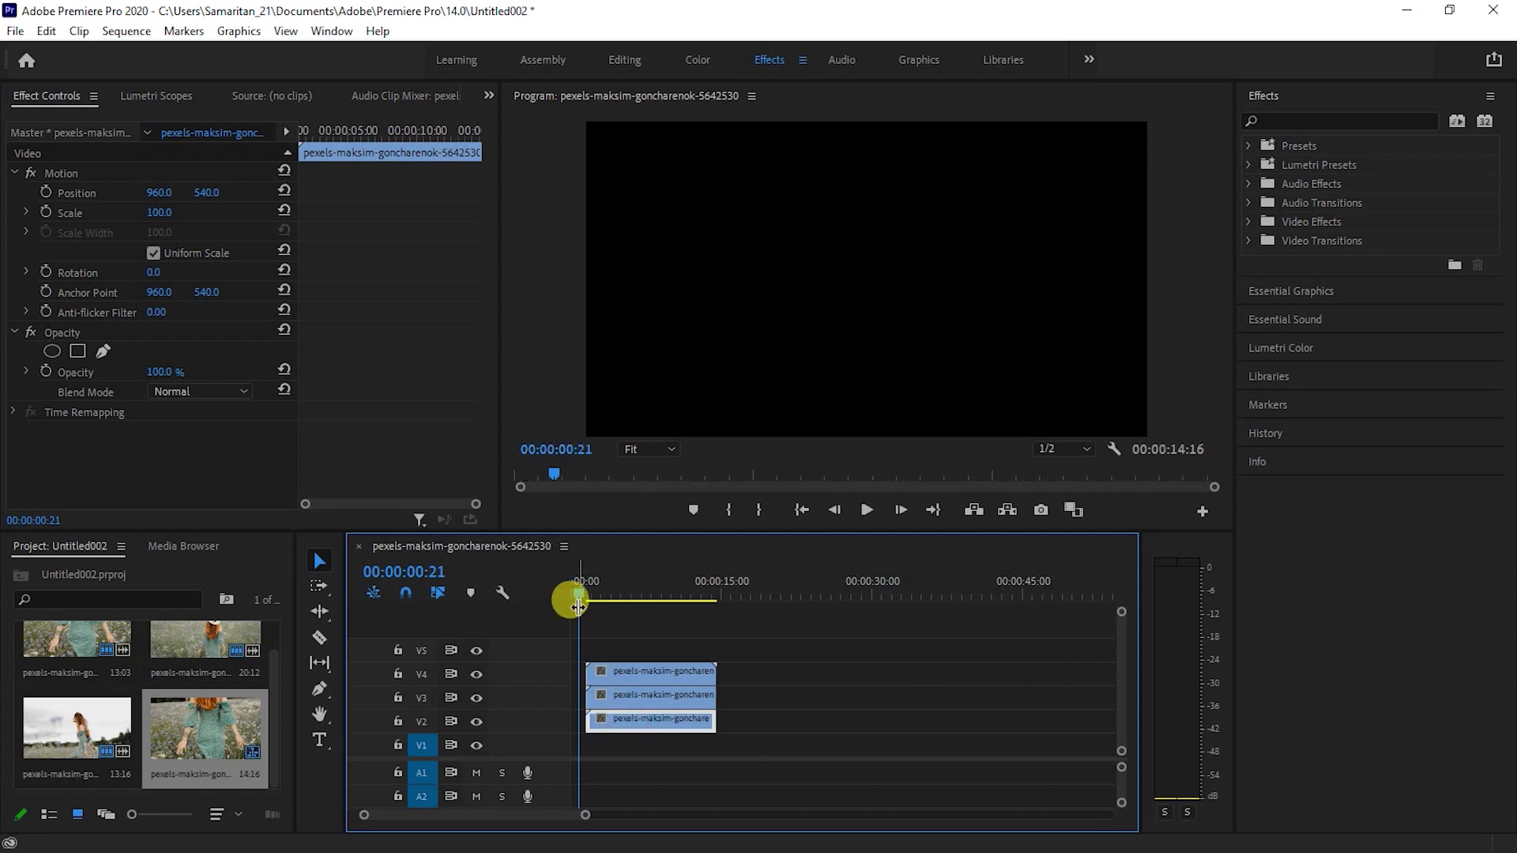
{"action": "left_click_drag", "start_coordinate": [577, 599], "coordinate": [630, 597]}
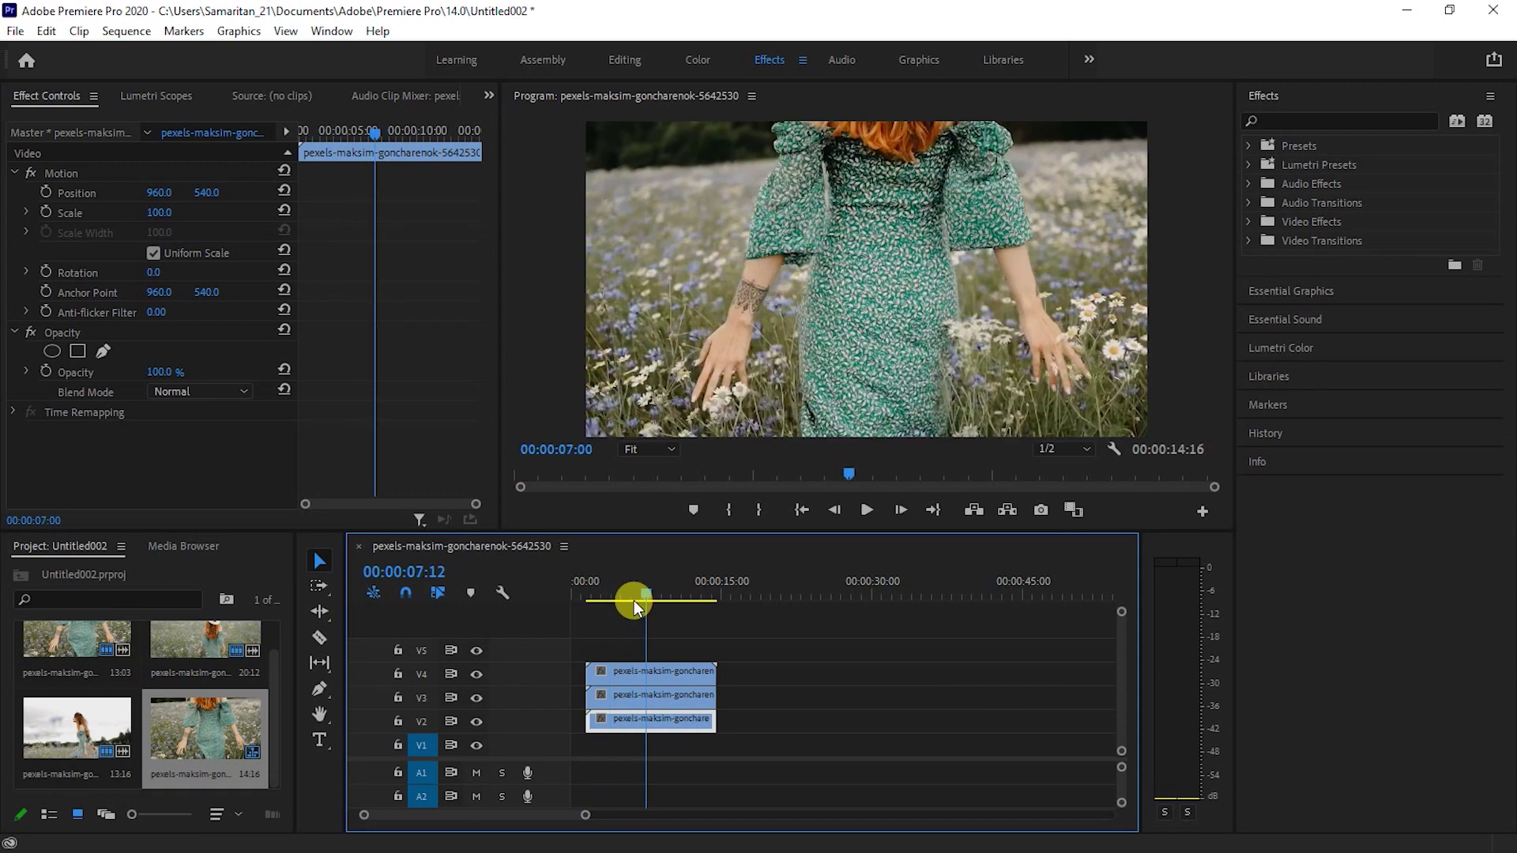
{"action": "left_click", "coordinate": [666, 668]}
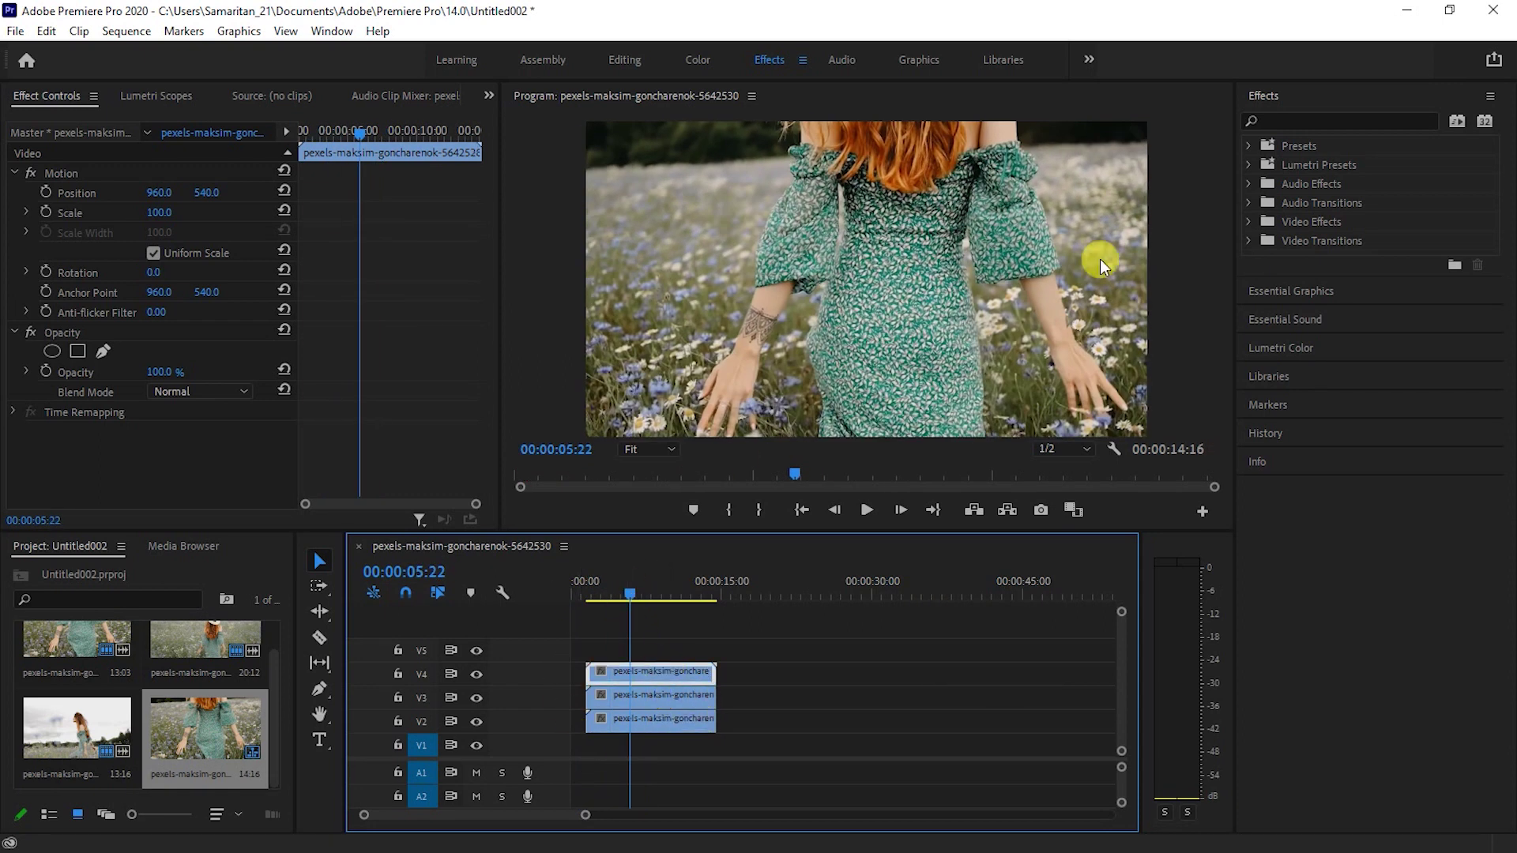
{"action": "left_click", "coordinate": [1297, 117]}
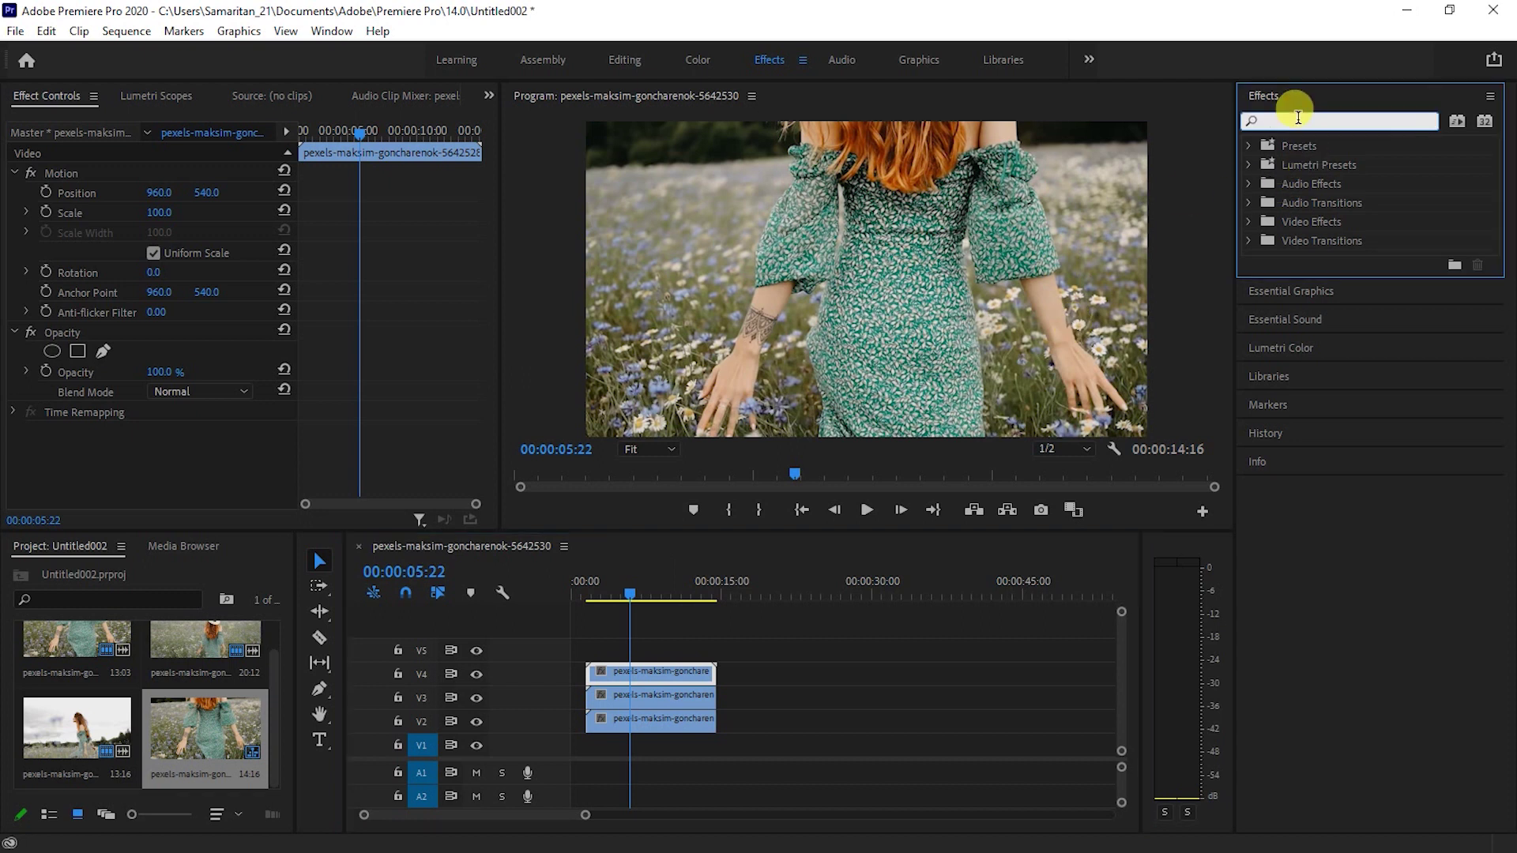
Search 'radial' in Effects and apply Radial Wipe to the V4 clip.
{"action": "type", "text": "radial"}
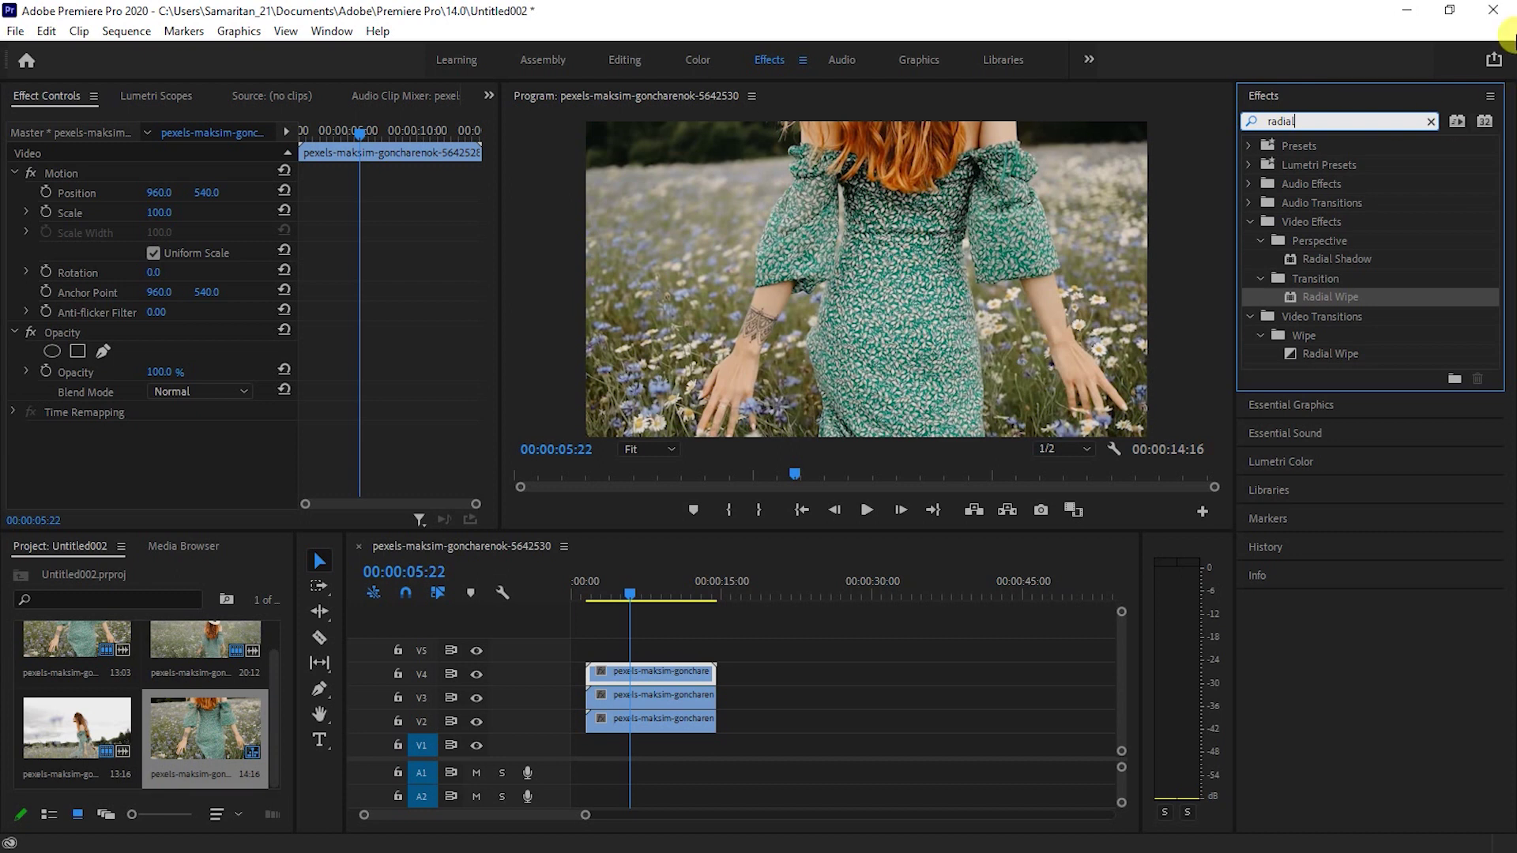
{"action": "left_click_drag", "start_coordinate": [1318, 306], "coordinate": [626, 674]}
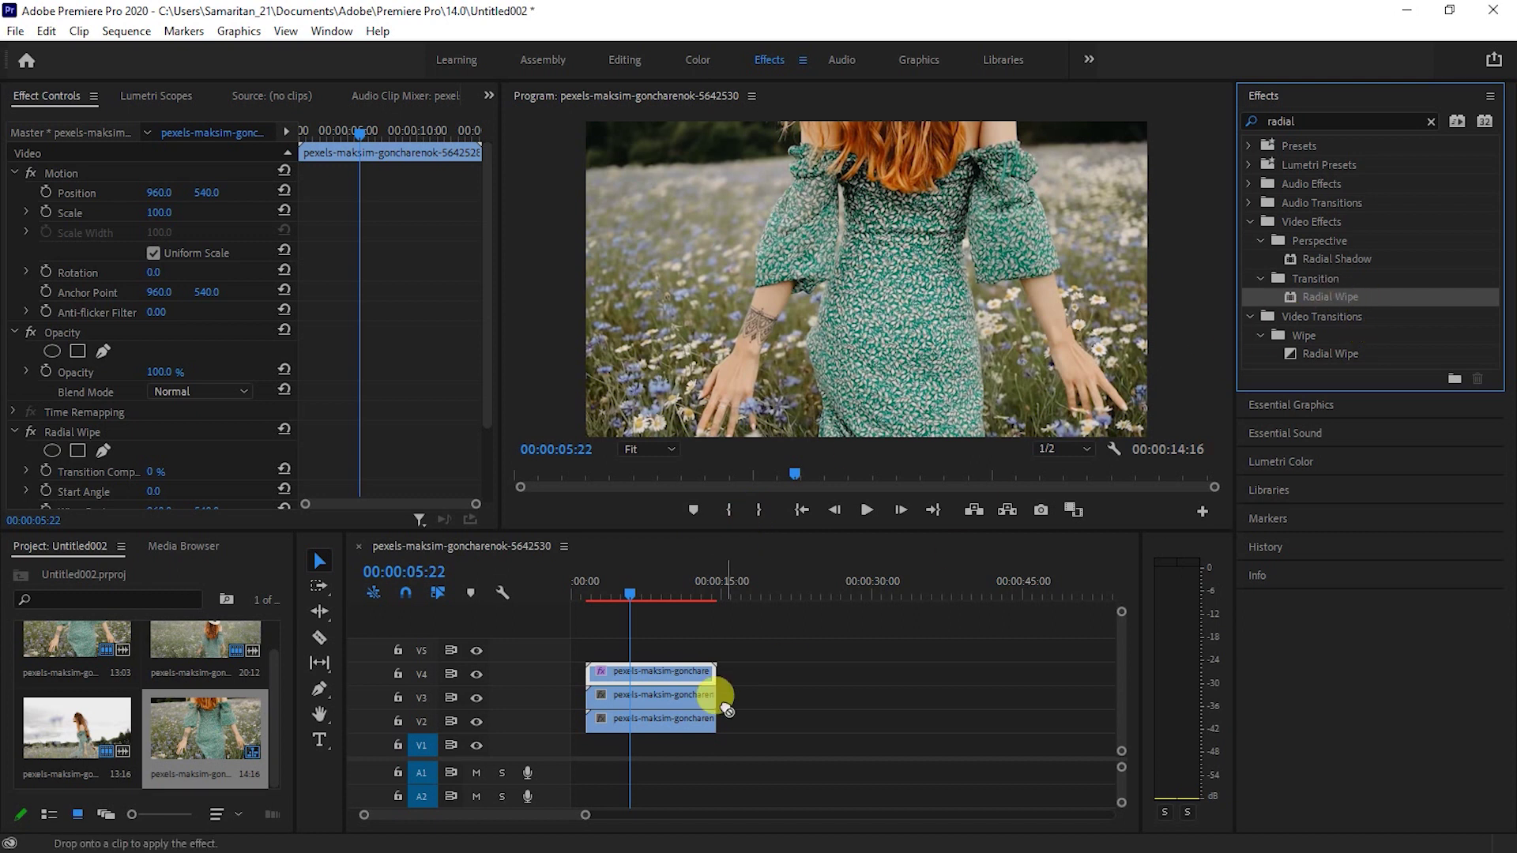
{"action": "scroll", "coordinate": [249, 324], "scroll_direction": "down", "scroll_amount": 1}
{"action": "scroll", "coordinate": [250, 324], "scroll_direction": "down", "scroll_amount": 4}
{"action": "scroll", "coordinate": [250, 325], "scroll_direction": "down", "scroll_amount": 4}
{"action": "scroll", "coordinate": [250, 325], "scroll_direction": "down", "scroll_amount": 2}
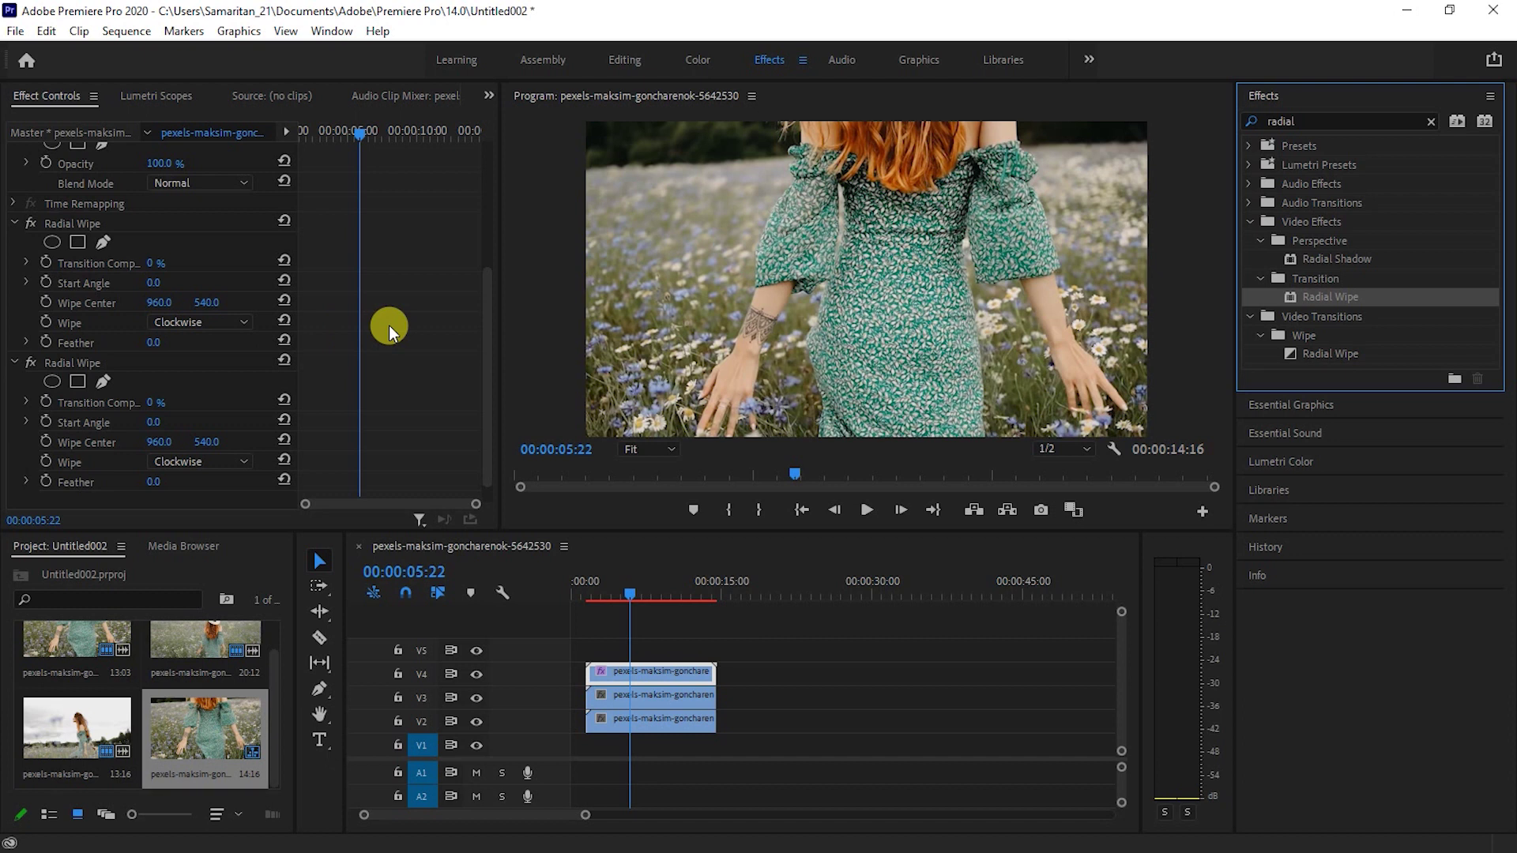
Set the first Radial Wipe to 50% completion, 48° start angle and Wipe Center X 1554.
{"action": "left_click", "coordinate": [162, 263]}
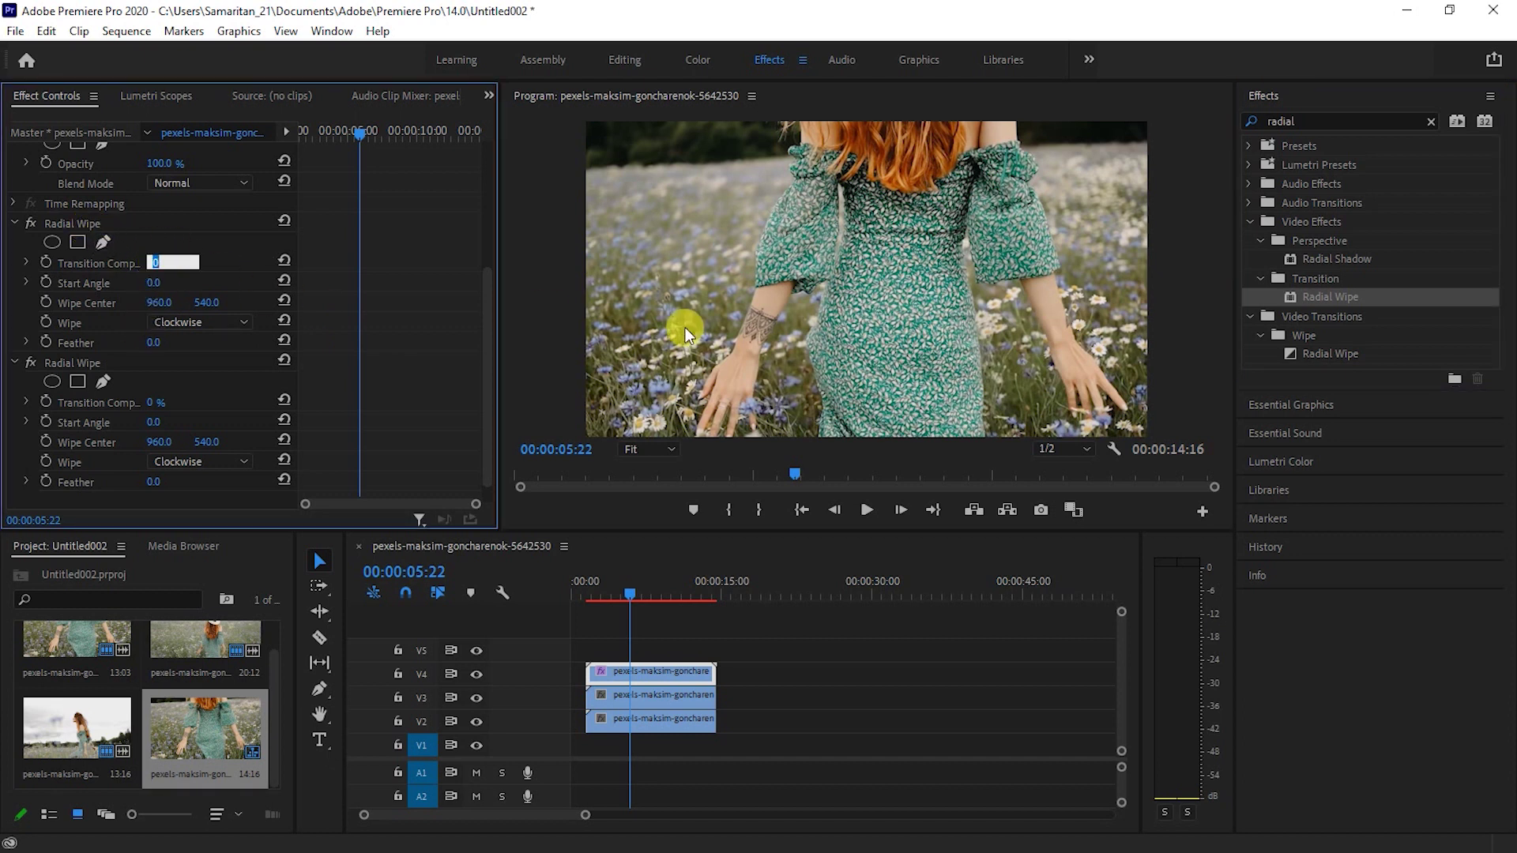
{"action": "type", "text": "50"}
{"action": "key", "text": "Return"}
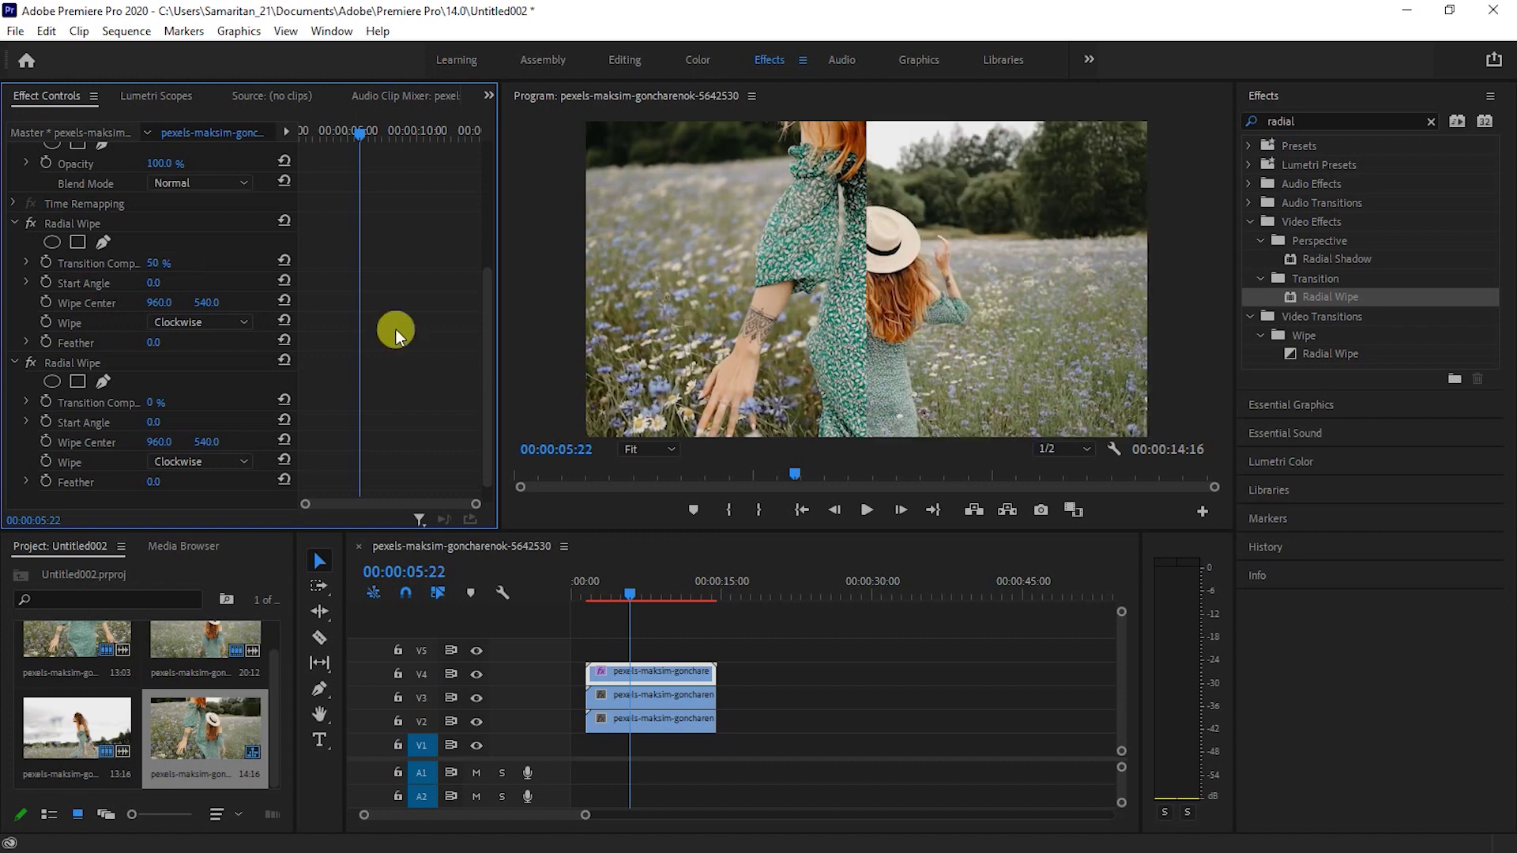
{"action": "left_click", "coordinate": [162, 283]}
{"action": "type", "text": "48"}
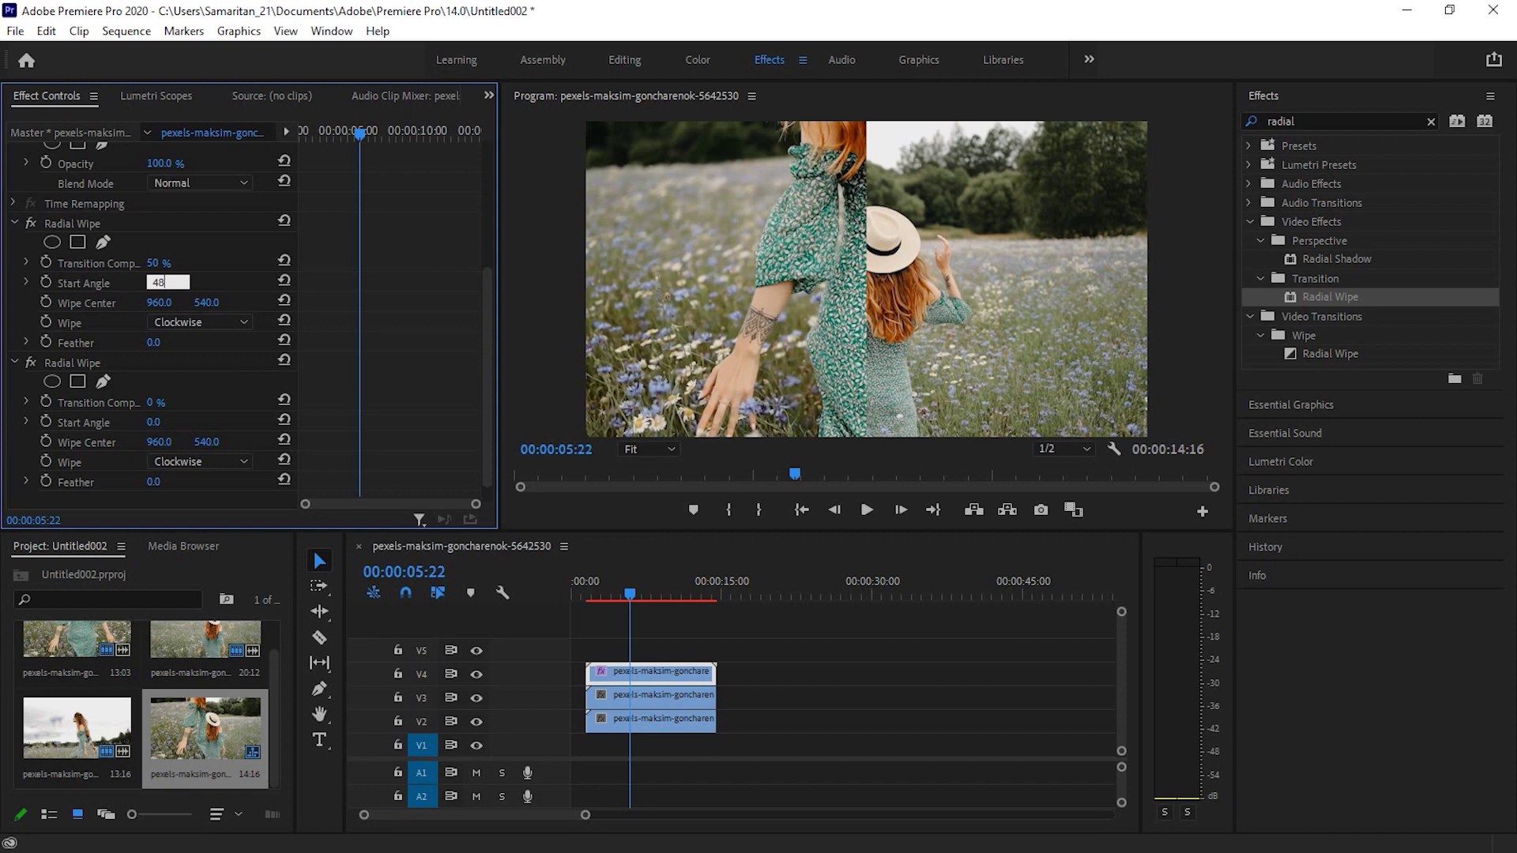
{"action": "key", "text": "Return"}
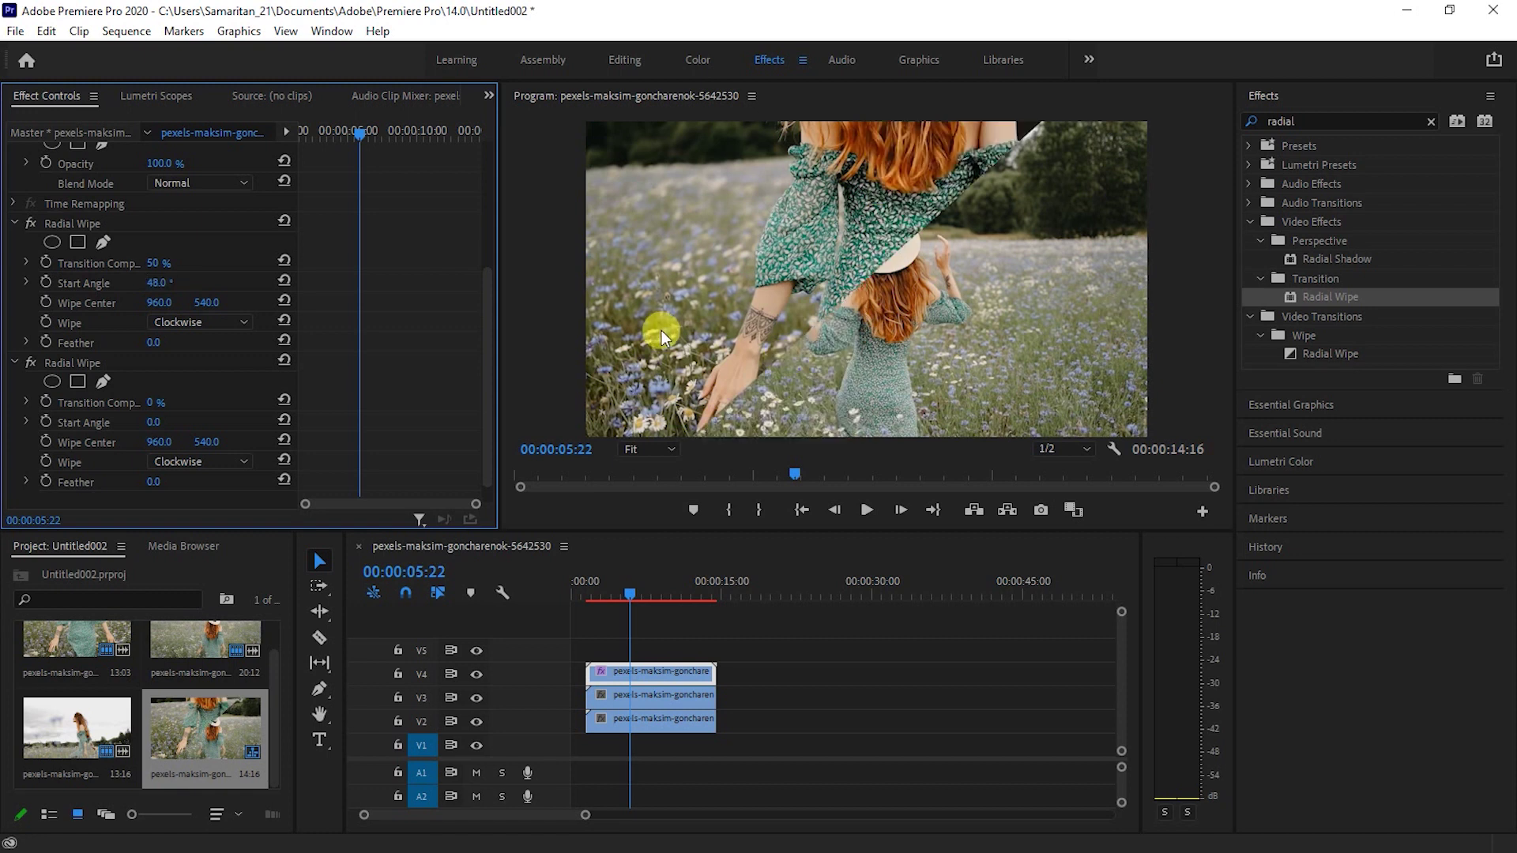
{"action": "left_click_drag", "start_coordinate": [158, 304], "coordinate": [352, 304]}
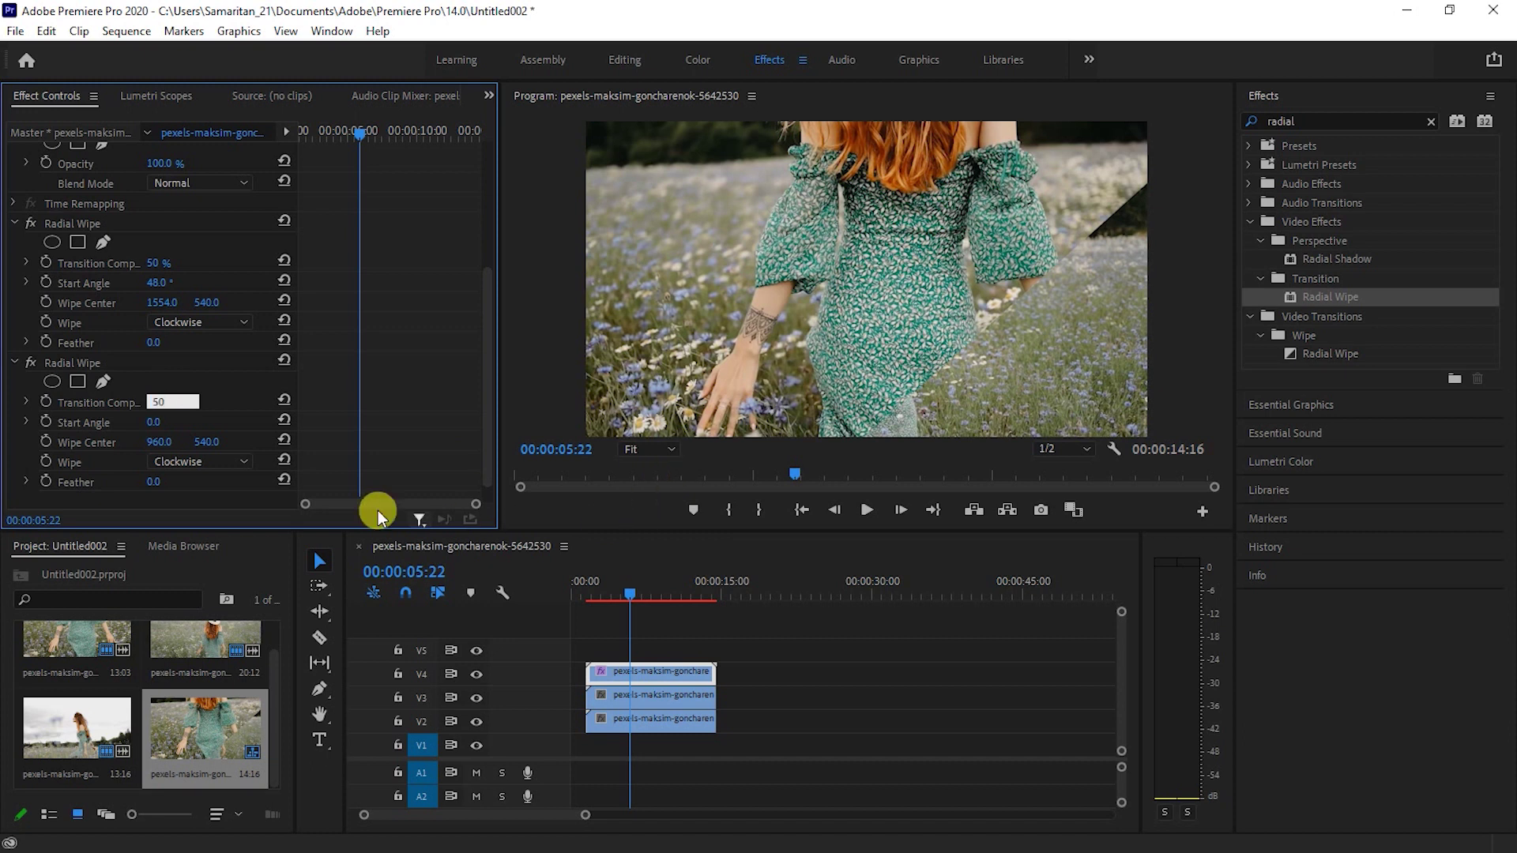
Set the second Radial Wipe's start angle to -132° and Wipe Center X to 386.
{"action": "left_click_drag", "start_coordinate": [153, 422], "coordinate": [148, 422]}
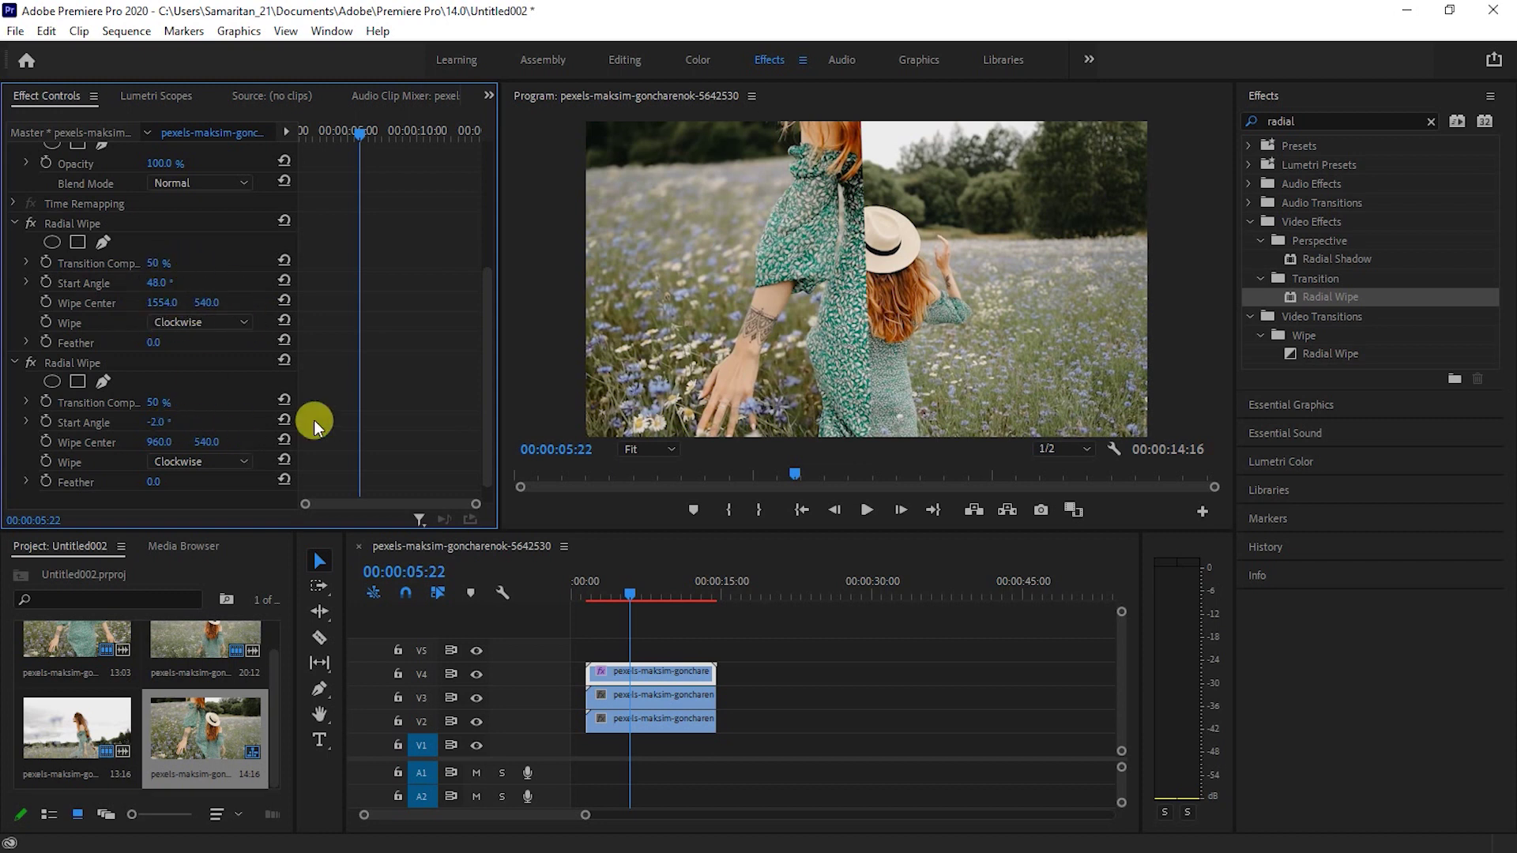
{"action": "key", "text": "space"}
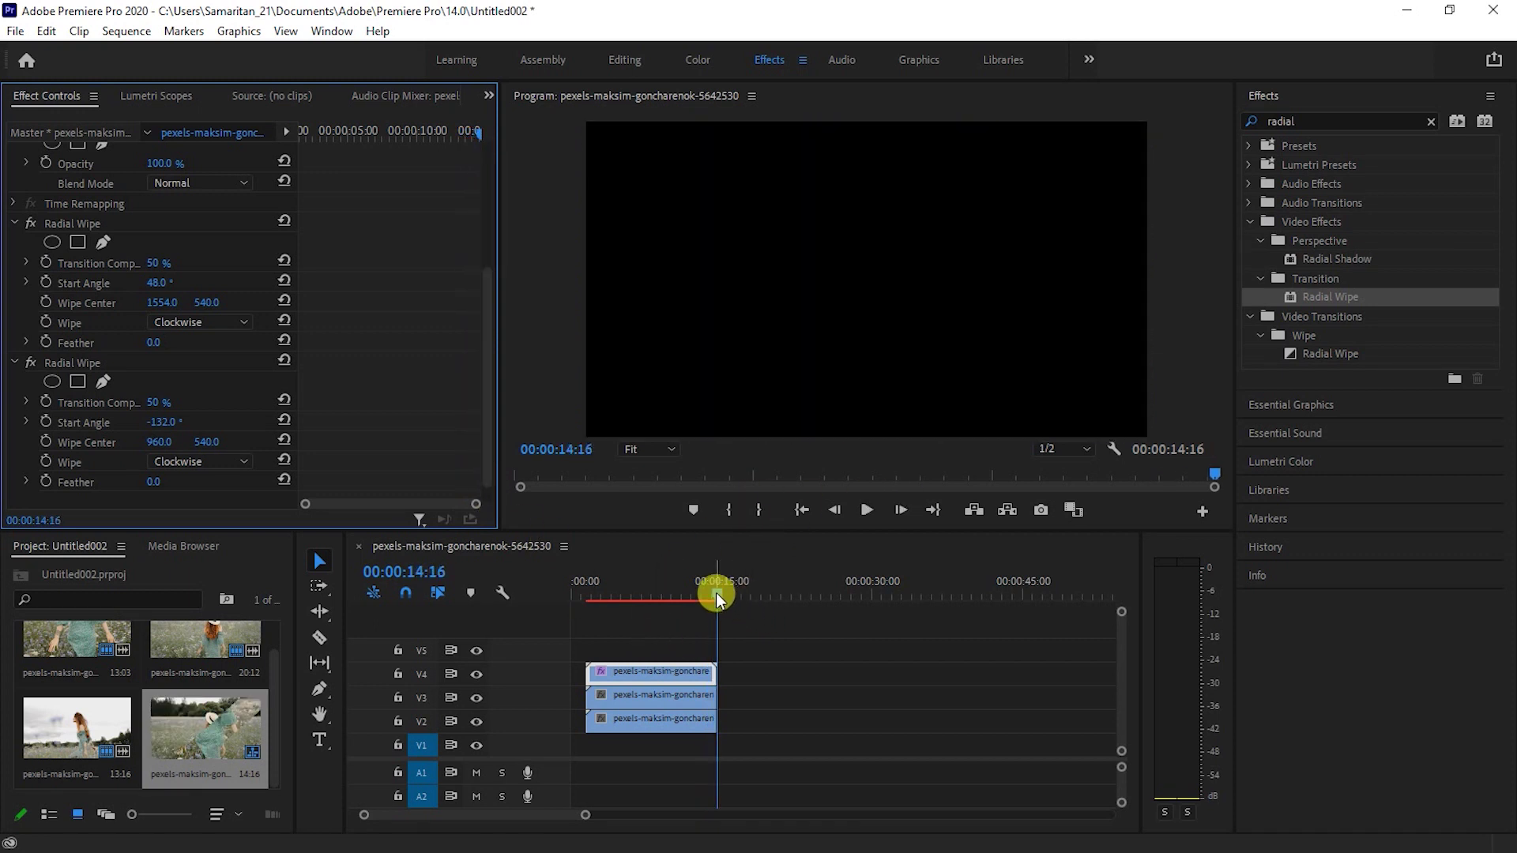
{"action": "left_click_drag", "start_coordinate": [716, 594], "coordinate": [610, 591]}
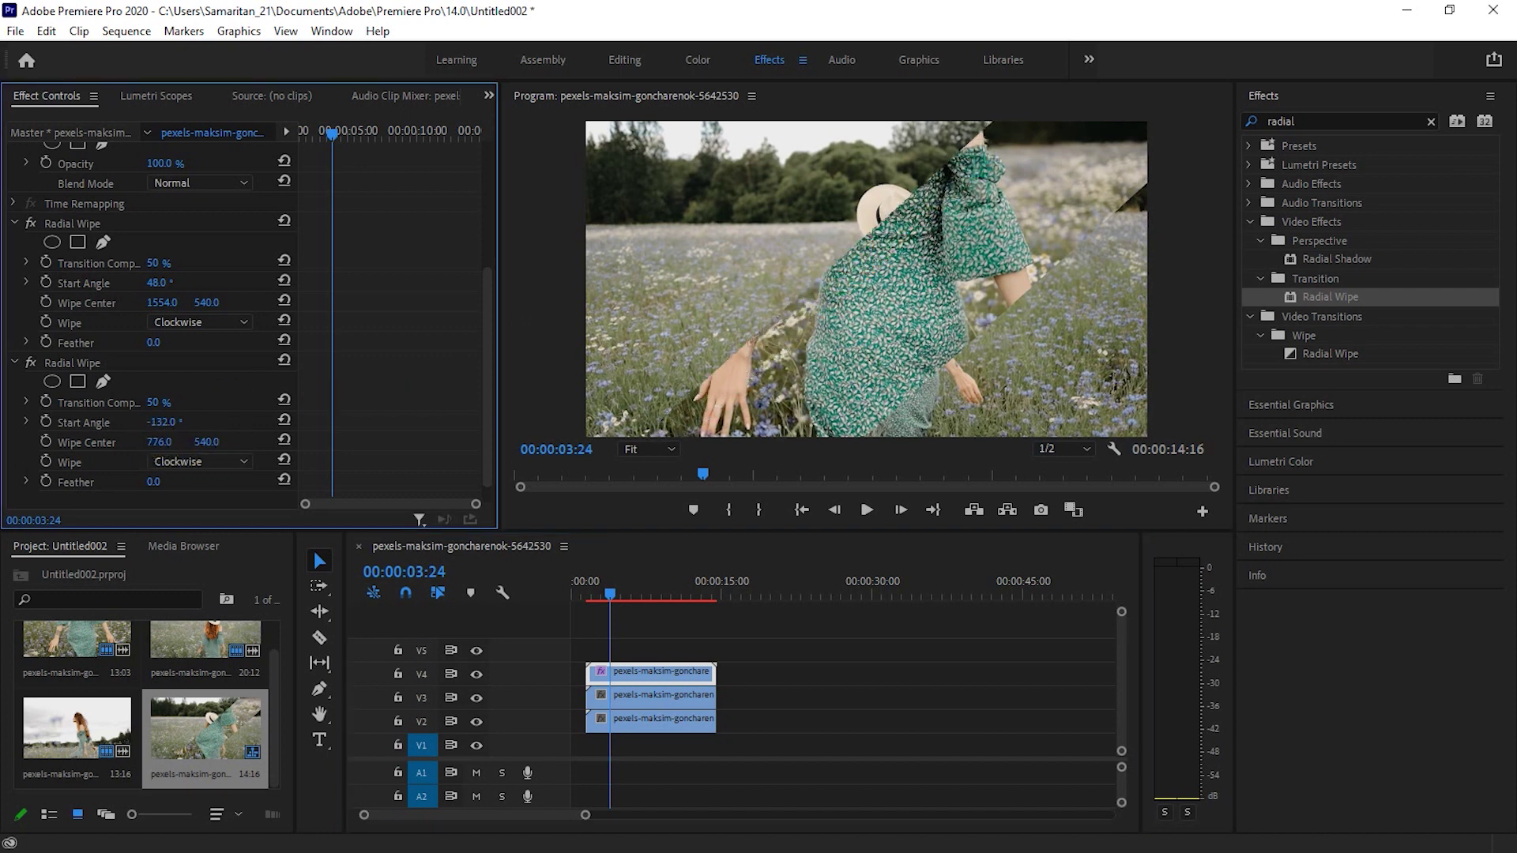
{"action": "left_click_drag", "start_coordinate": [164, 444], "coordinate": [77, 444]}
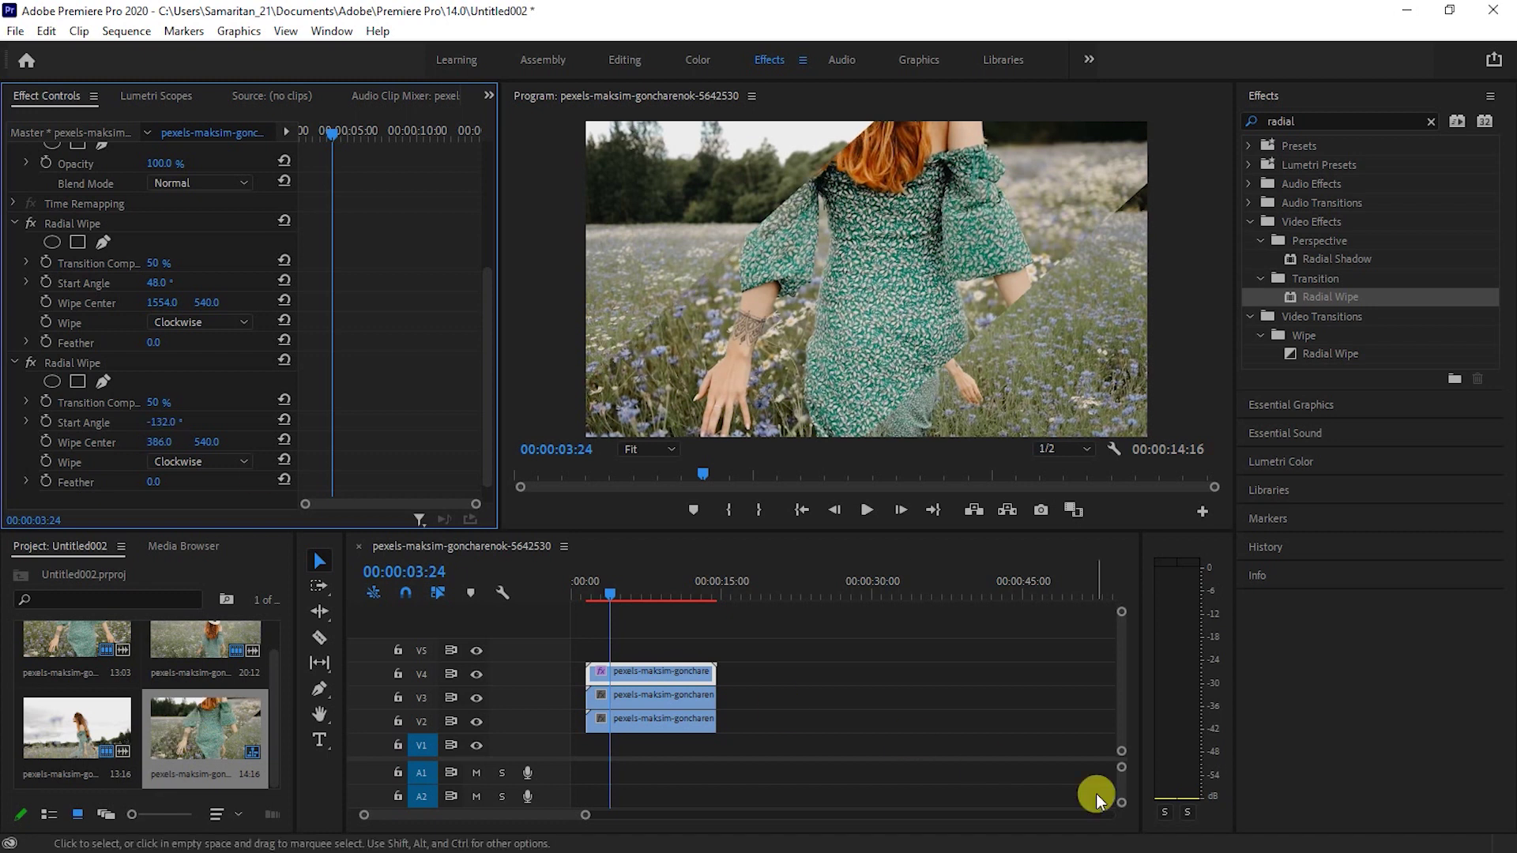
Play the sequence from the start to review the diagonal wipe split.
{"action": "left_click_drag", "start_coordinate": [604, 594], "coordinate": [577, 595]}
{"action": "key", "text": "space"}
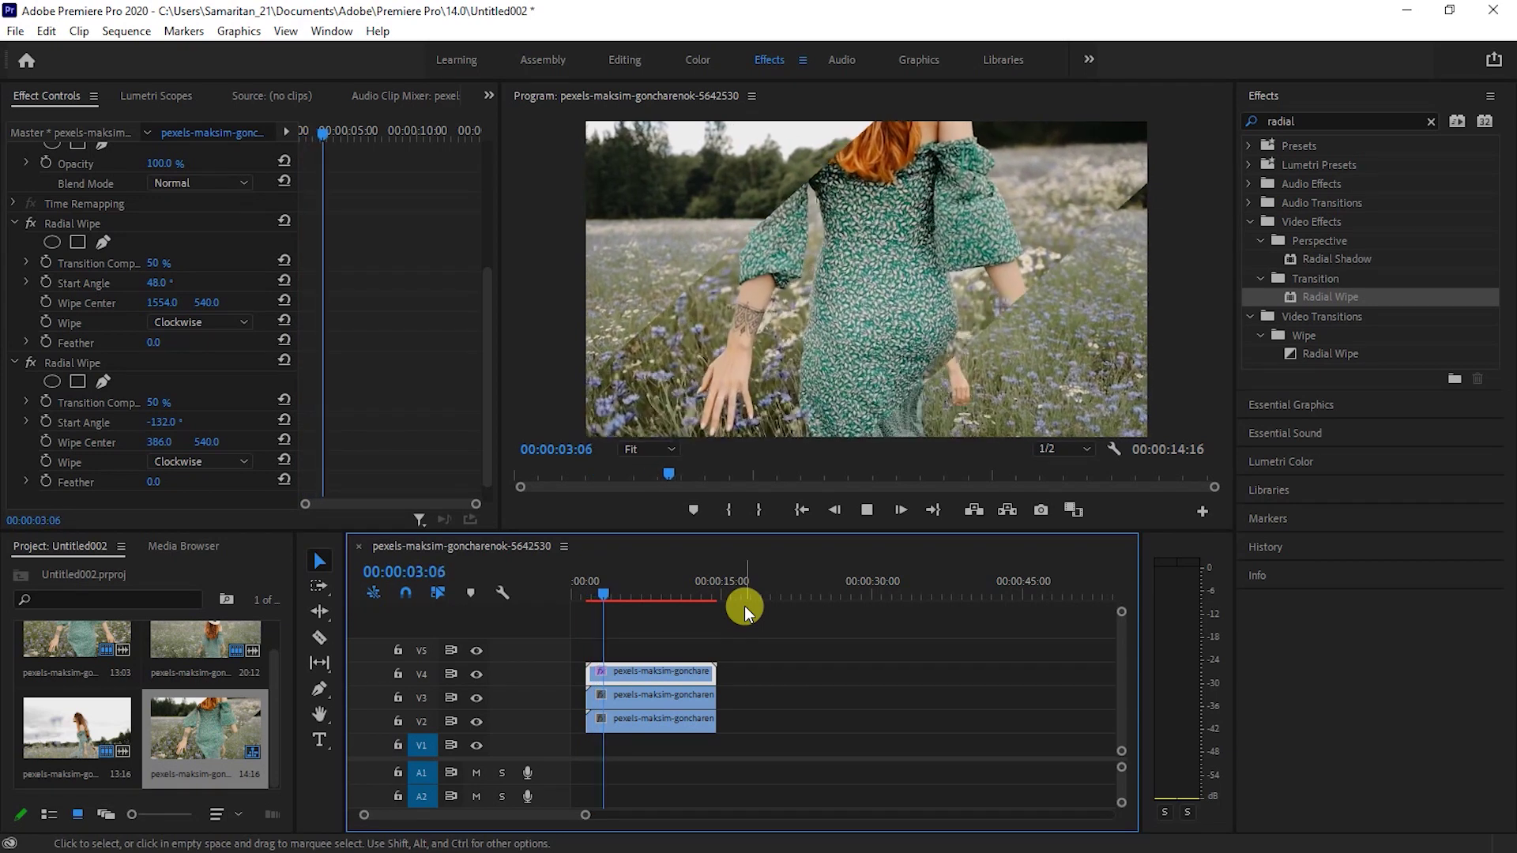
{"action": "key", "text": "space"}
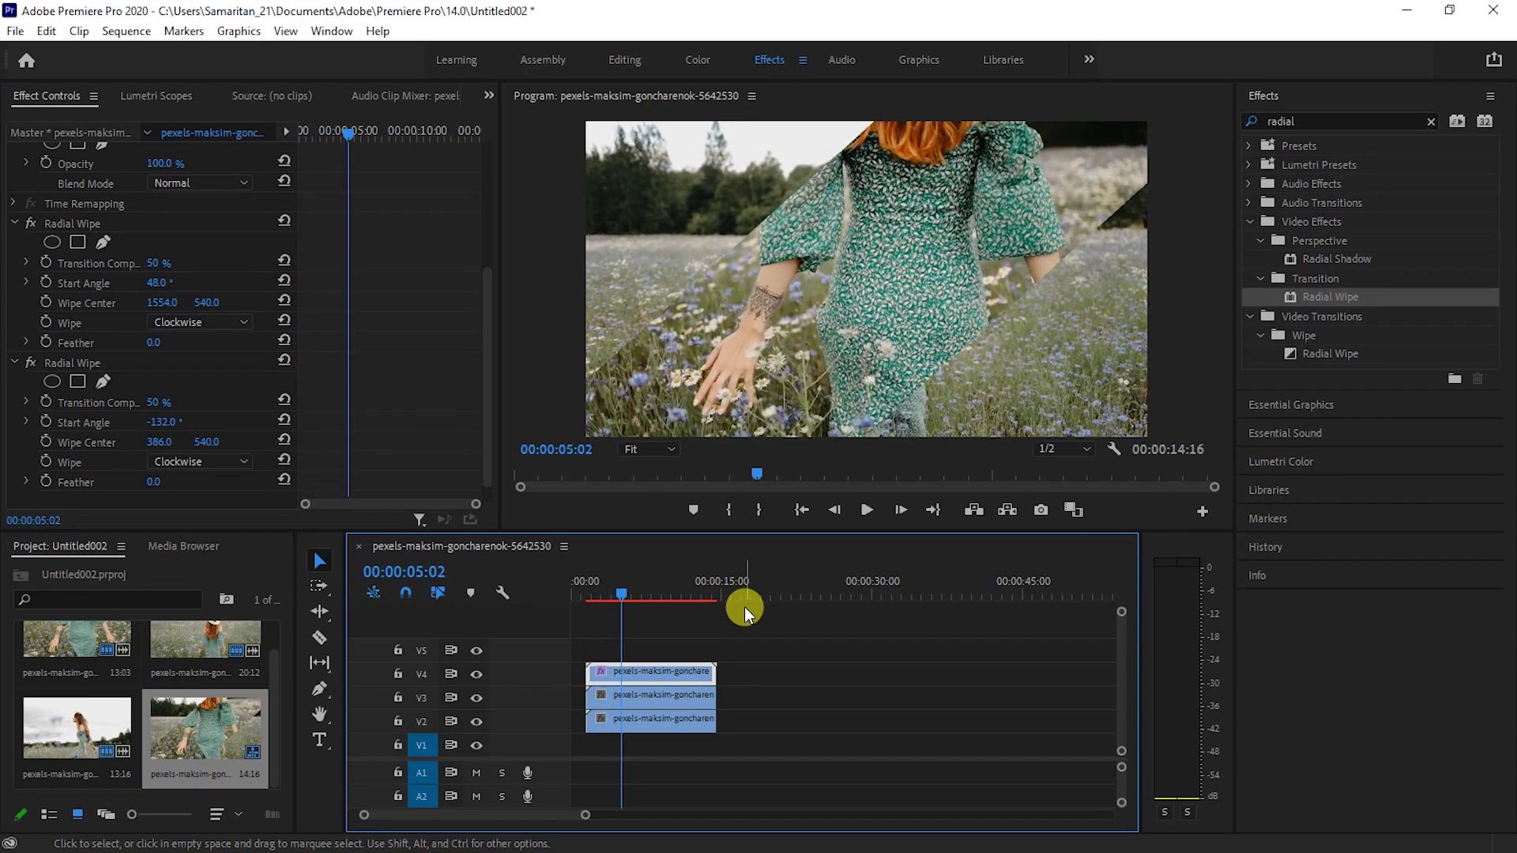
Scale the V3 clip to 85 and position it at 231, 376 in the upper-left panel.
{"action": "left_click", "coordinate": [691, 702]}
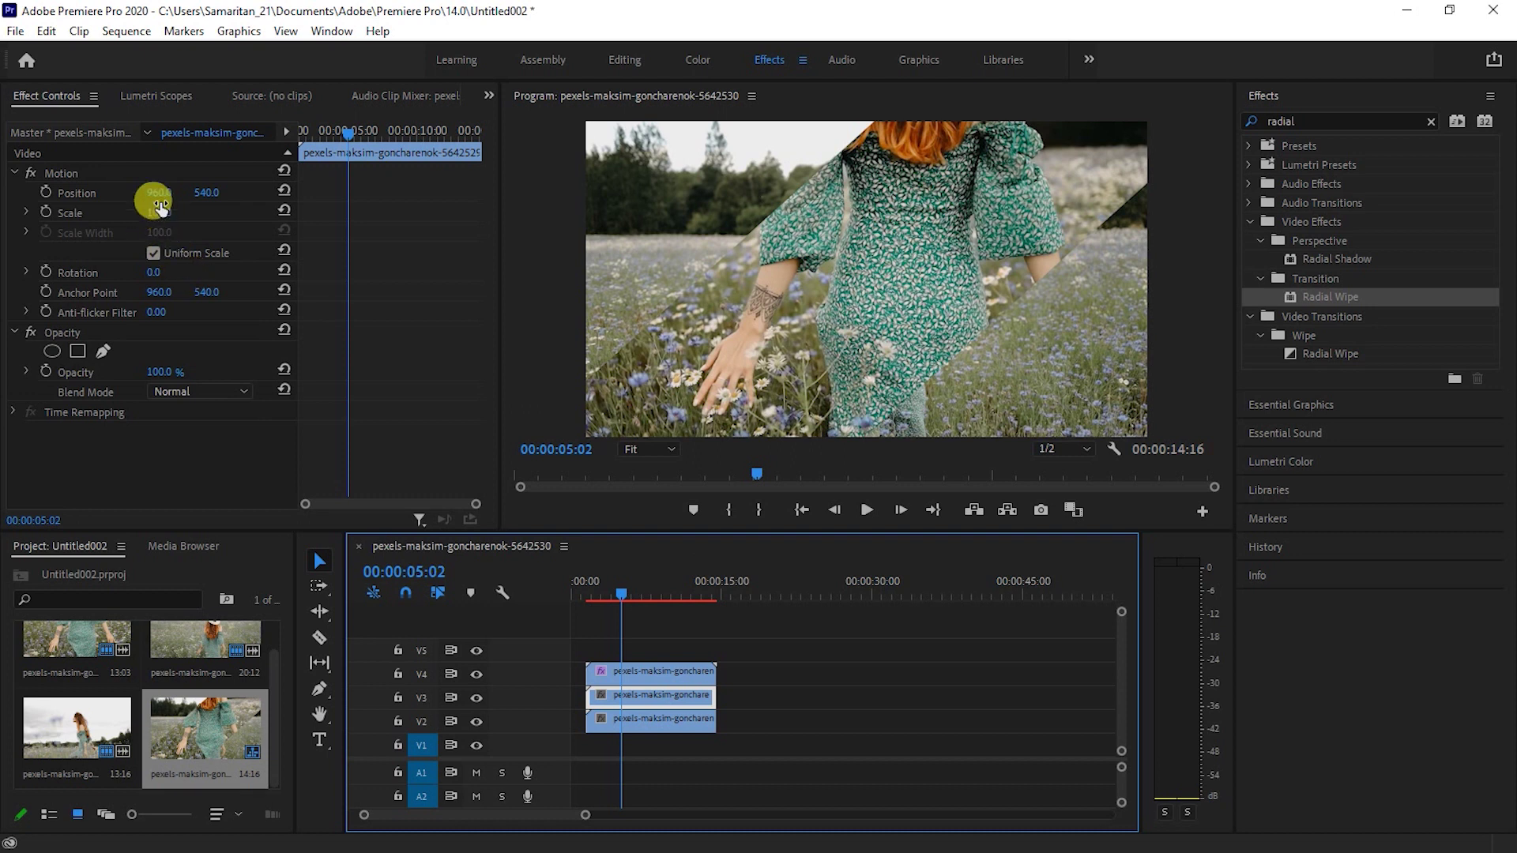
{"action": "mouse_move", "coordinate": [158, 197]}
{"action": "left_mouse_down"}
{"action": "mouse_move", "coordinate": [16, 198]}
{"action": "mouse_move", "coordinate": [444, 221]}
{"action": "left_mouse_up"}
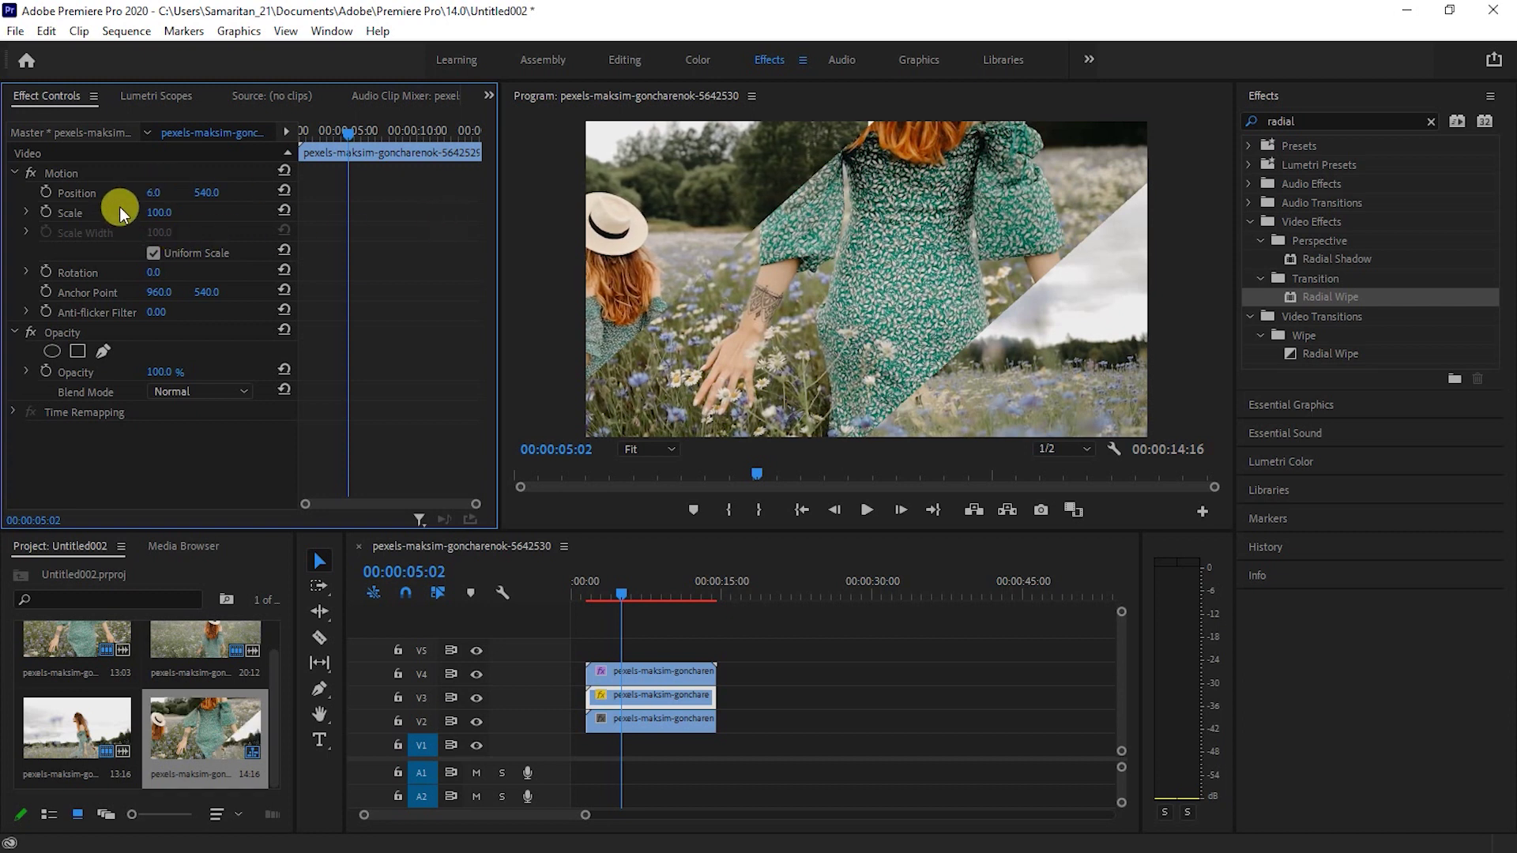
{"action": "left_click_drag", "start_coordinate": [154, 212], "coordinate": [314, 551]}
{"action": "left_click", "coordinate": [188, 203]}
{"action": "mouse_move", "coordinate": [187, 198]}
{"action": "left_mouse_down"}
{"action": "mouse_move", "coordinate": [167, 192]}
{"action": "mouse_move", "coordinate": [173, 215]}
{"action": "left_mouse_up"}
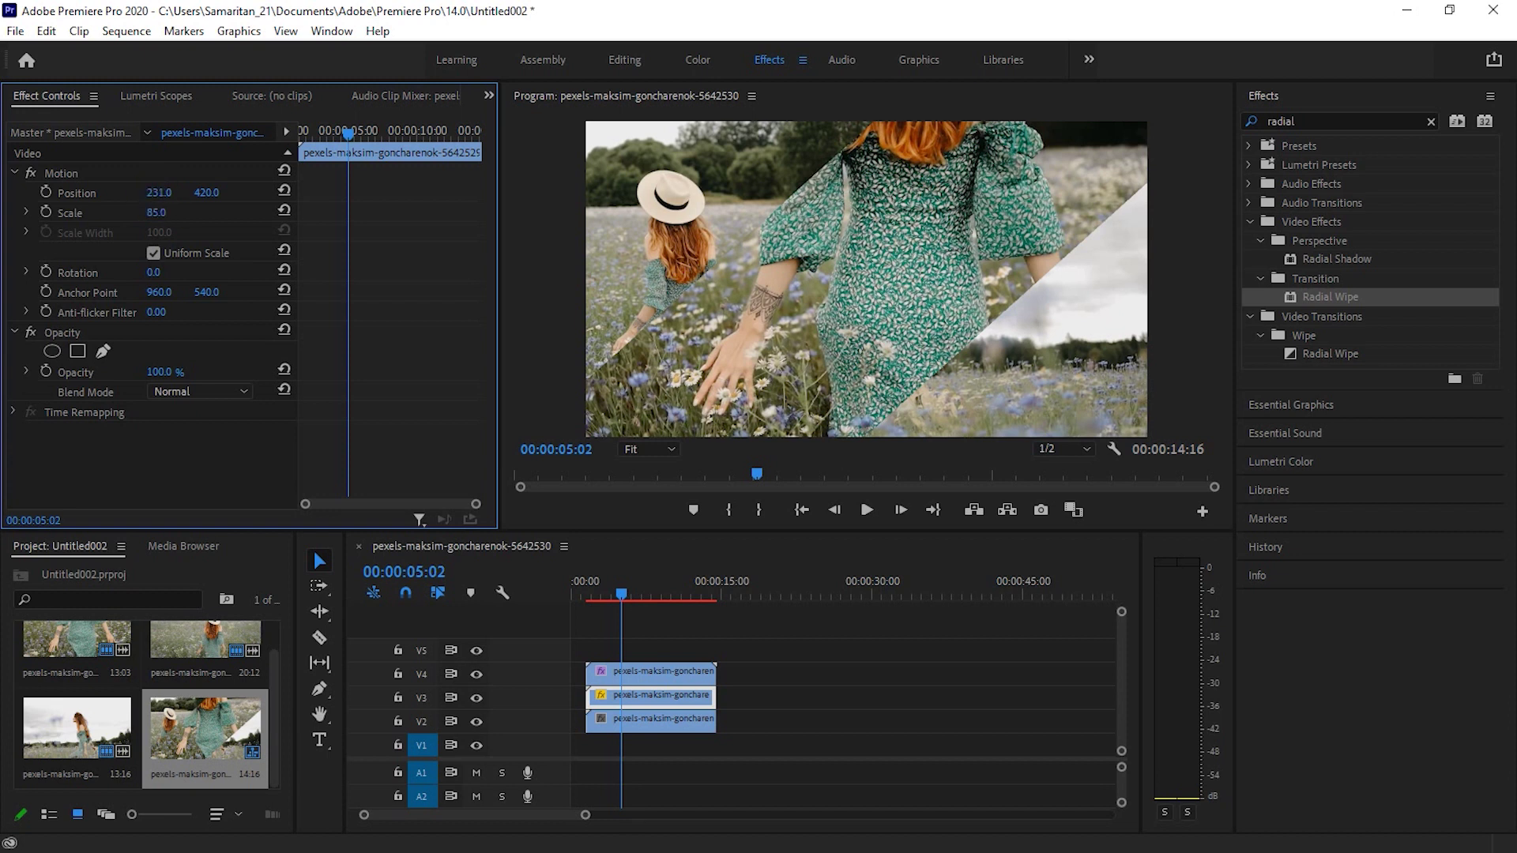
{"action": "left_click_drag", "start_coordinate": [205, 193], "coordinate": [220, 197]}
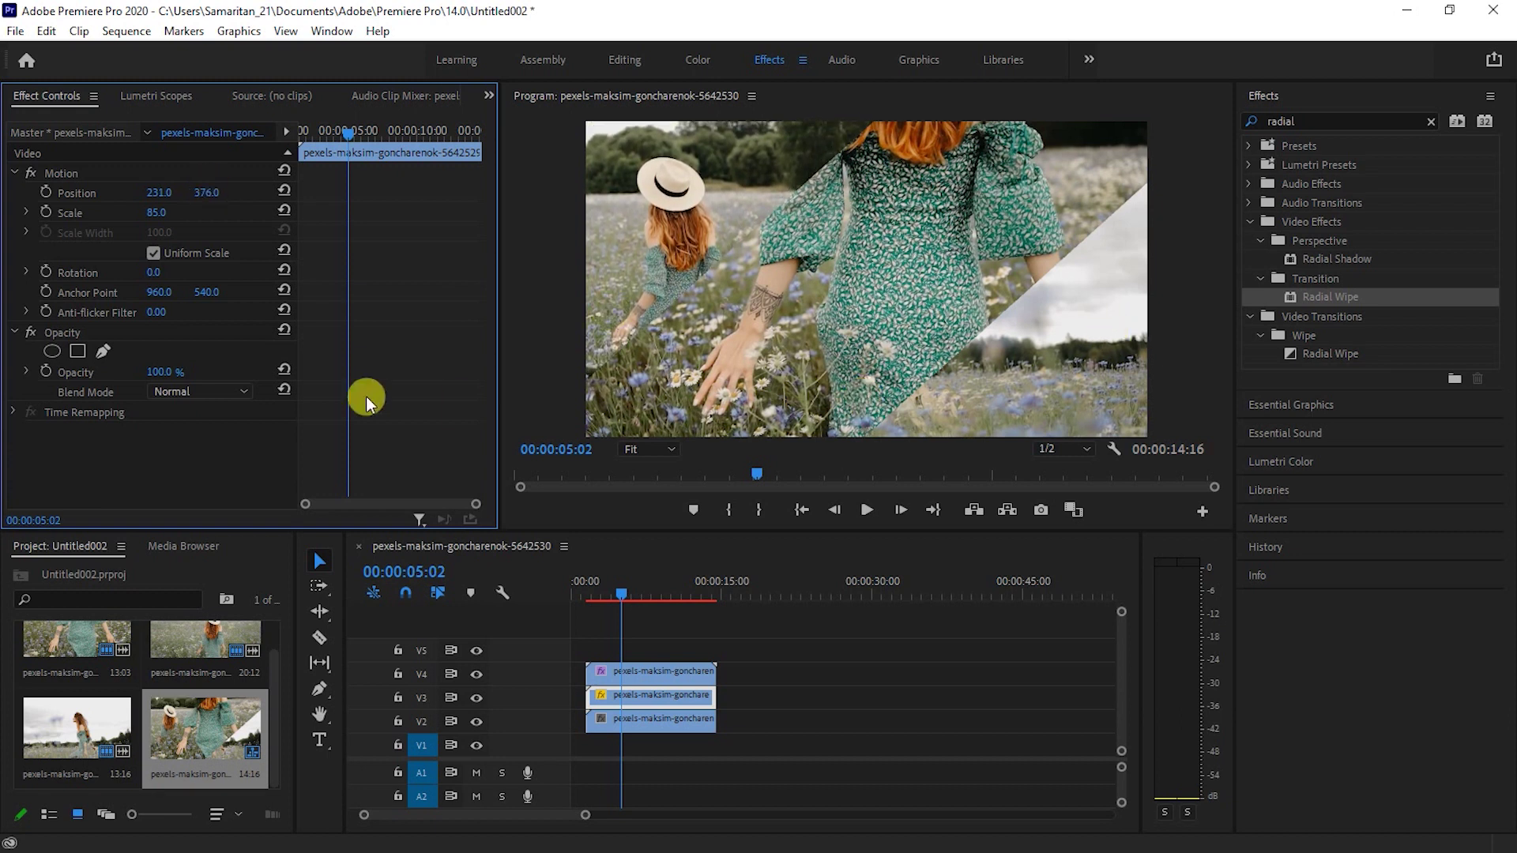
{"action": "left_click", "coordinate": [652, 718]}
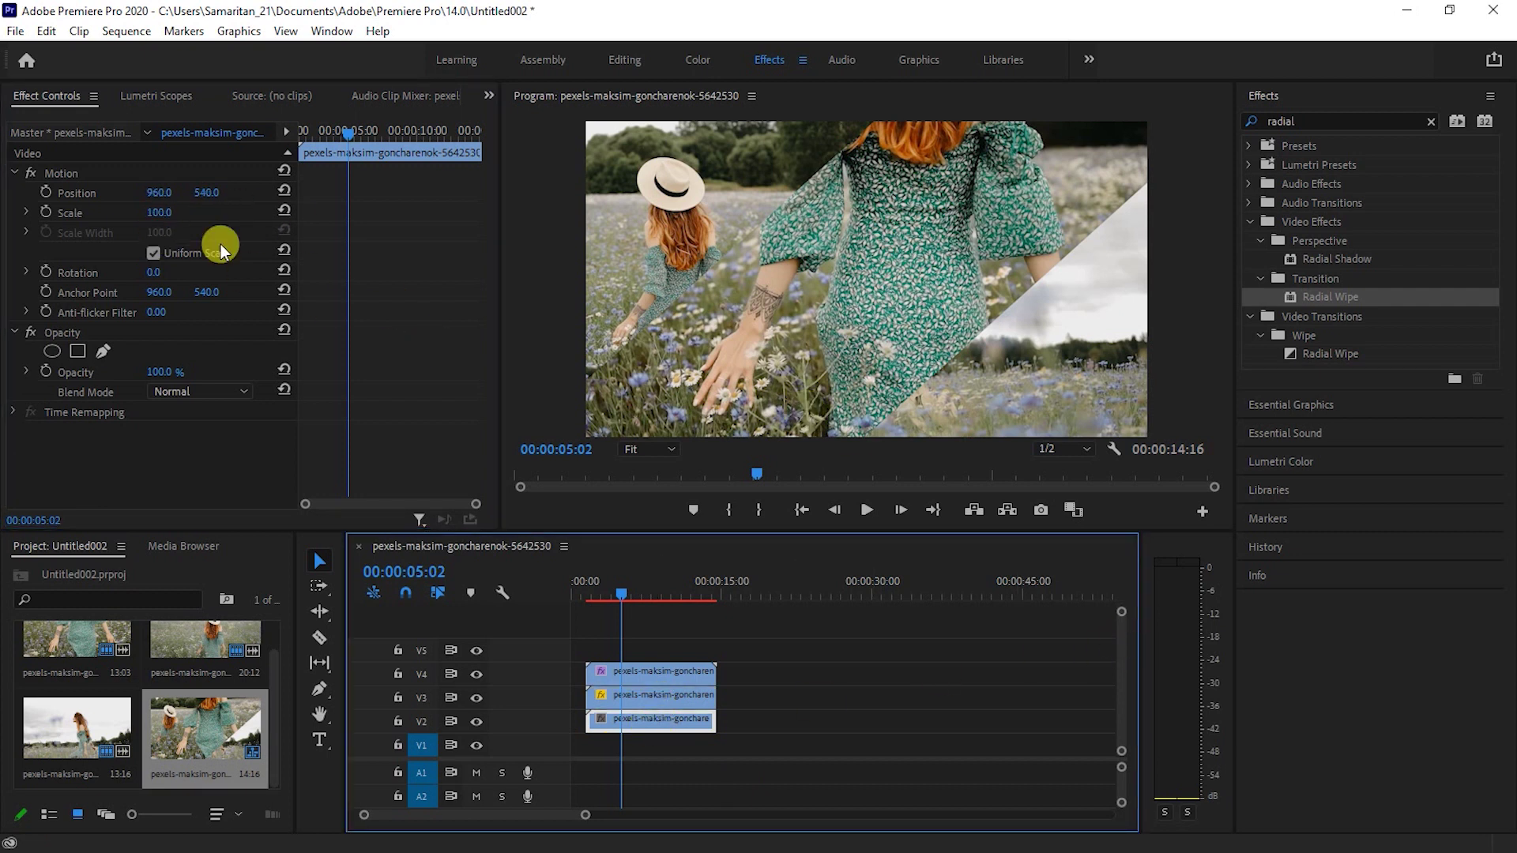
Reframe the V2 clip at scale 82, position 1746, 650 for the lower-right panel.
{"action": "left_click_drag", "start_coordinate": [158, 192], "coordinate": [798, 193]}
{"action": "left_click_drag", "start_coordinate": [172, 213], "coordinate": [157, 213]}
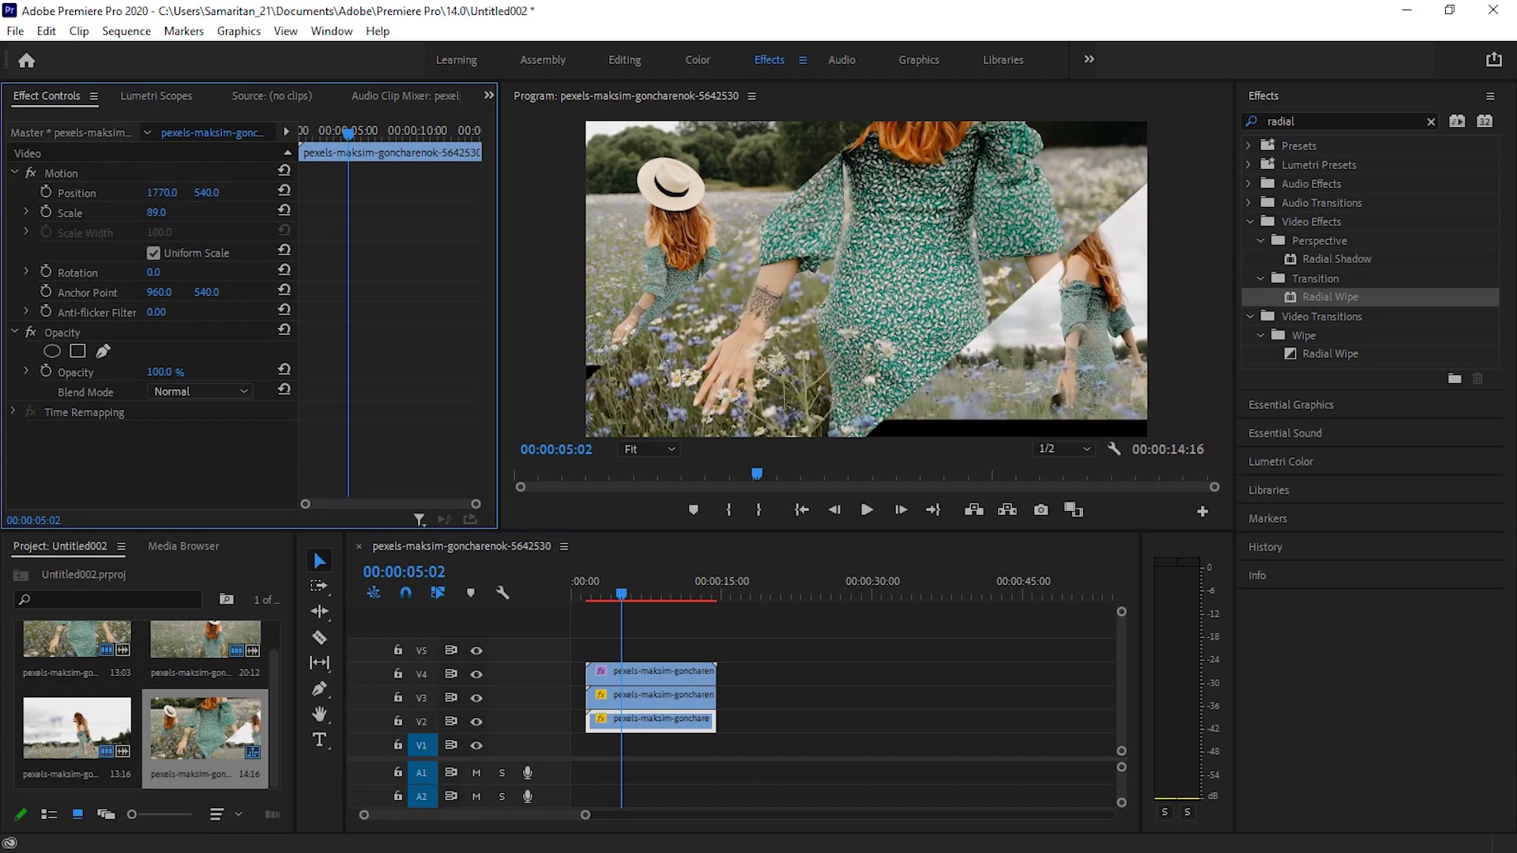
{"action": "left_click_drag", "start_coordinate": [195, 193], "coordinate": [297, 193]}
{"action": "left_click_drag", "start_coordinate": [153, 193], "coordinate": [195, 193]}
{"action": "left_click", "coordinate": [169, 193]}
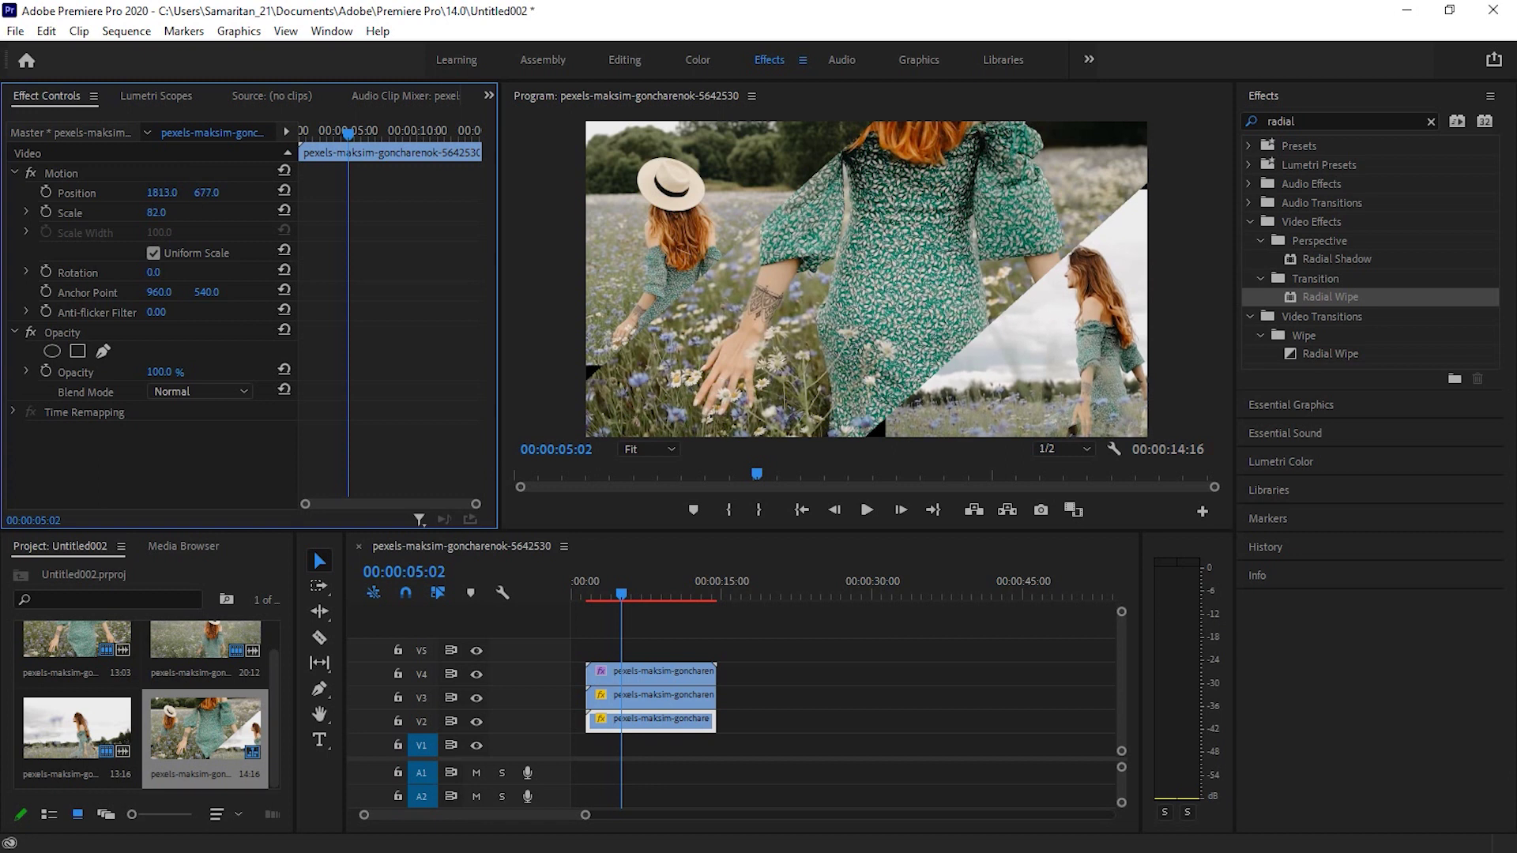
{"action": "left_click_drag", "start_coordinate": [207, 192], "coordinate": [185, 192]}
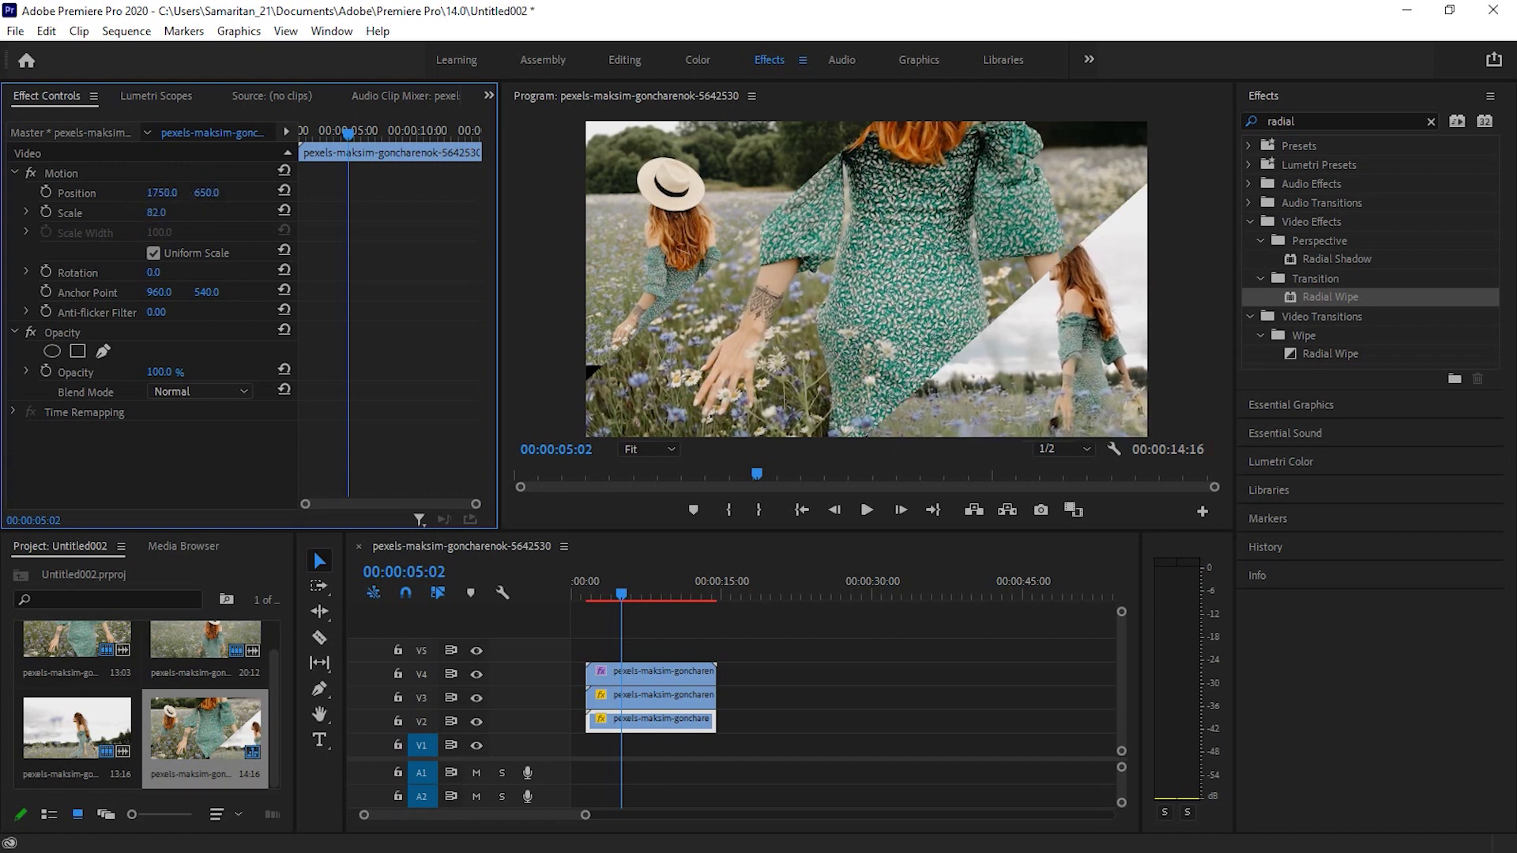
{"action": "left_click", "coordinate": [168, 212]}
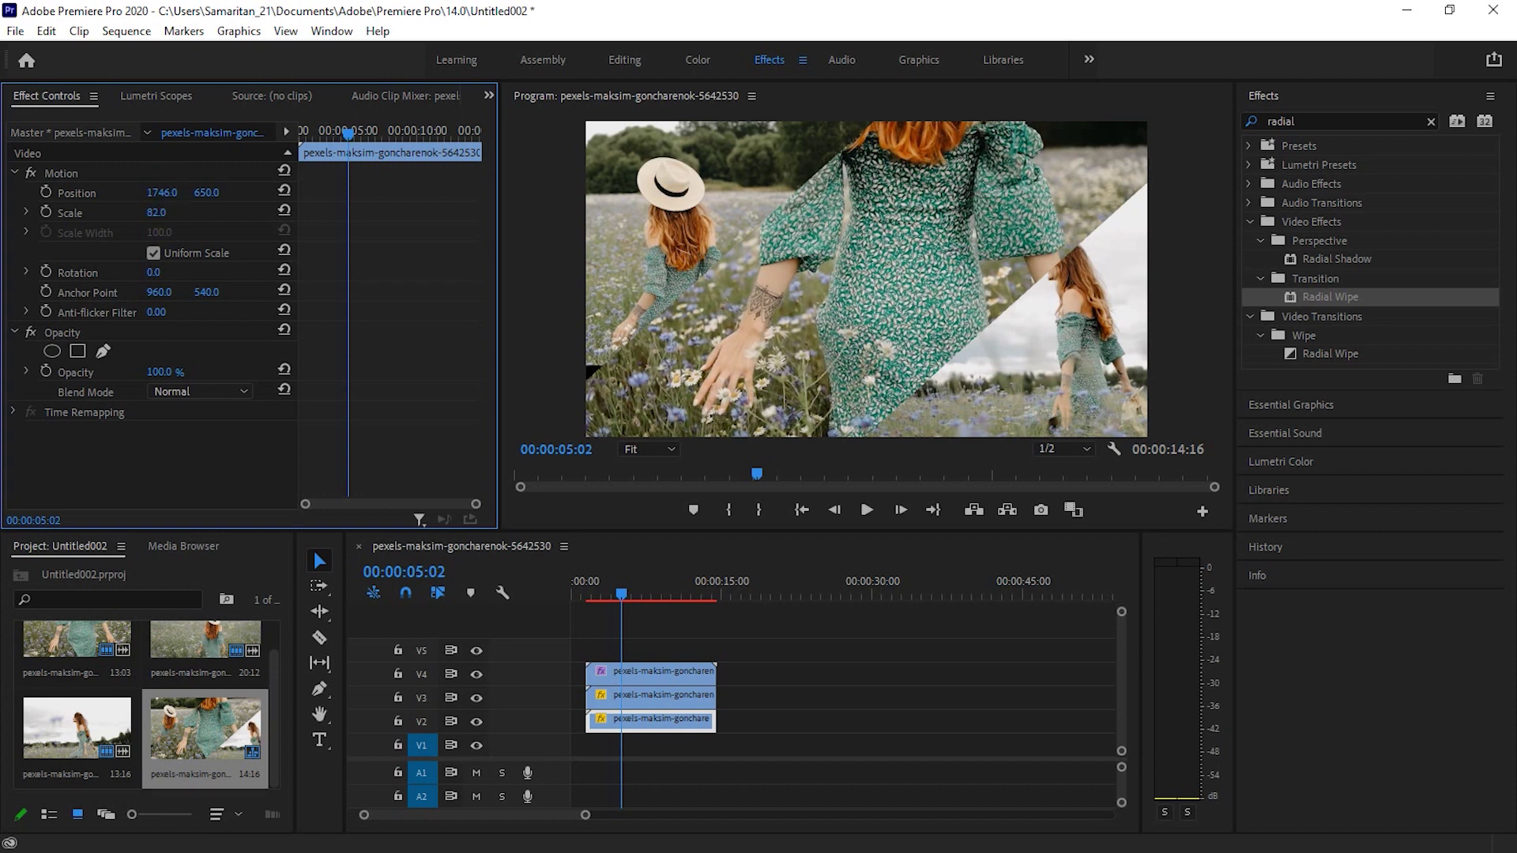
{"action": "key", "text": "Left"}
{"action": "left_click_drag", "start_coordinate": [606, 605], "coordinate": [585, 594]}
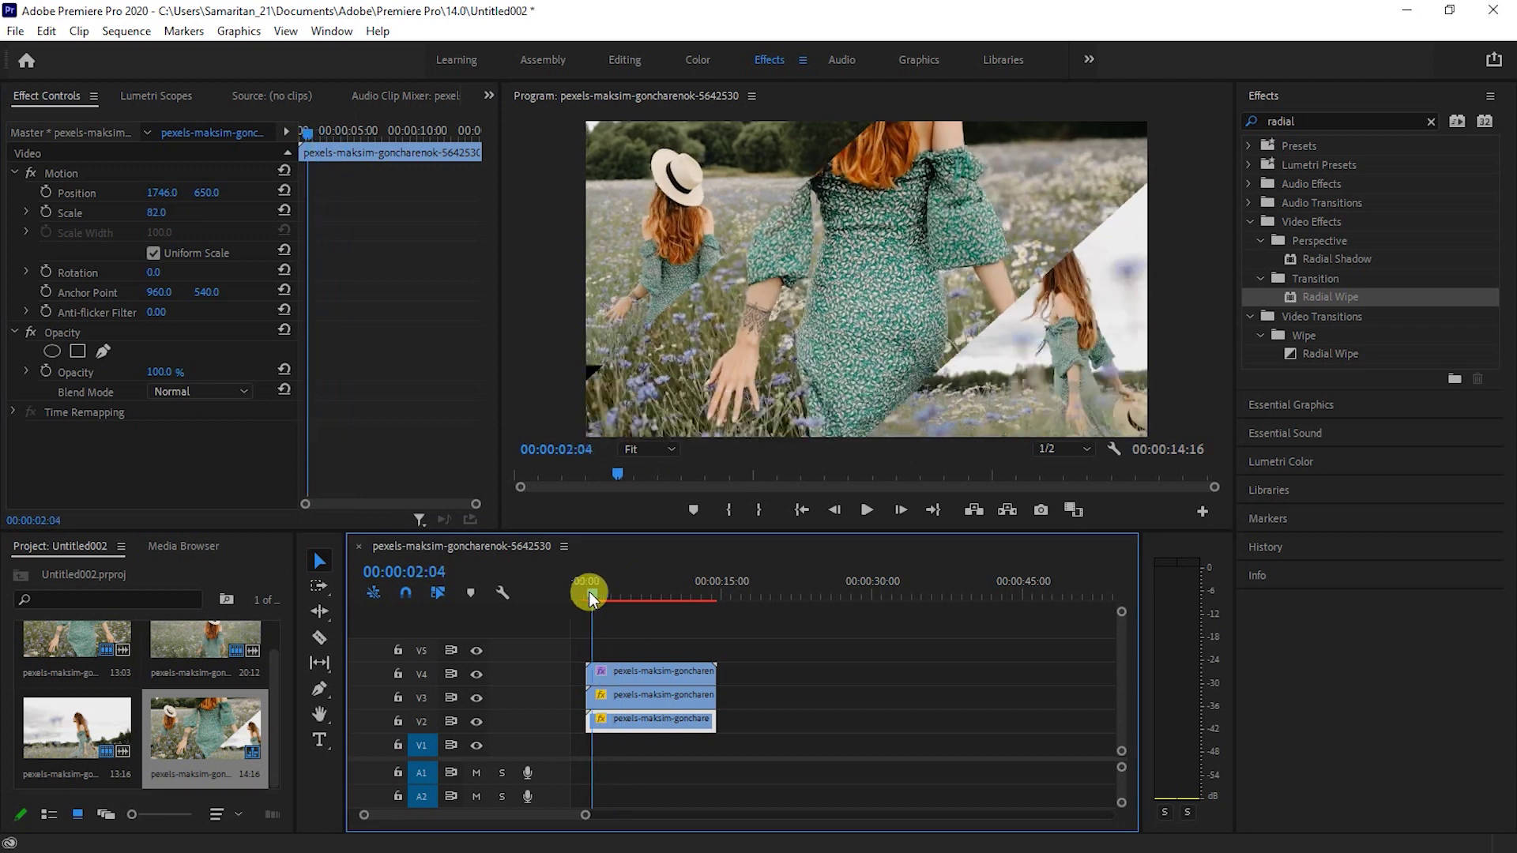
Preview the split, then lower the V3 clip to position 231, 432 and play back.
{"action": "key", "text": "space"}
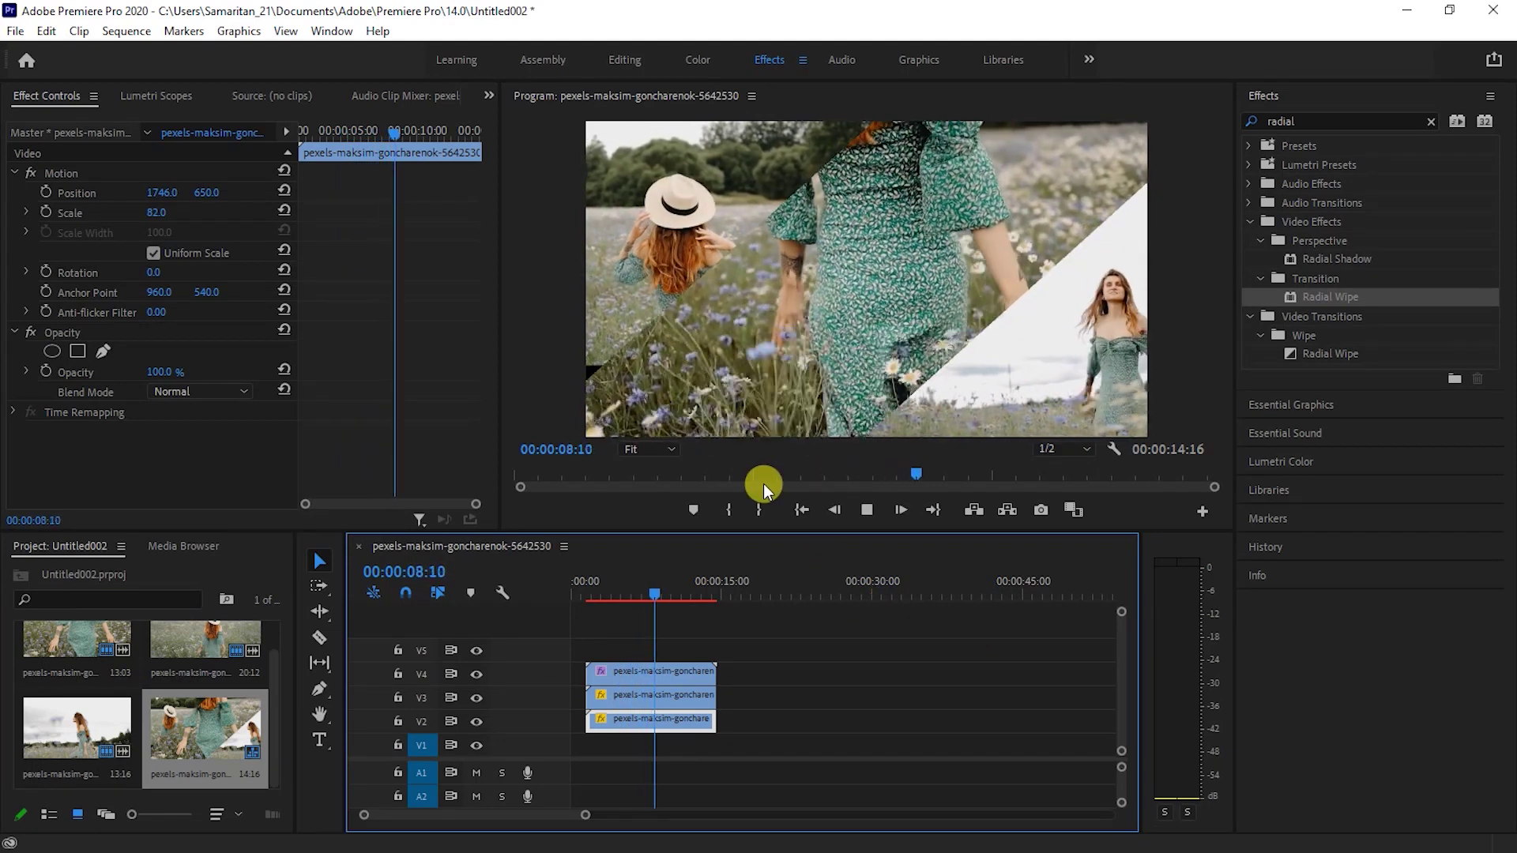
{"action": "key", "text": "space"}
{"action": "left_click", "coordinate": [604, 279]}
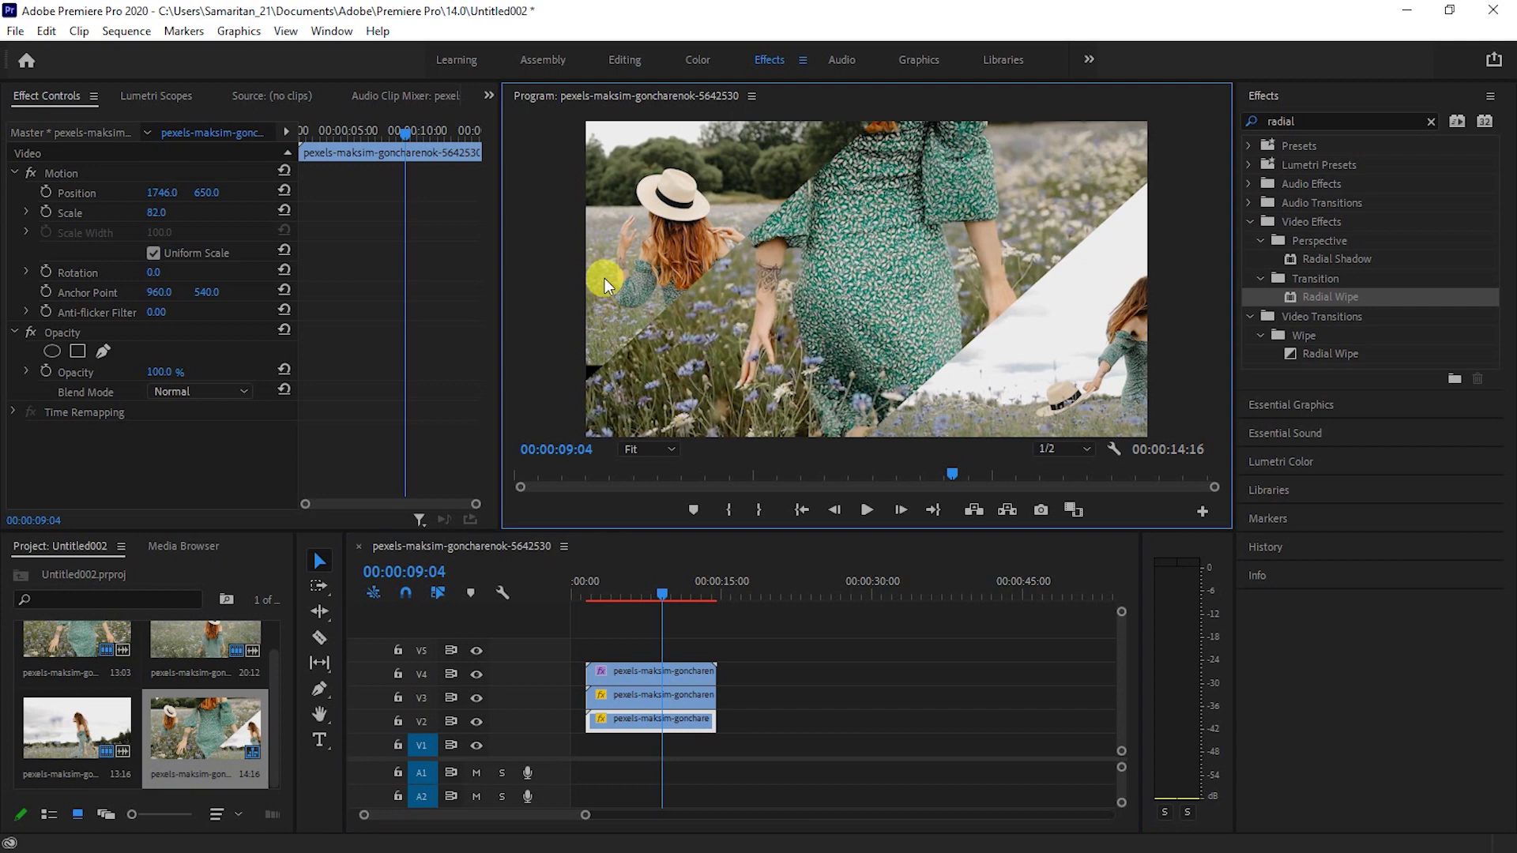
{"action": "left_click", "coordinate": [613, 696]}
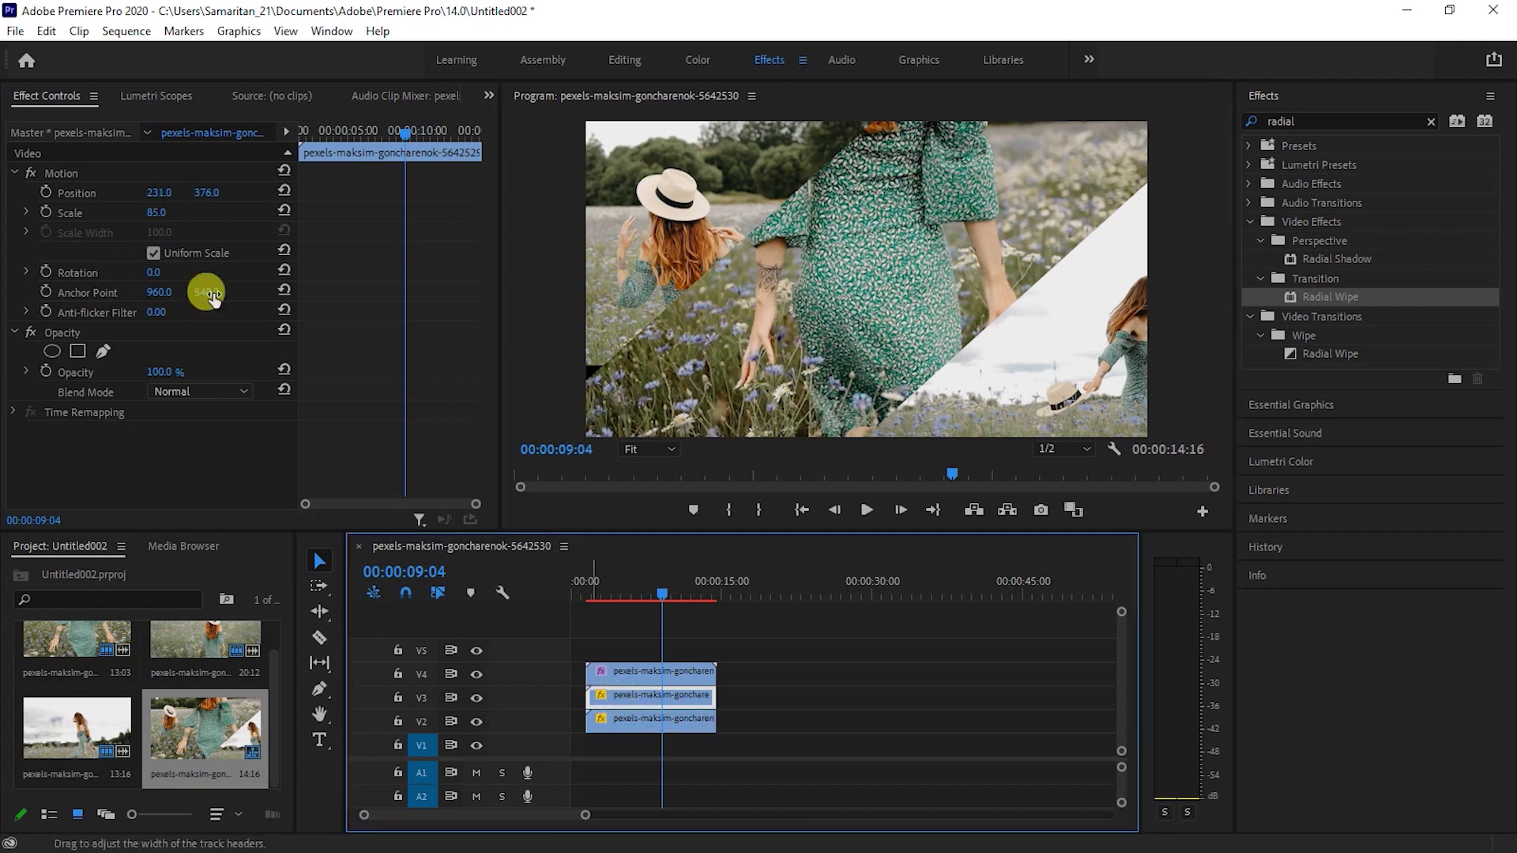
{"action": "left_click", "coordinate": [158, 213]}
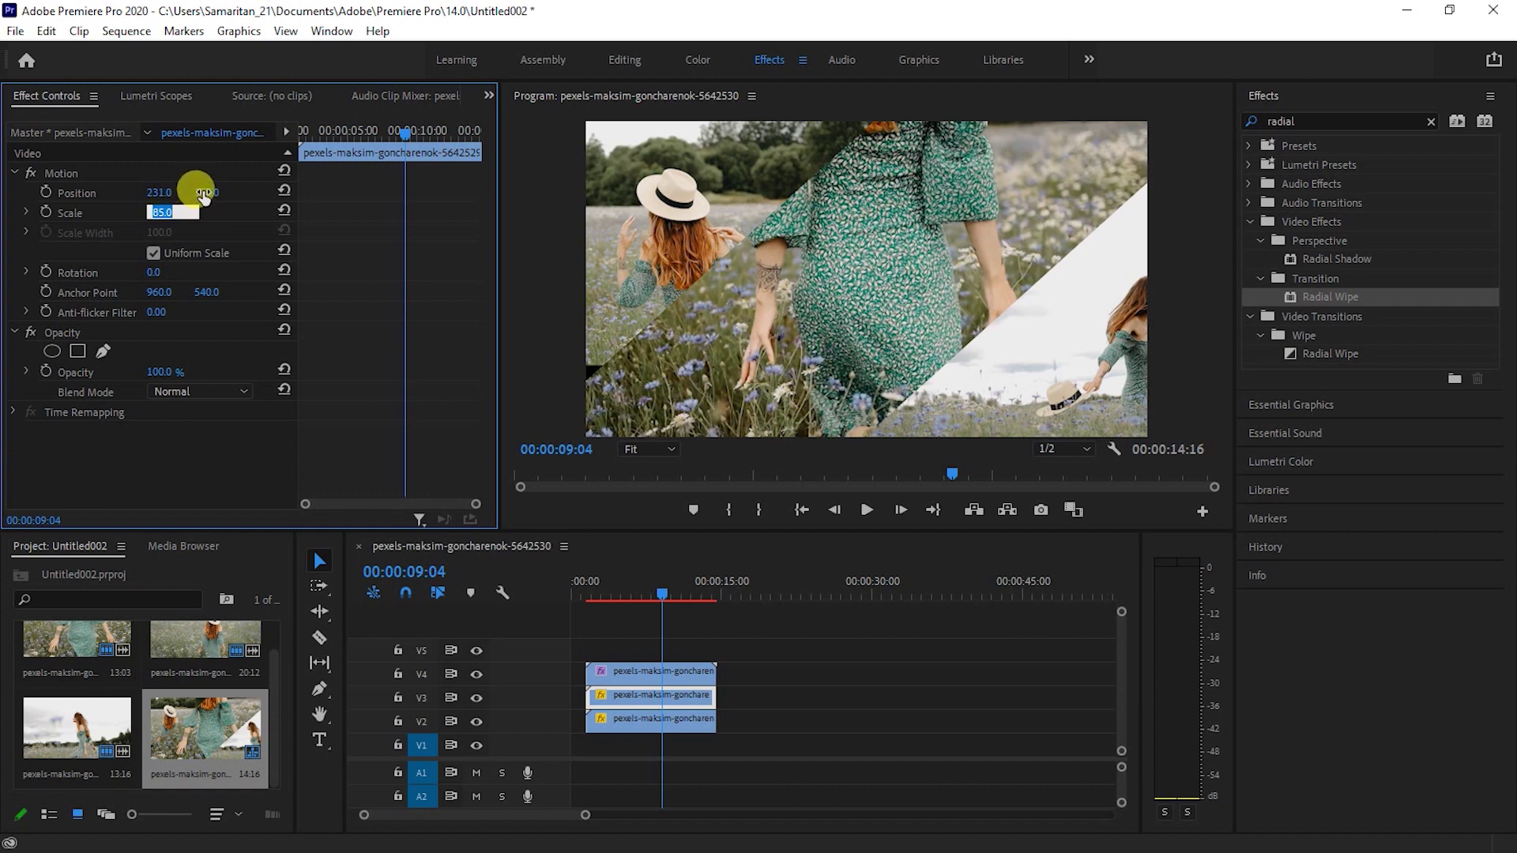
{"action": "left_click_drag", "start_coordinate": [206, 192], "coordinate": [247, 192]}
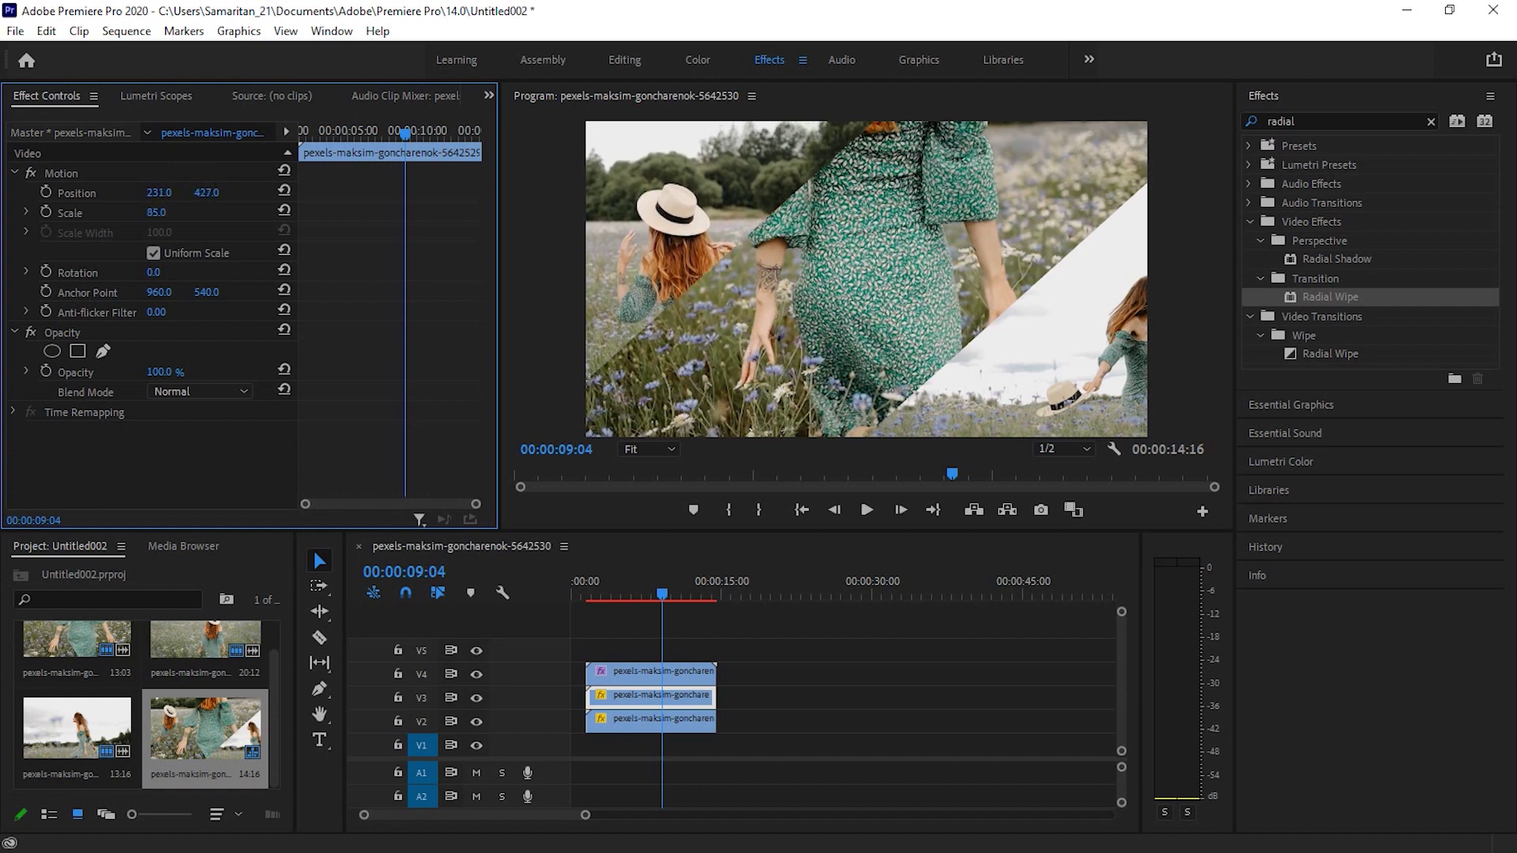
{"action": "left_click", "coordinate": [866, 509]}
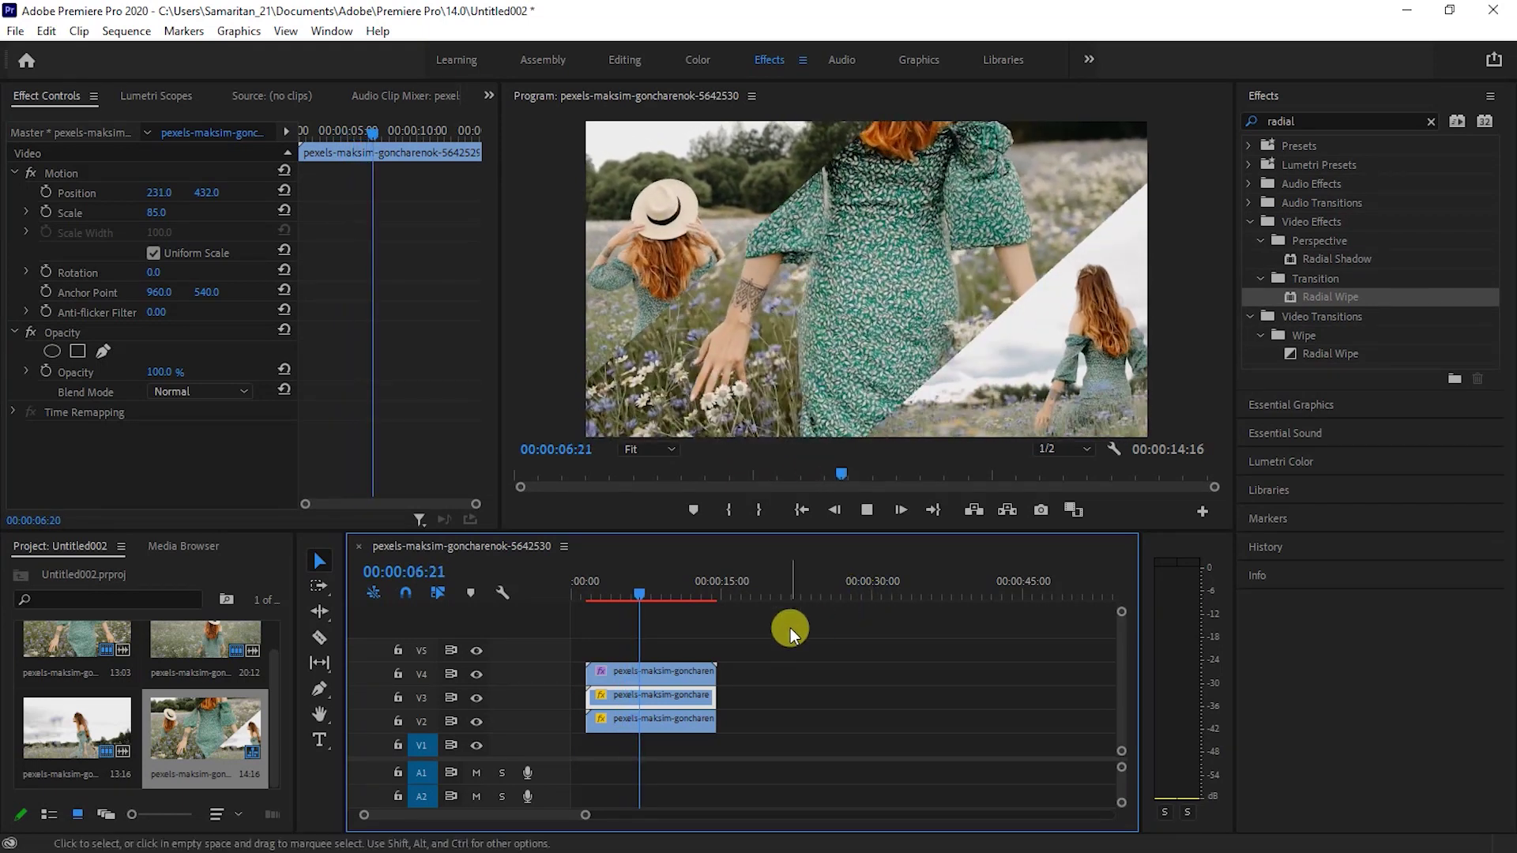
Stop playback, collapse the Effects panel and choose the Pen tool.
{"action": "key", "text": "space"}
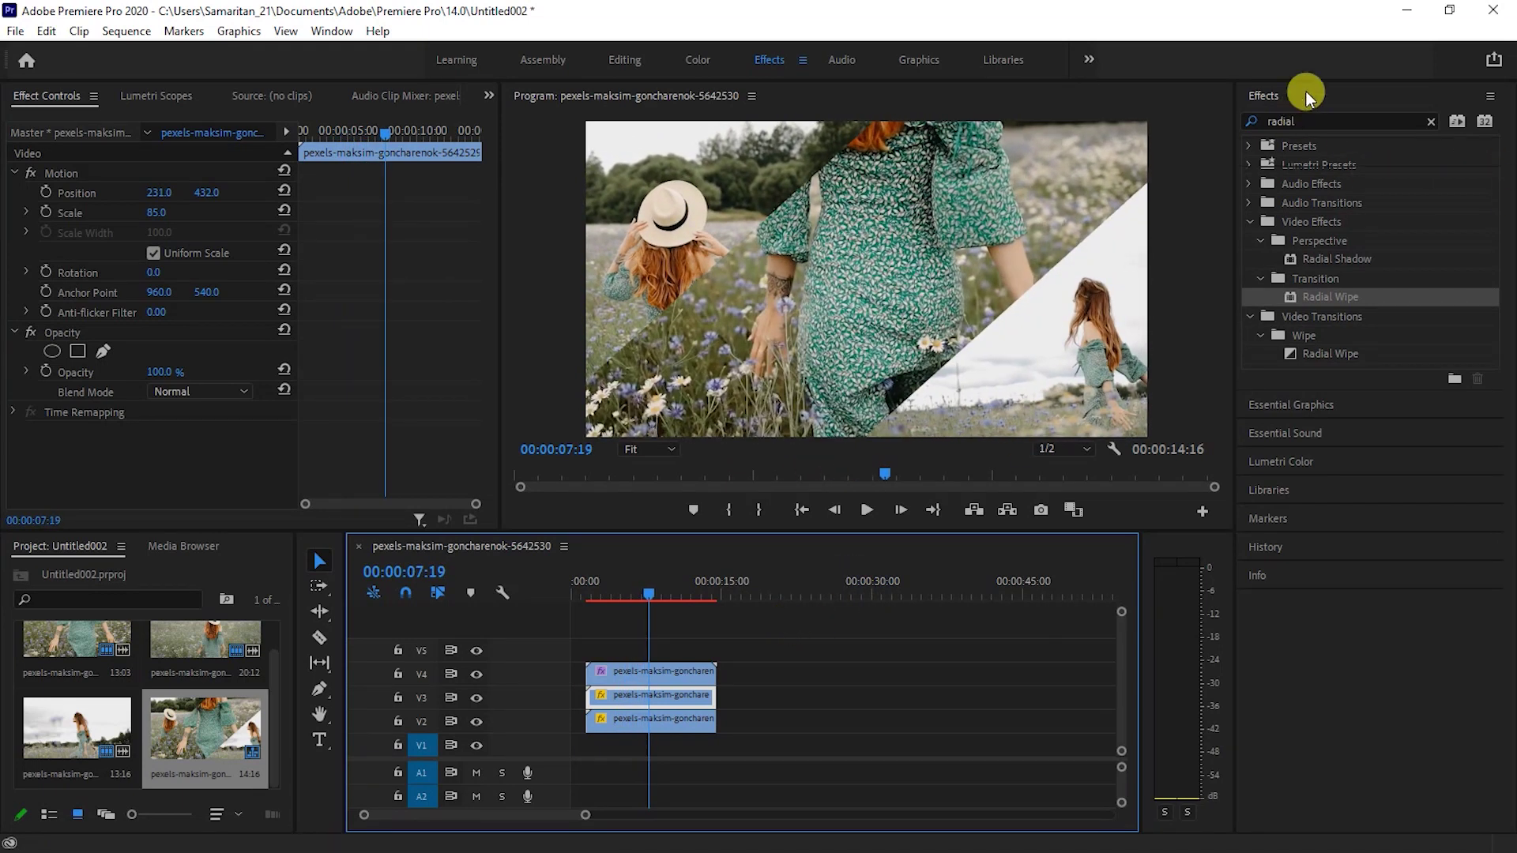
{"action": "left_click", "coordinate": [1305, 92]}
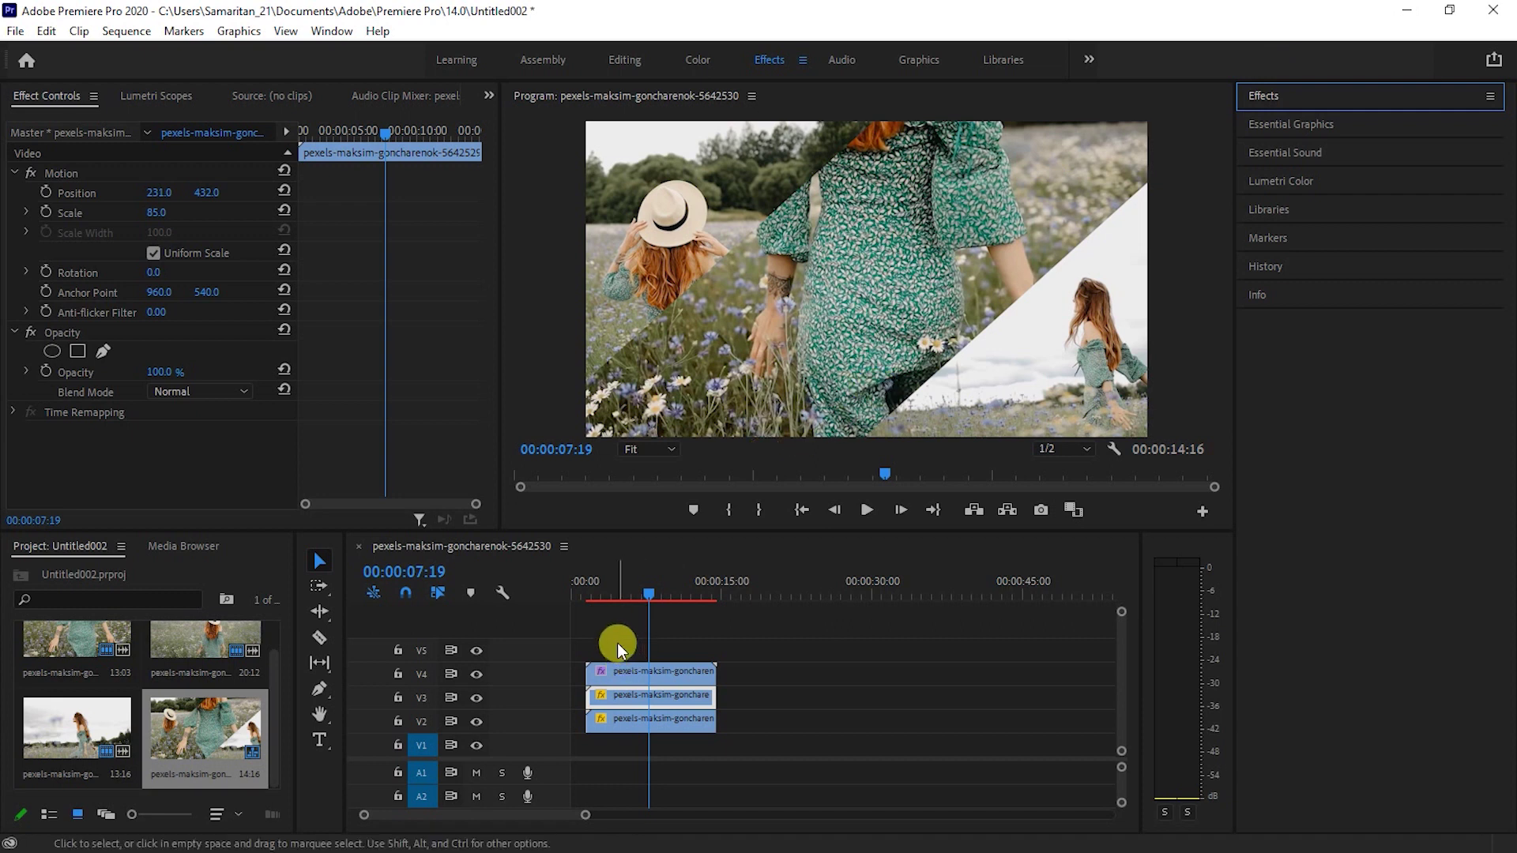
{"action": "left_click", "coordinate": [324, 694]}
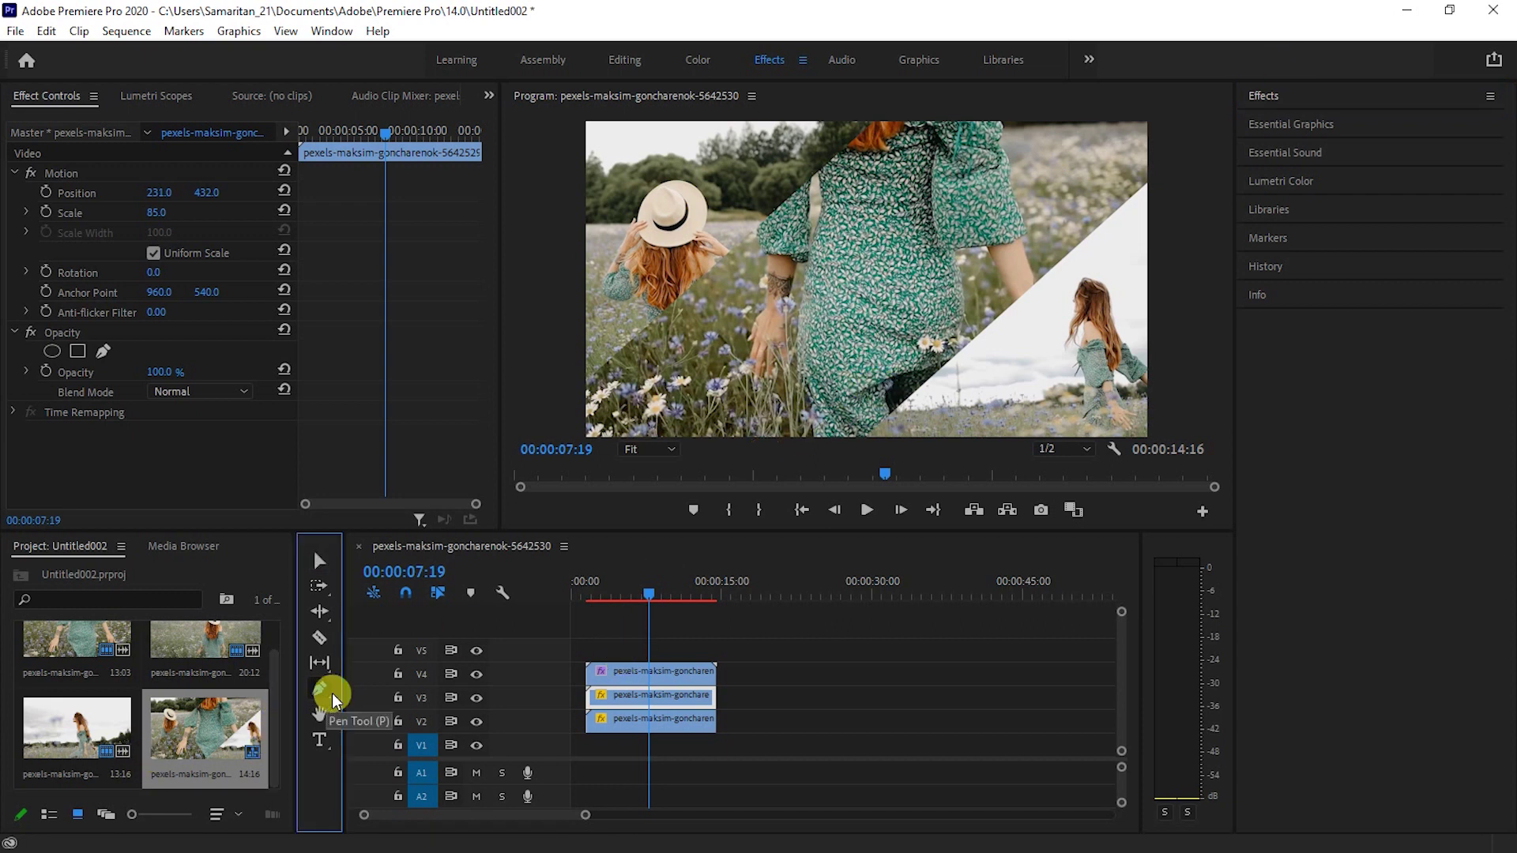
{"action": "left_click_drag", "start_coordinate": [326, 699], "coordinate": [356, 701]}
{"action": "left_click", "coordinate": [356, 701]}
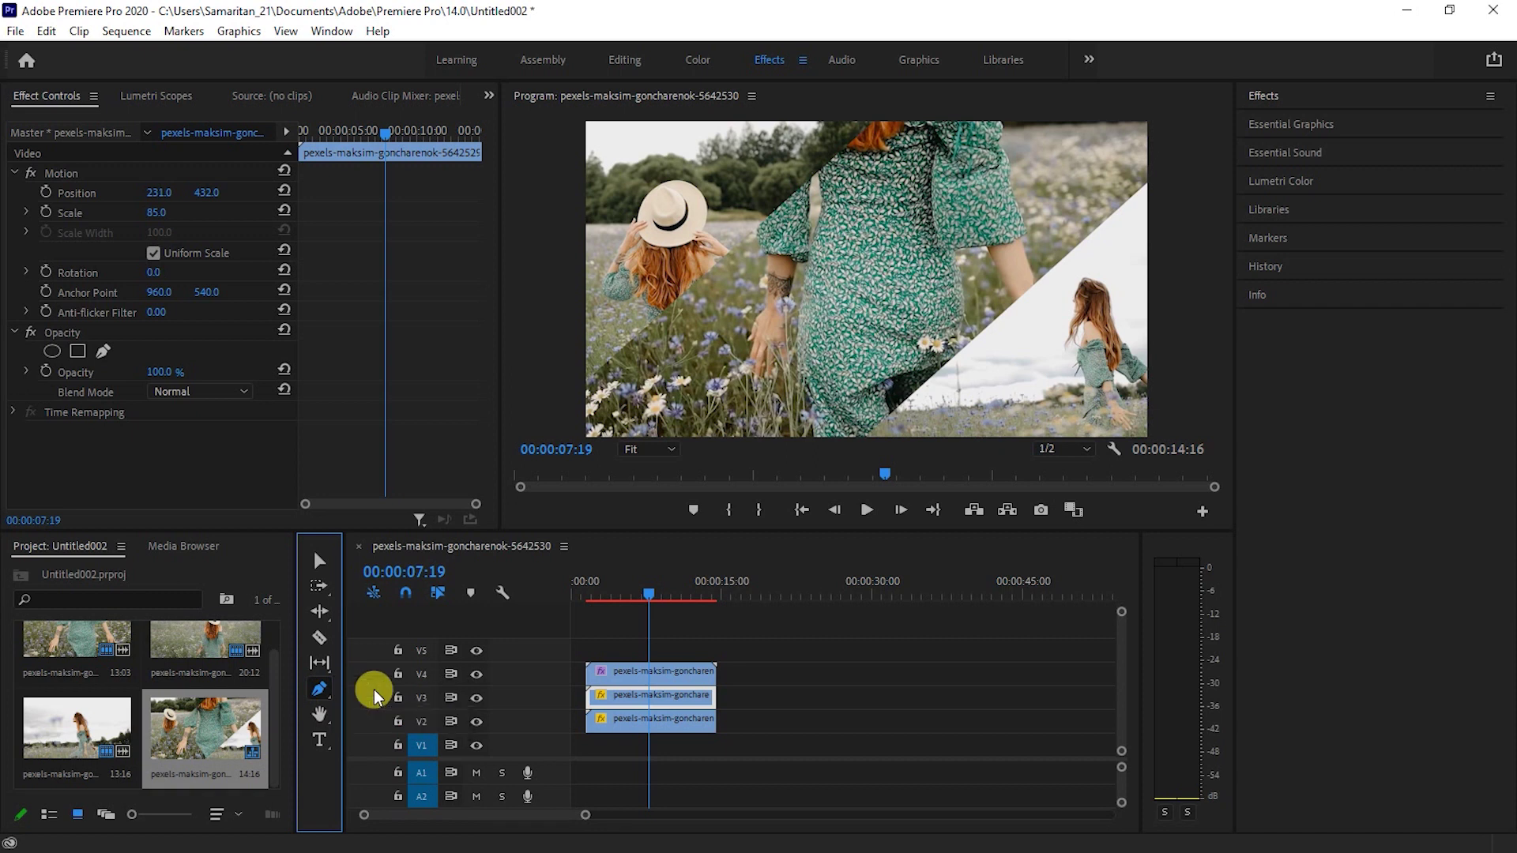
Draw a two-point white diagonal line along the upper-left seam in a new V5 Graphic.
{"action": "left_click", "coordinate": [875, 122]}
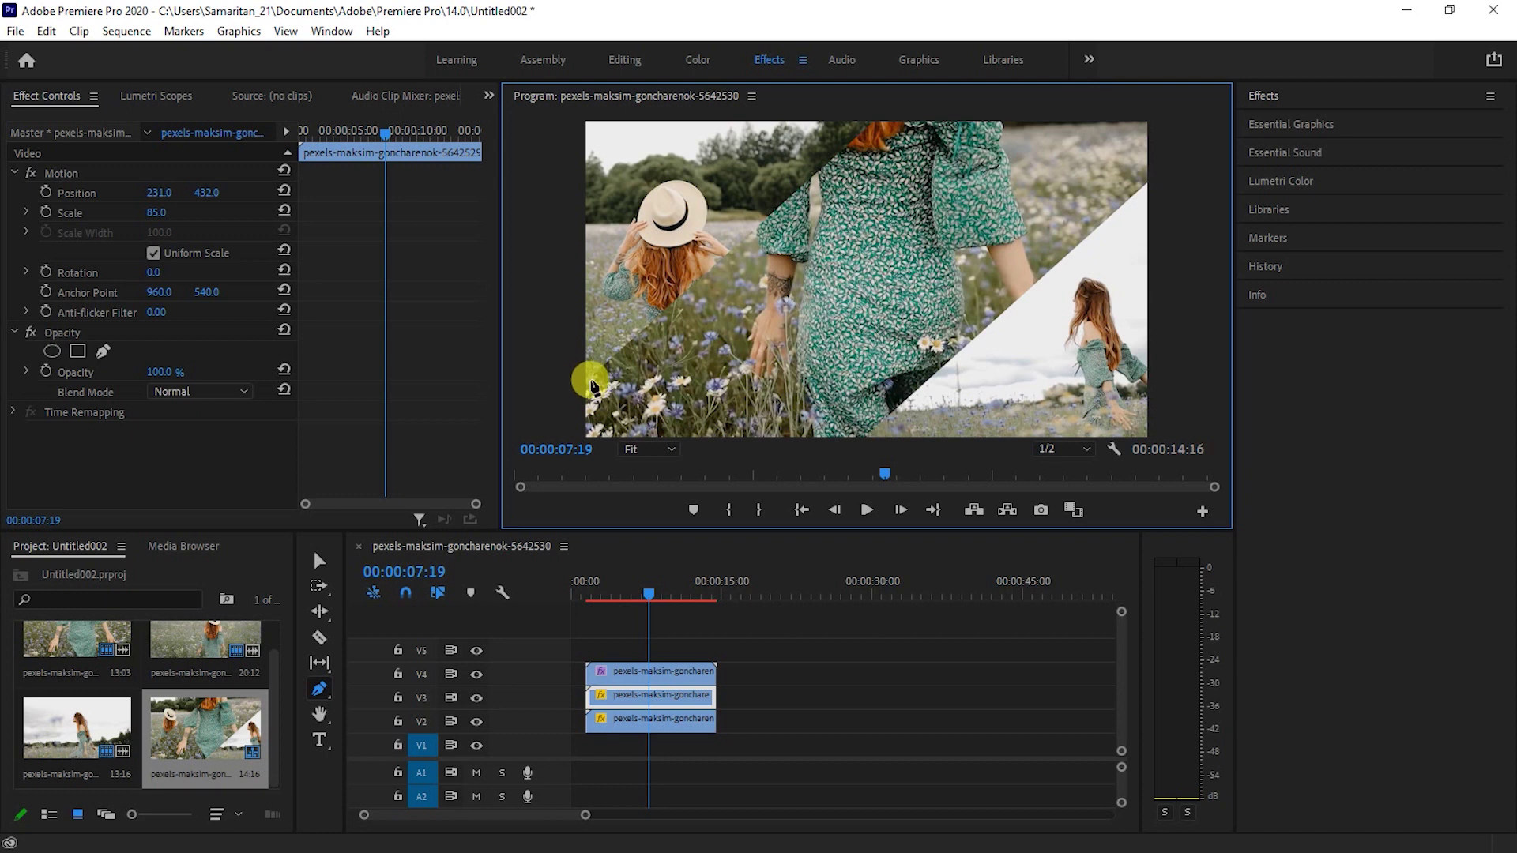
{"action": "left_click", "coordinate": [587, 384]}
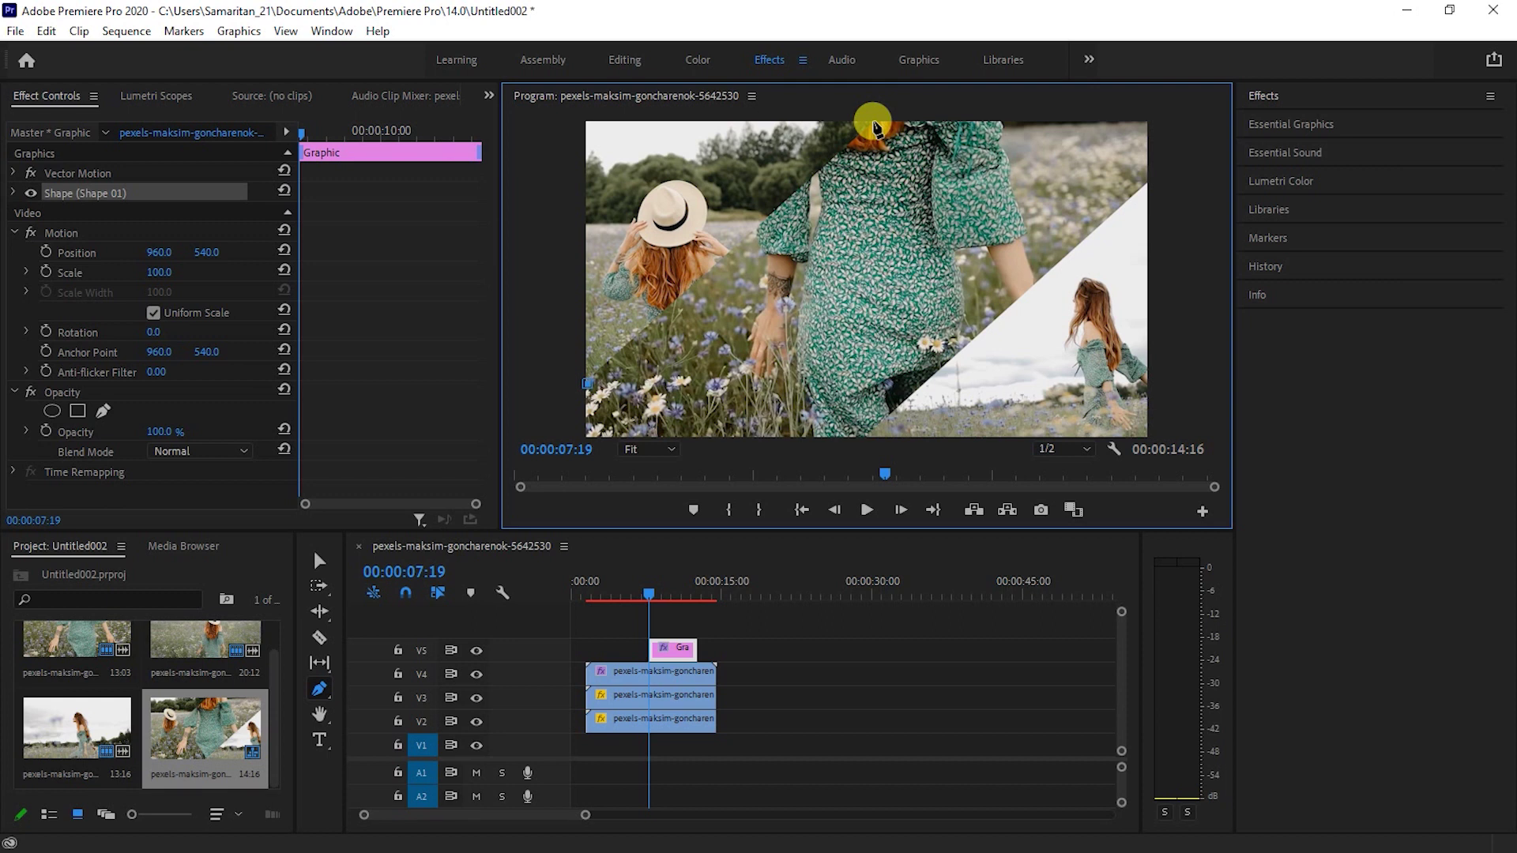
{"action": "left_click", "coordinate": [872, 123]}
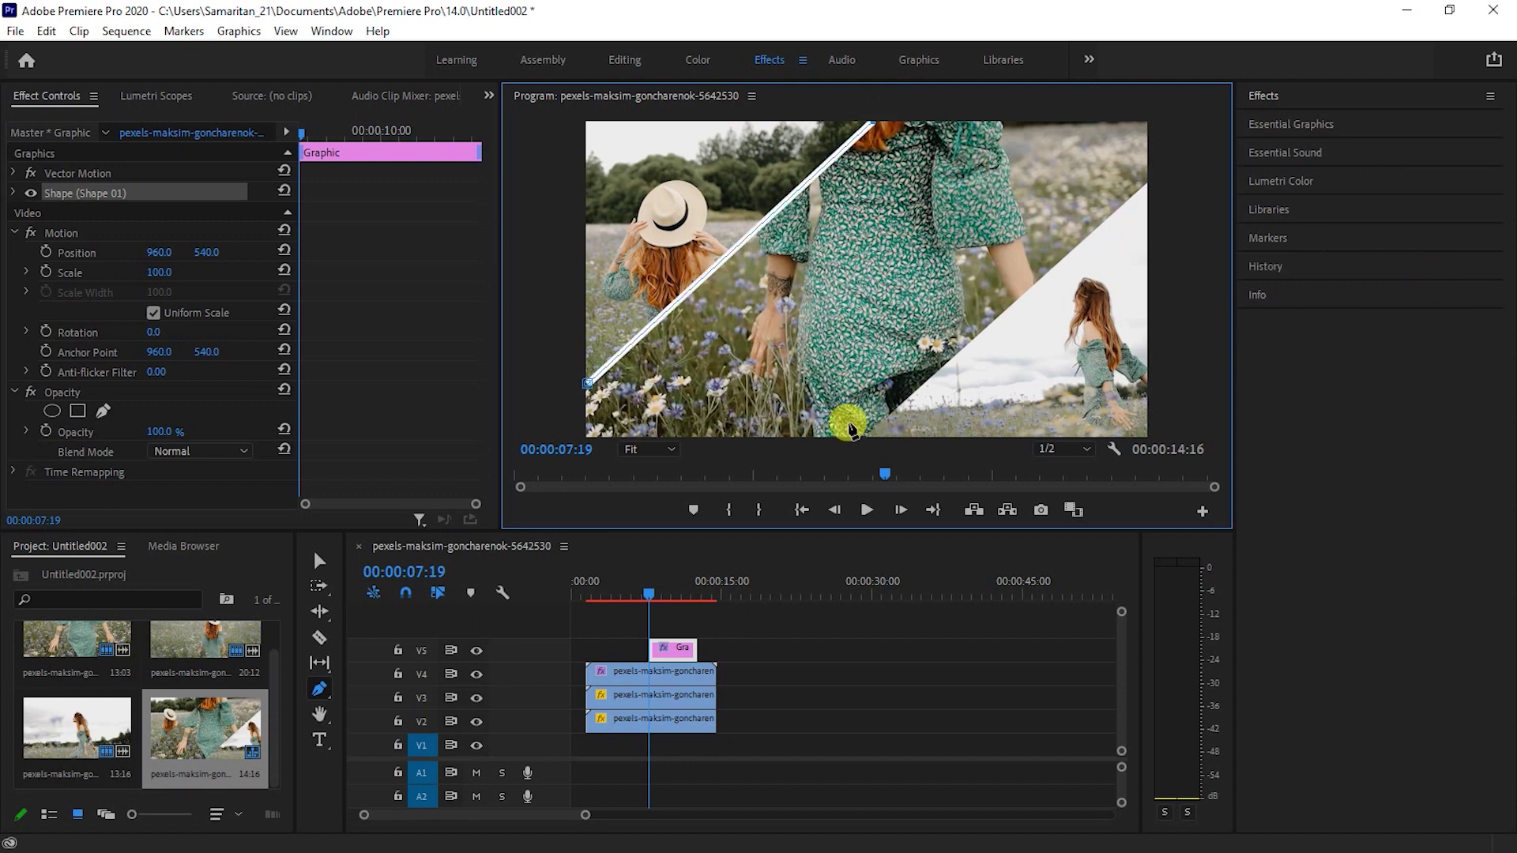
{"action": "left_click", "coordinate": [320, 561]}
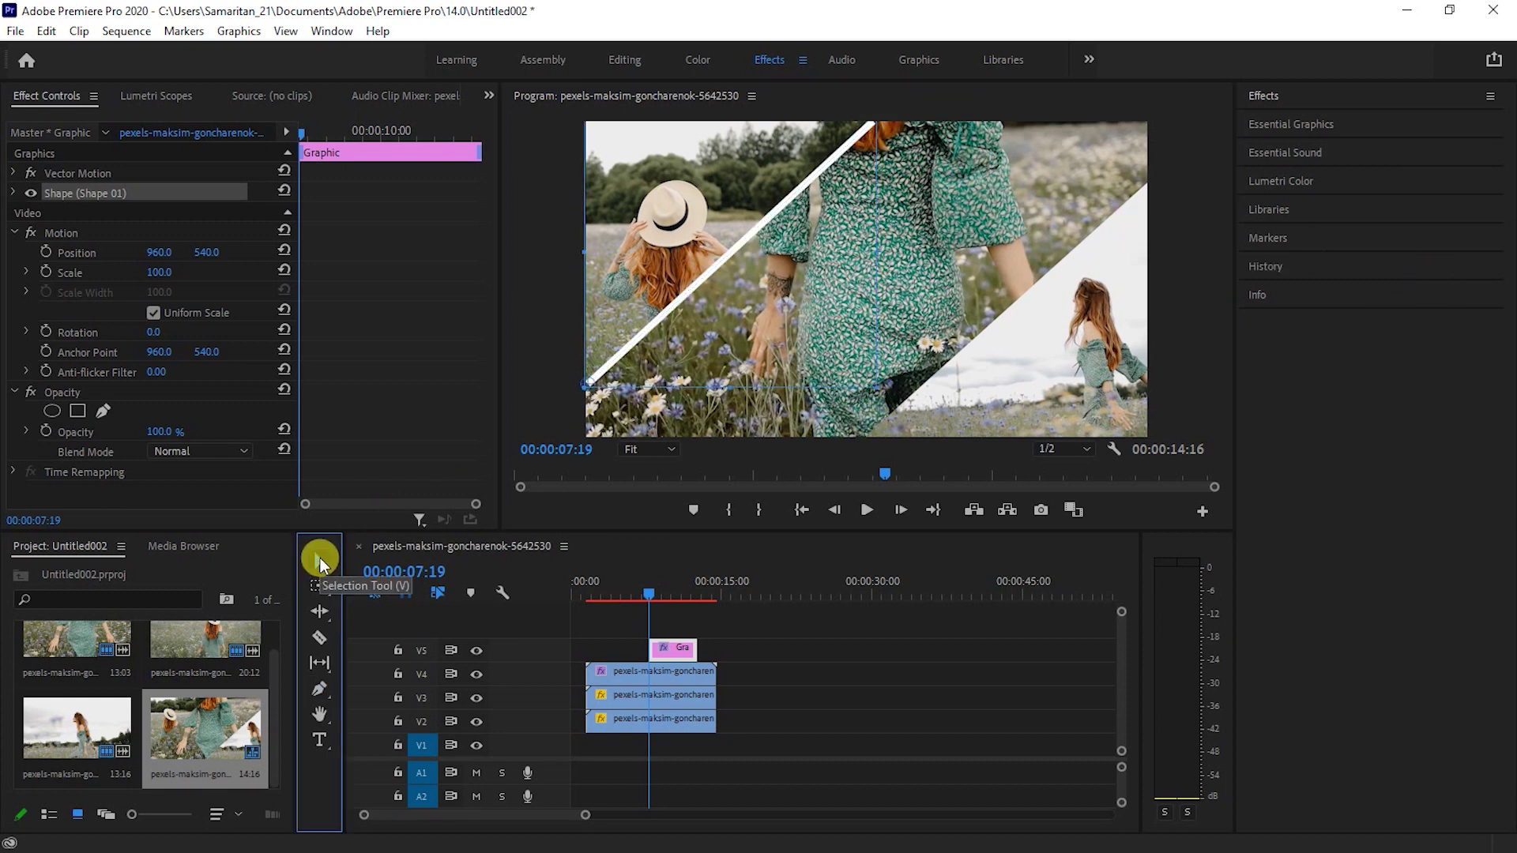
{"action": "left_click", "coordinate": [919, 330]}
{"action": "left_click", "coordinate": [581, 389]}
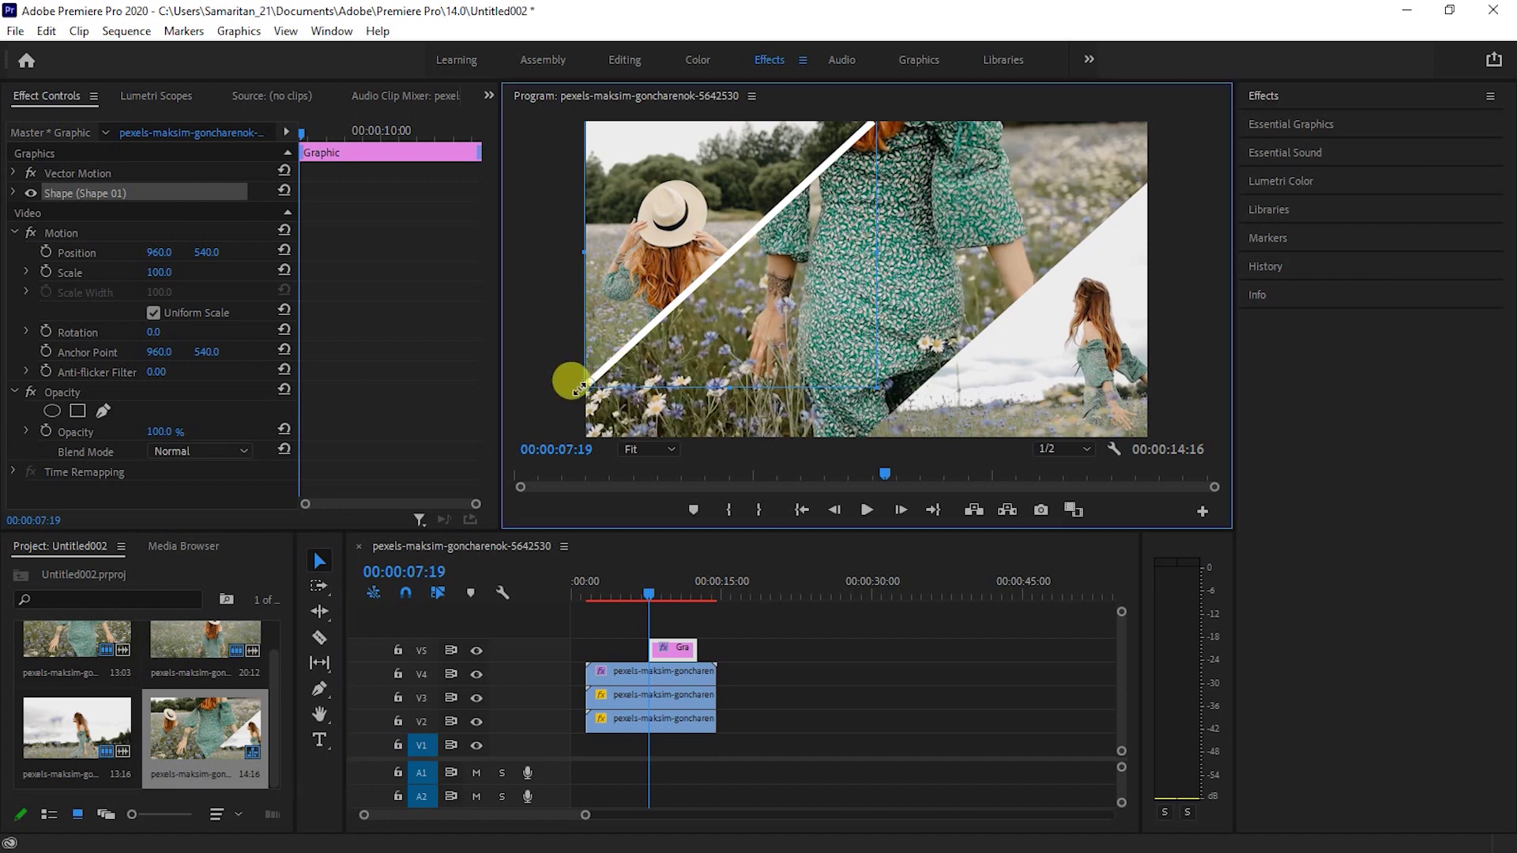
{"action": "left_click", "coordinate": [566, 334]}
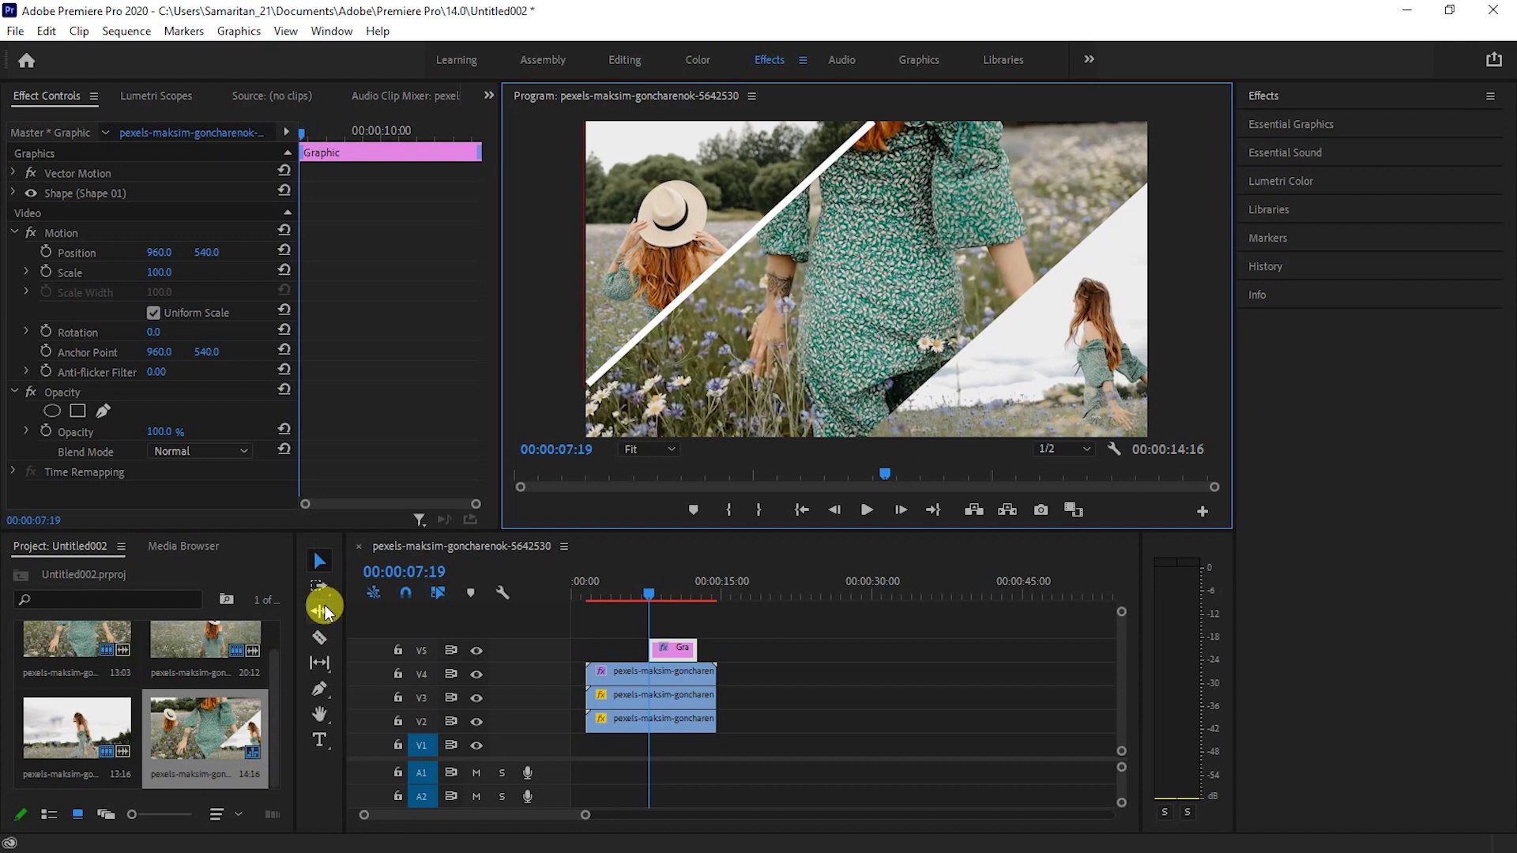
{"action": "left_click", "coordinate": [319, 688]}
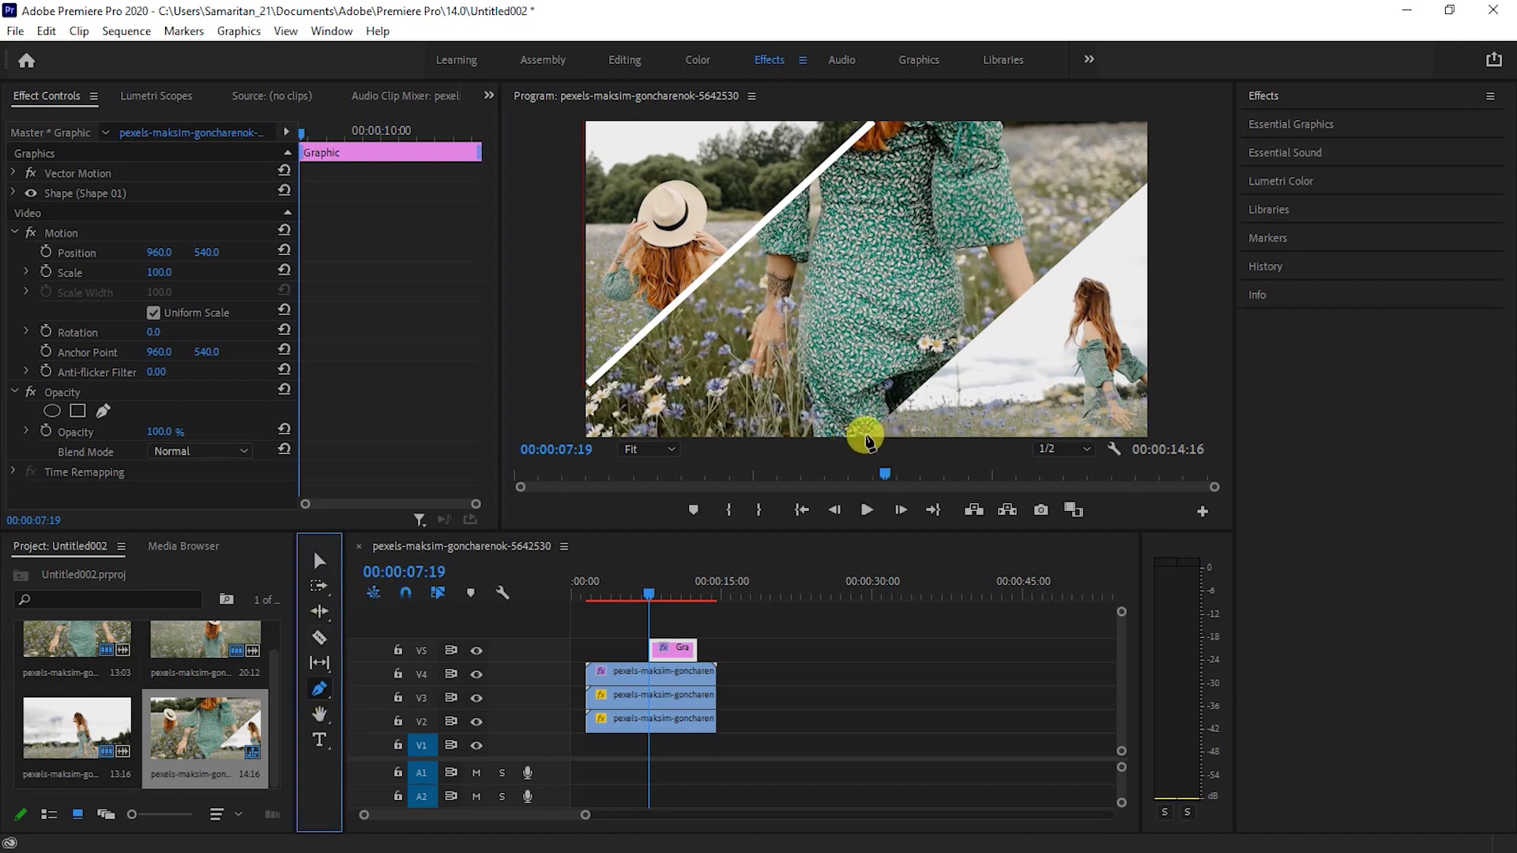
Draw a second white divider line along the lower-right wedge's diagonal edge to the top-right corner.
{"action": "left_click", "coordinate": [867, 439]}
{"action": "left_click", "coordinate": [1143, 207]}
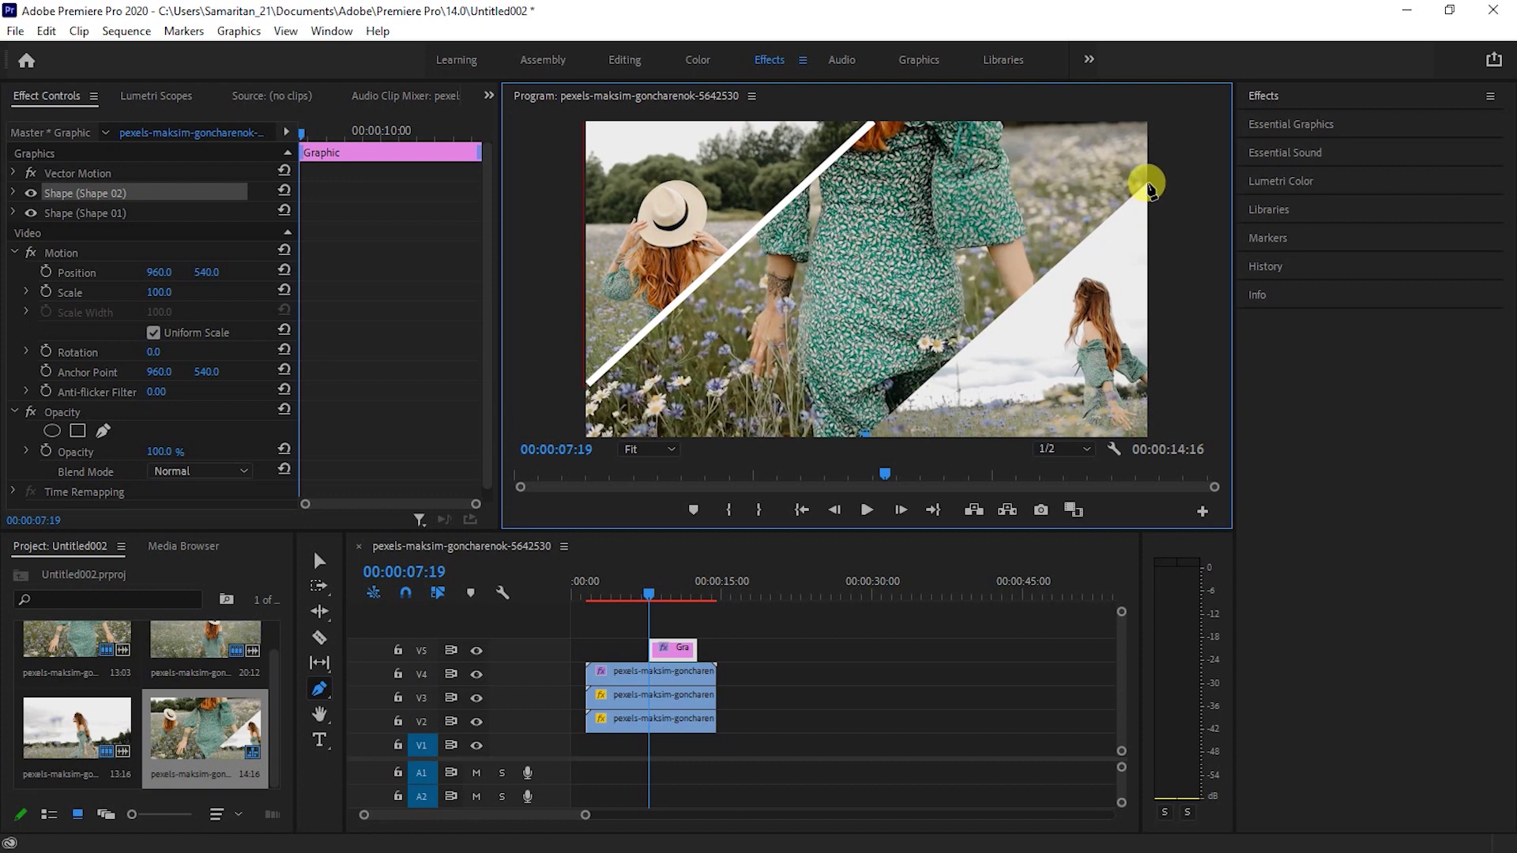
{"action": "left_click", "coordinate": [1147, 188]}
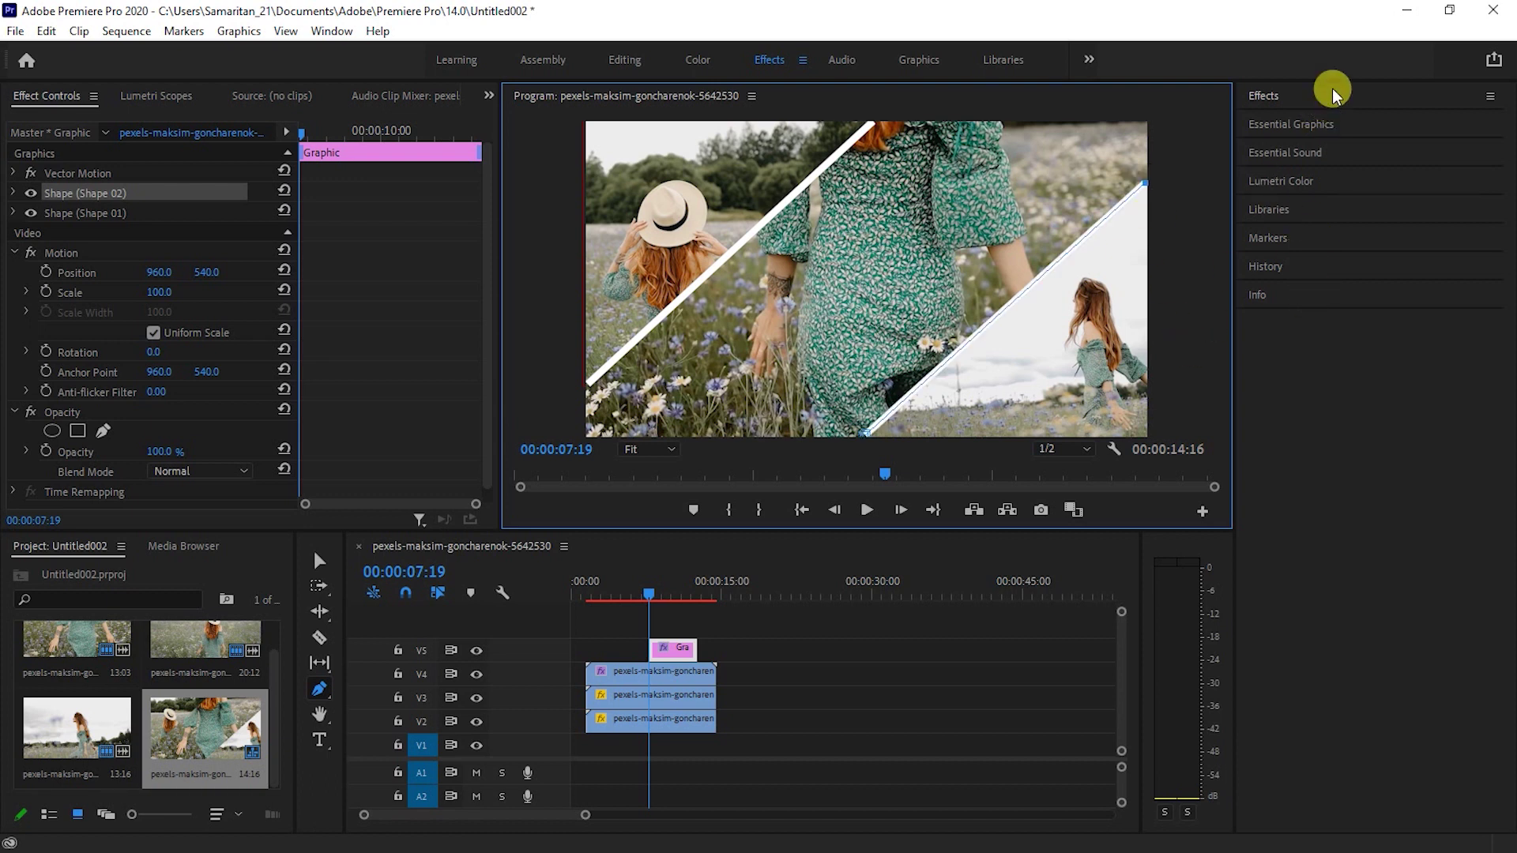
{"action": "left_click", "coordinate": [1319, 125]}
{"action": "left_click", "coordinate": [319, 558]}
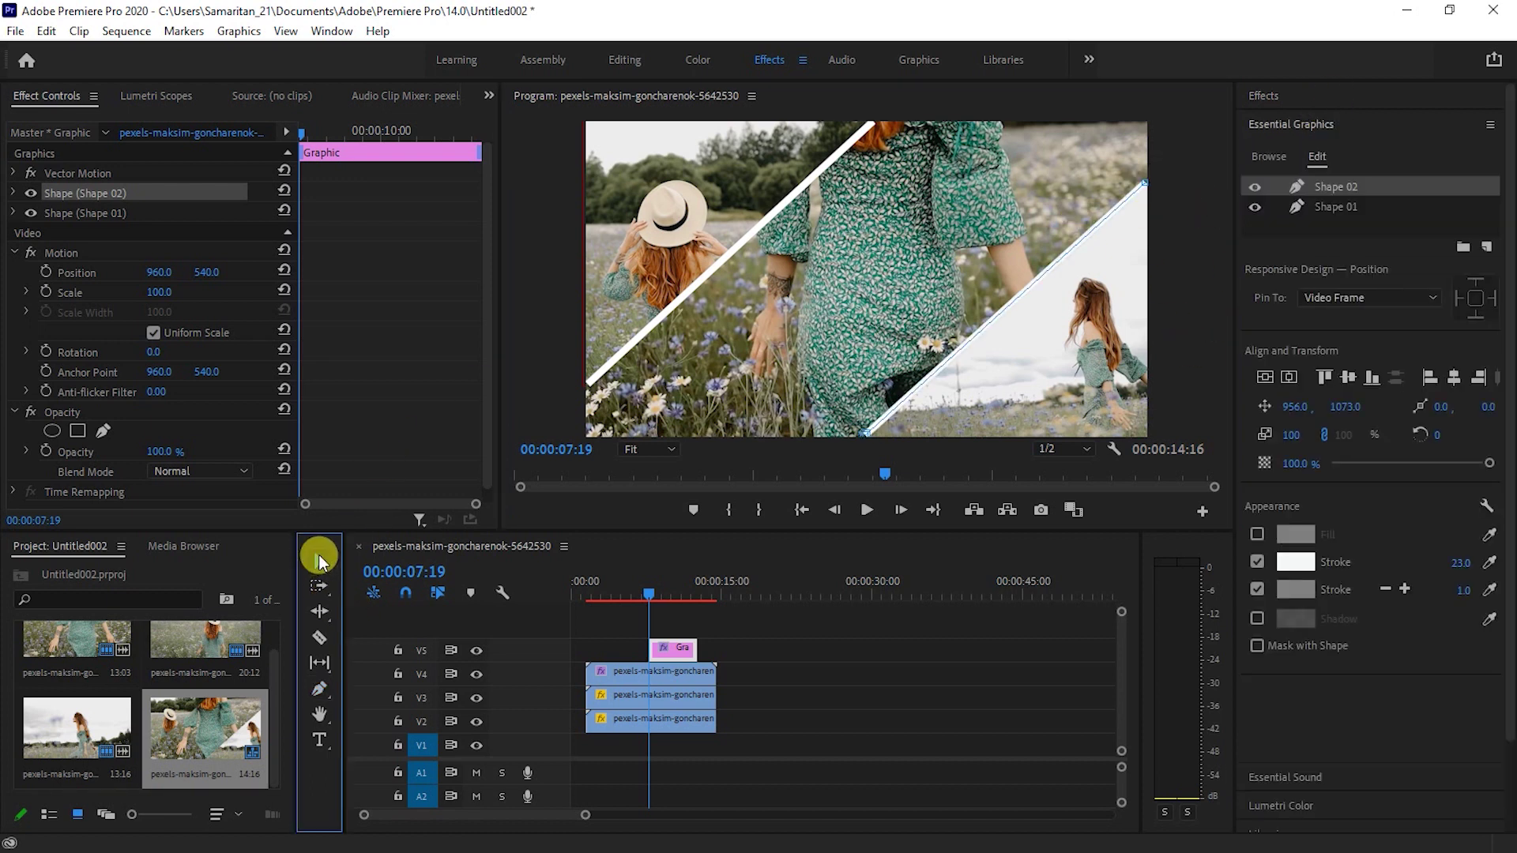
{"action": "left_click", "coordinate": [1355, 700]}
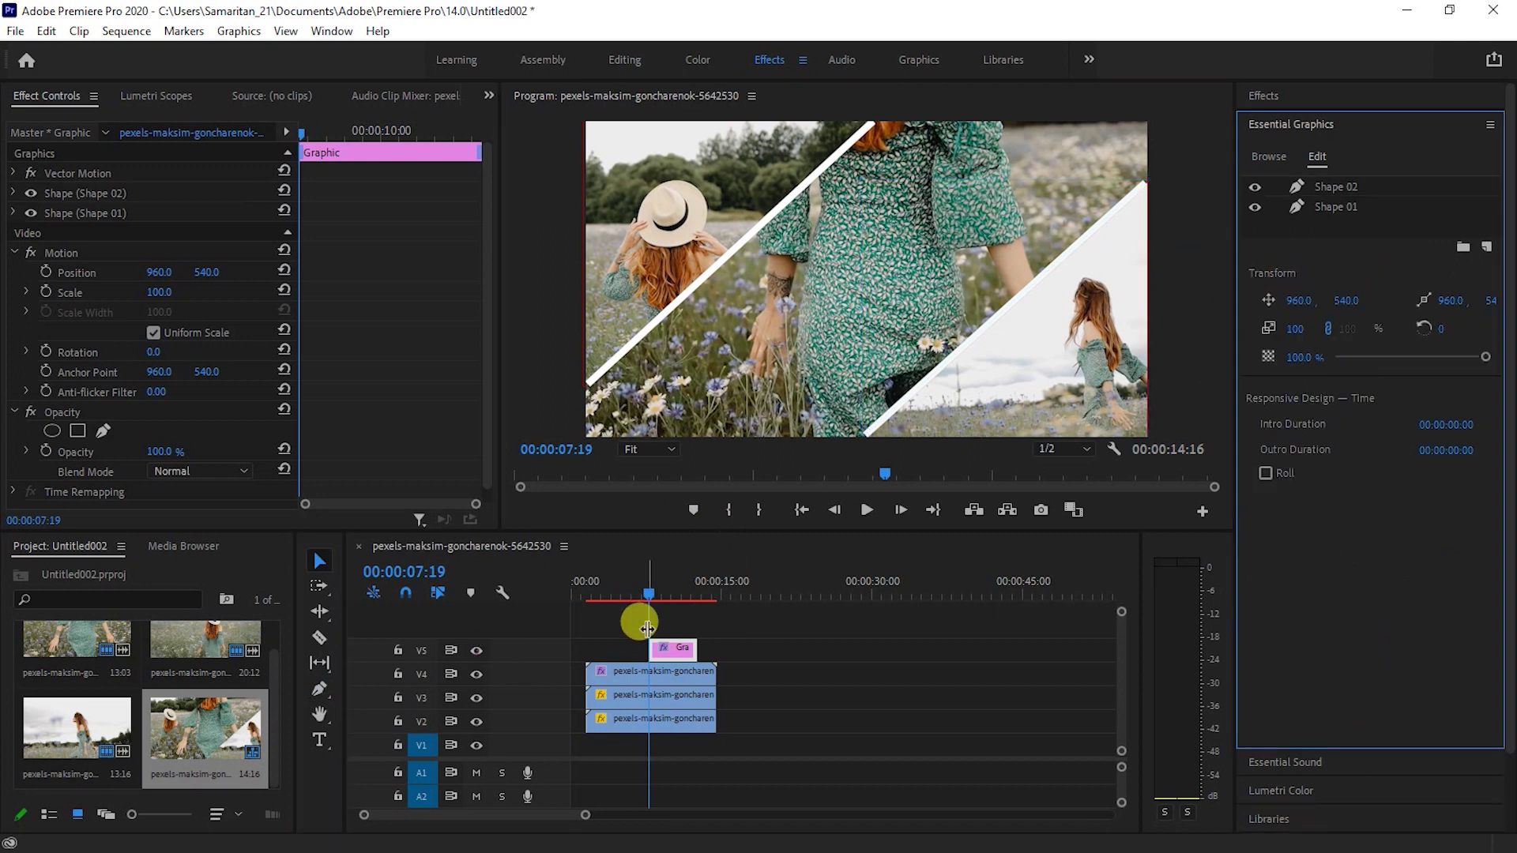
Extend the V5 Graphic clip to the video clips' start and end, then play from the beginning.
{"action": "left_click_drag", "start_coordinate": [650, 646], "coordinate": [586, 647]}
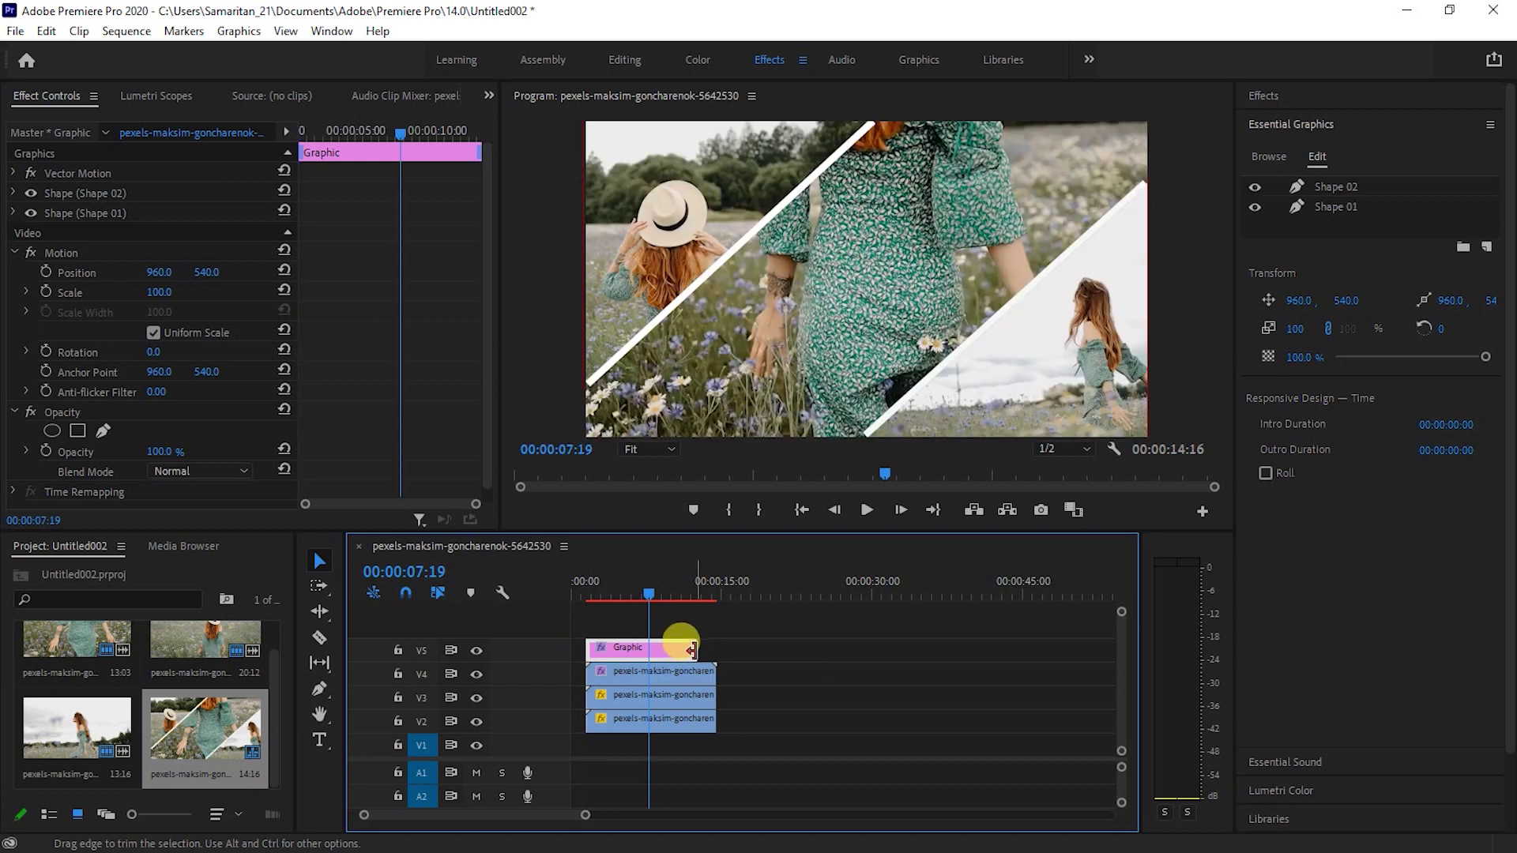
{"action": "left_click_drag", "start_coordinate": [692, 650], "coordinate": [715, 649]}
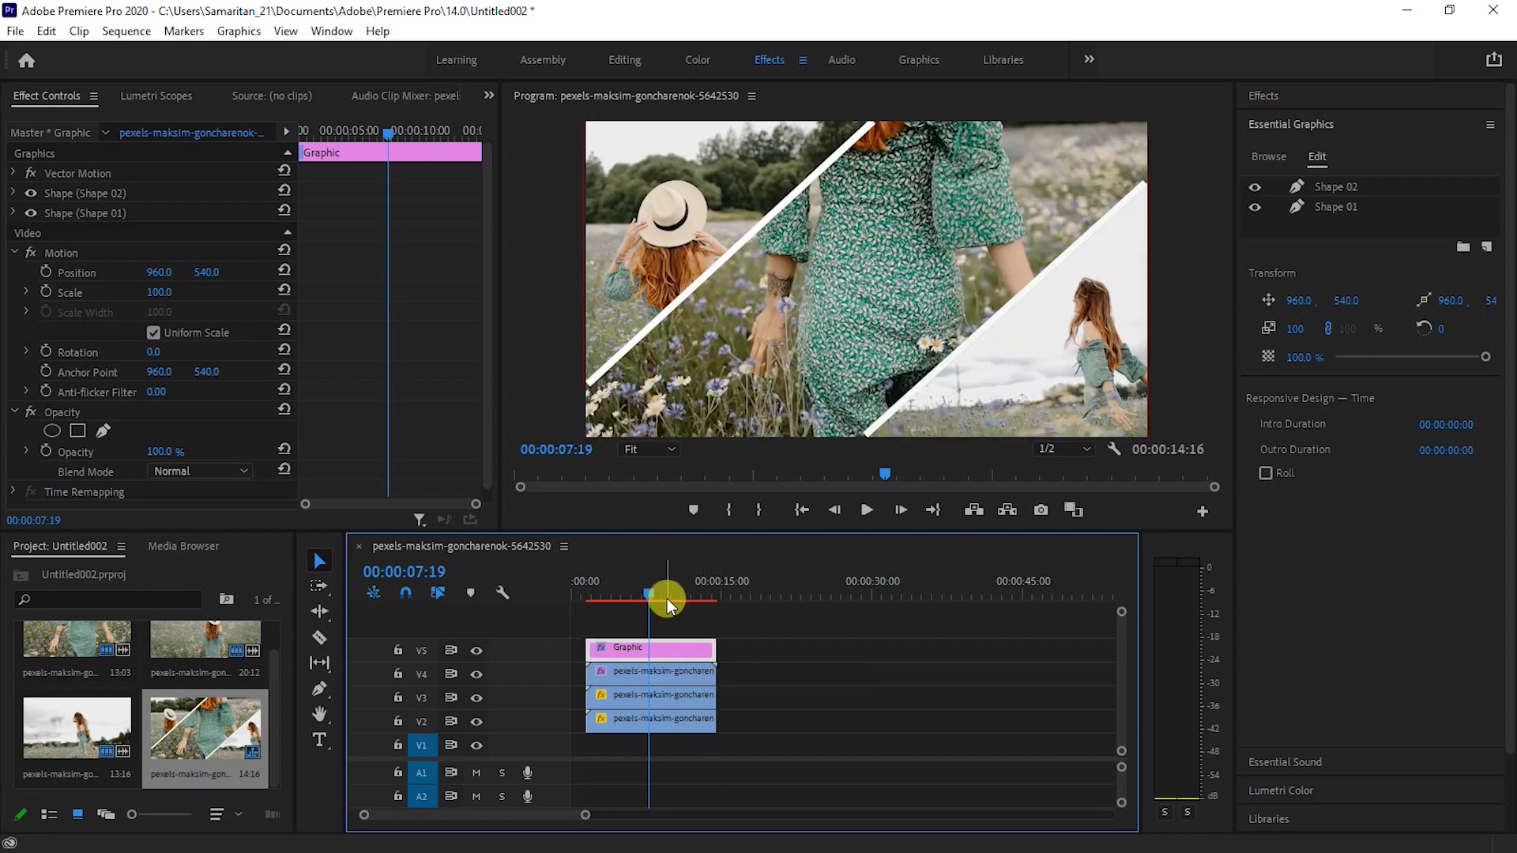
{"action": "left_click_drag", "start_coordinate": [666, 599], "coordinate": [575, 594]}
{"action": "key", "text": "space"}
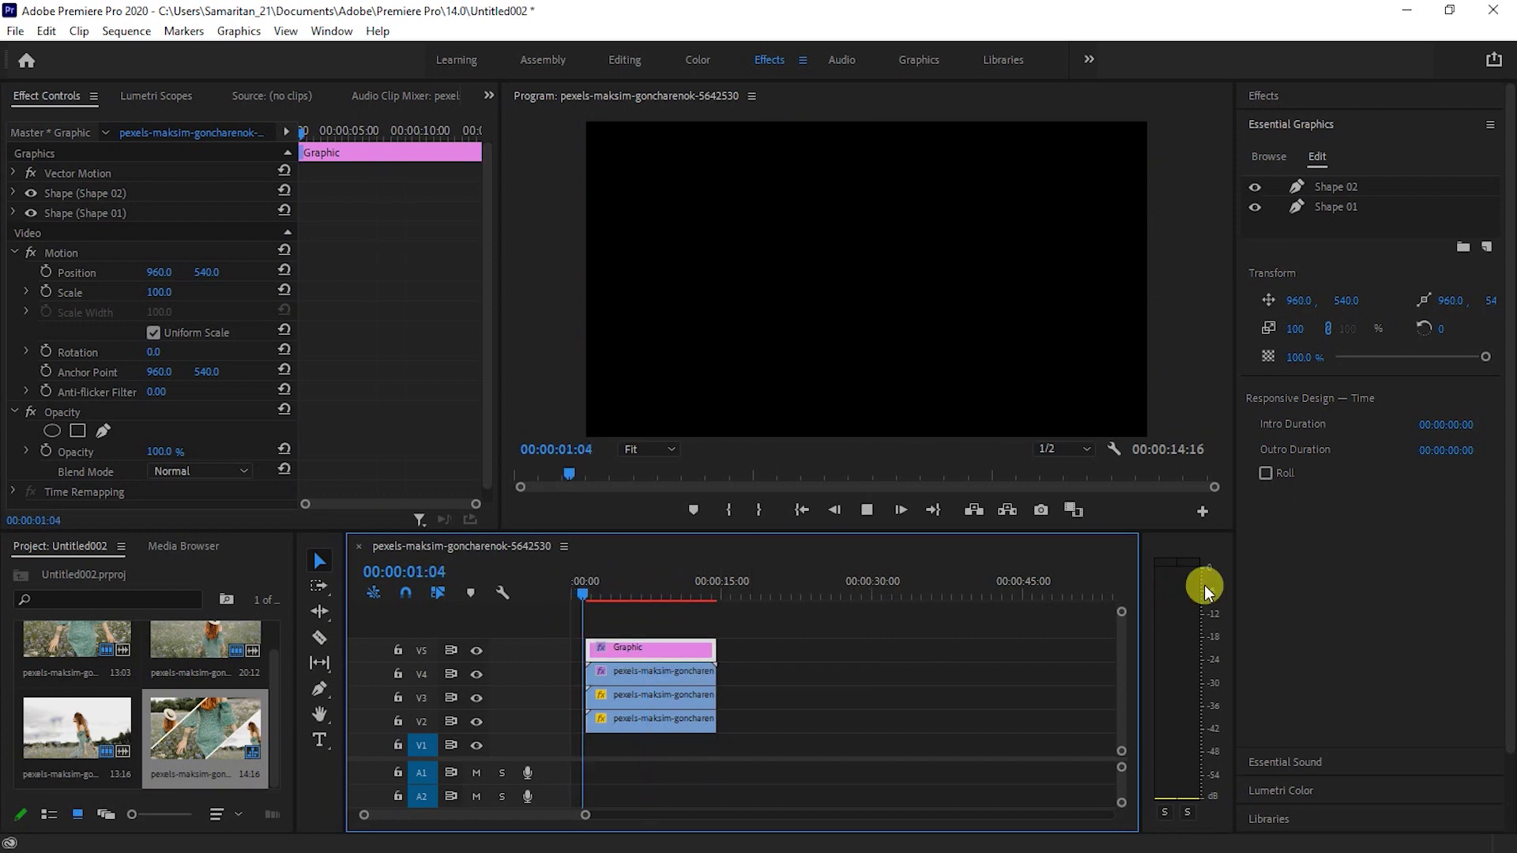